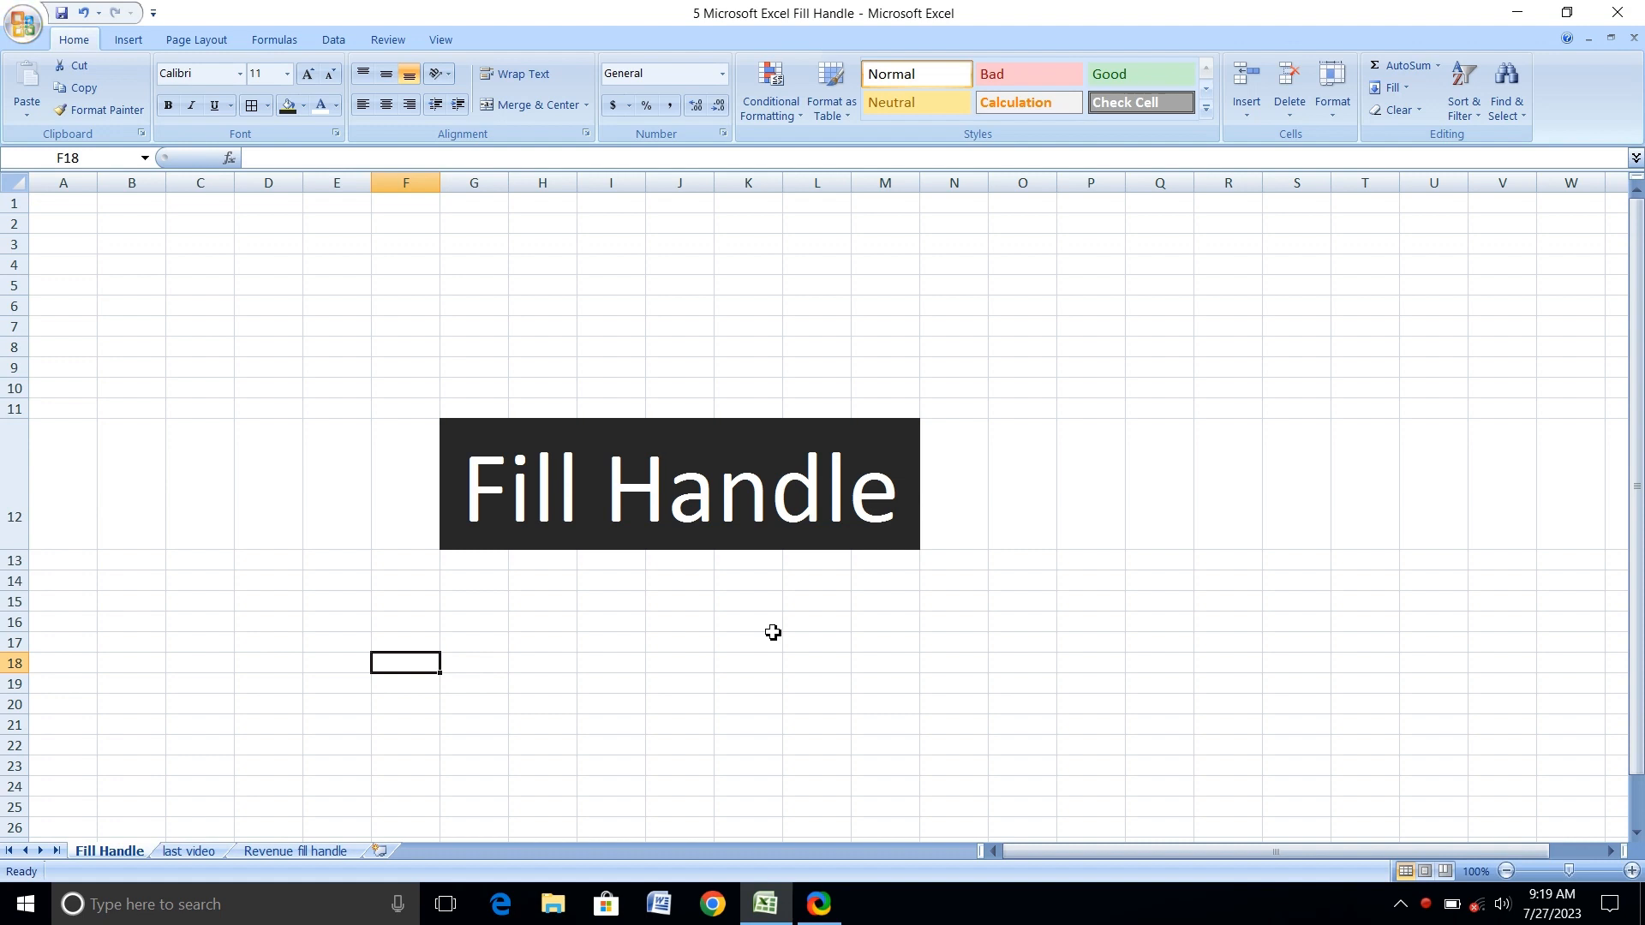
Compare the single-row report on the "last video" sheet with the multi-branch report on the "Revenue fill handle" sheet.
{"action": "left_click", "coordinate": [182, 853]}
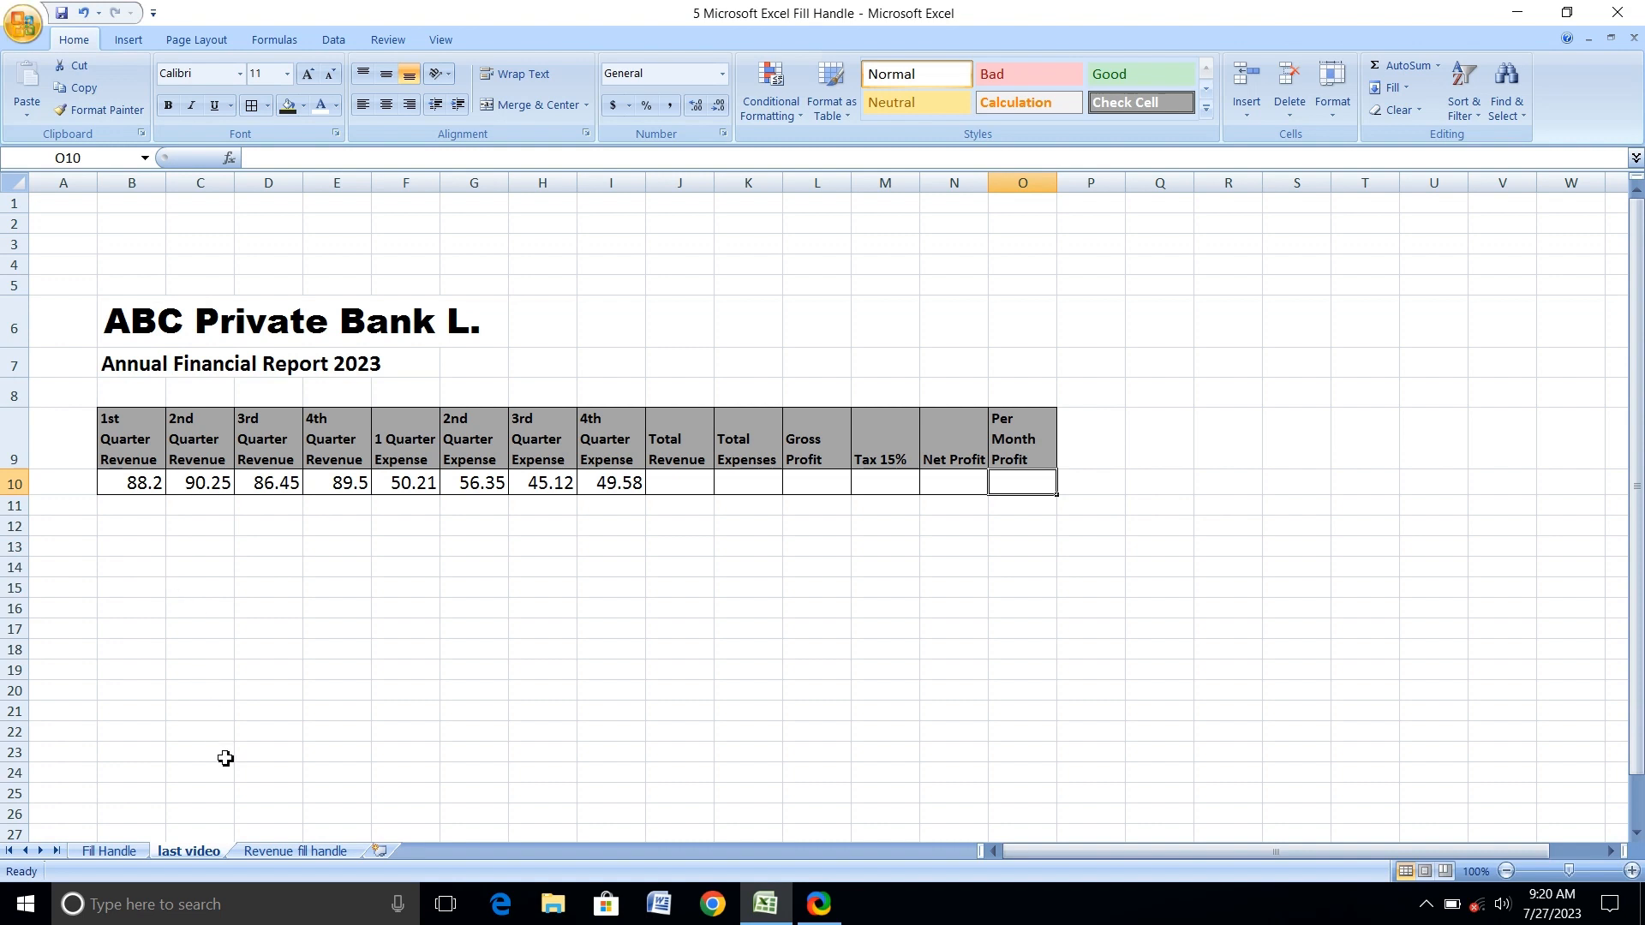
{"action": "left_click", "coordinate": [263, 851]}
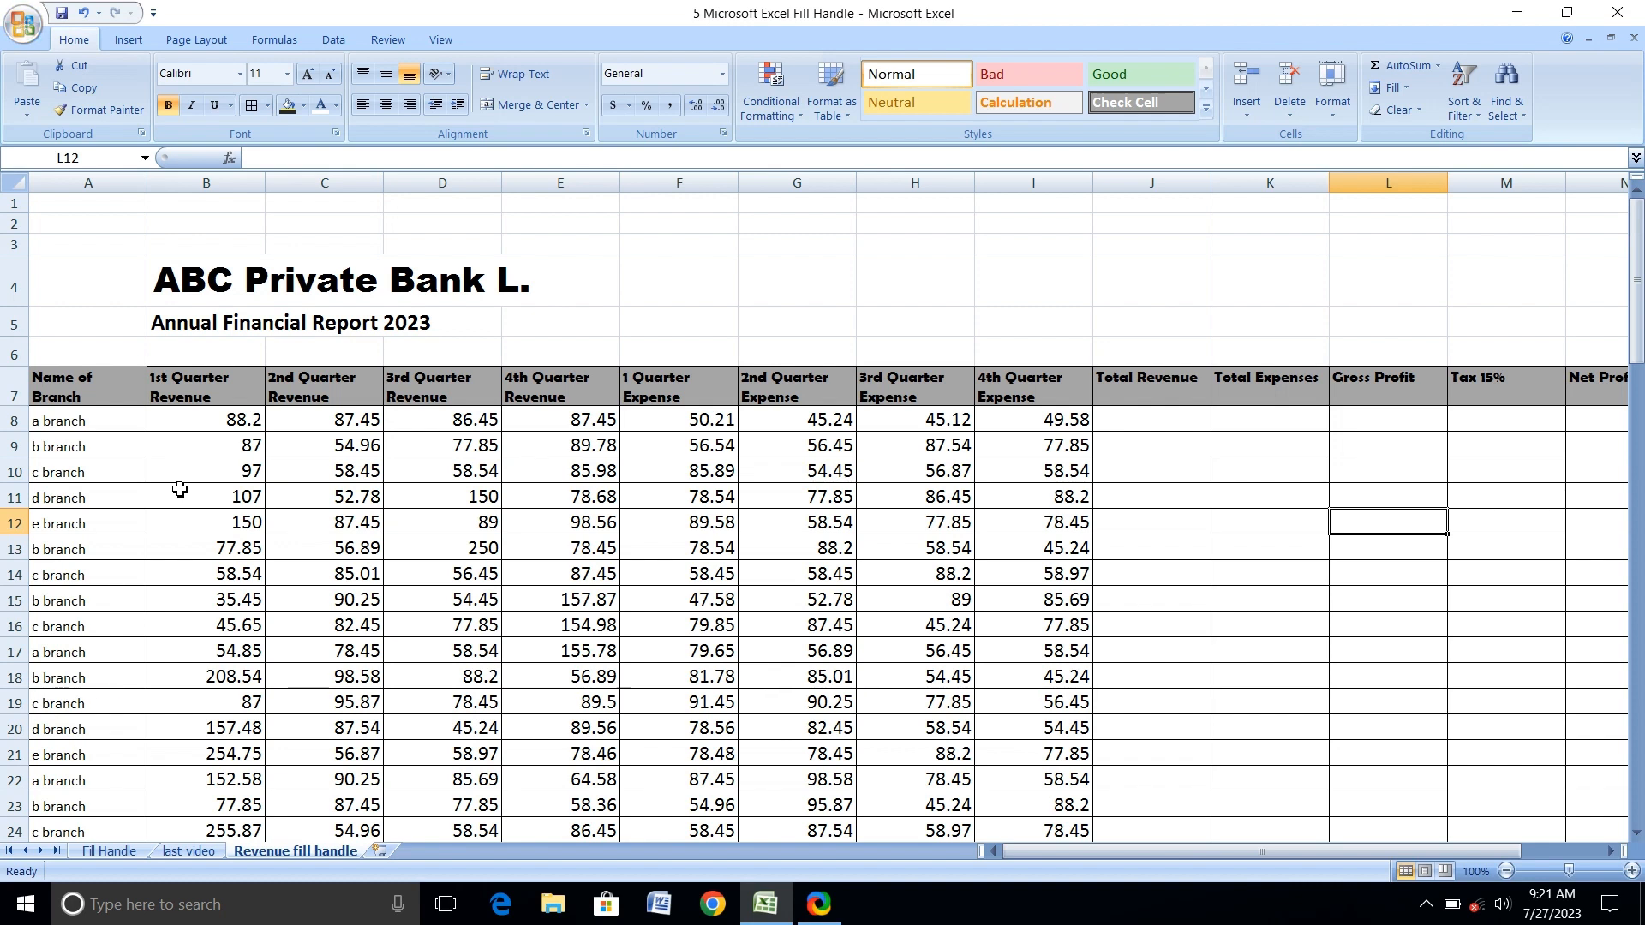
{"action": "left_click", "coordinate": [176, 850]}
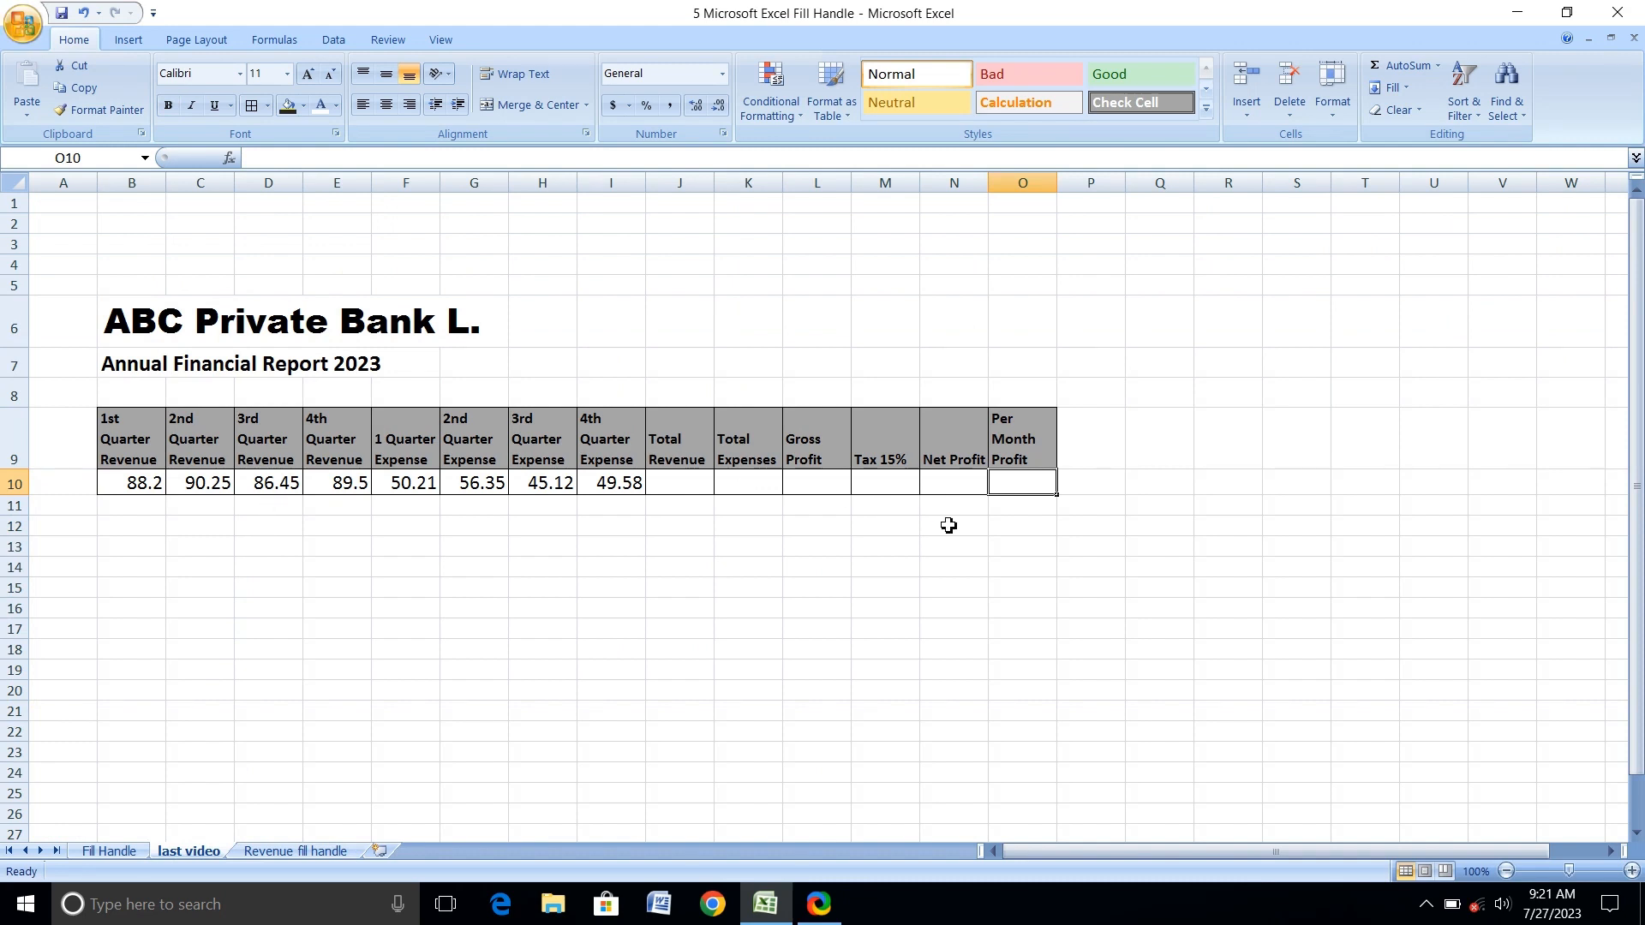
{"action": "left_click", "coordinate": [339, 851]}
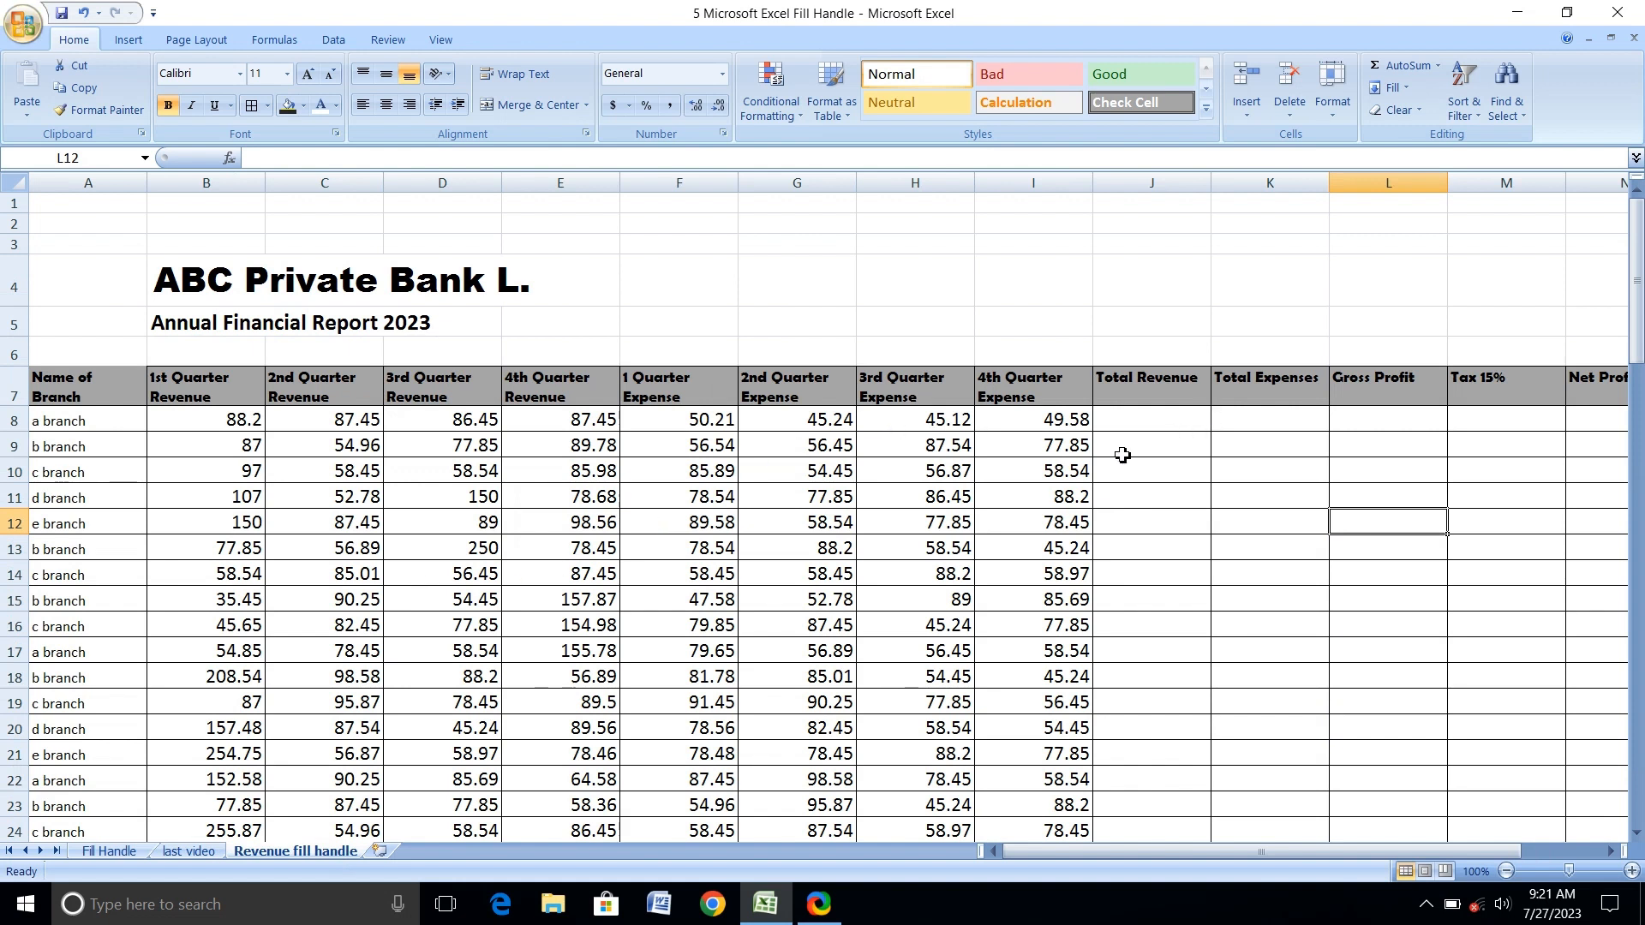
Enter the formula =B8+C8+D8+E8 in J8 to total the four quarterly revenues of the first branch row.
{"action": "left_click", "coordinate": [1113, 424]}
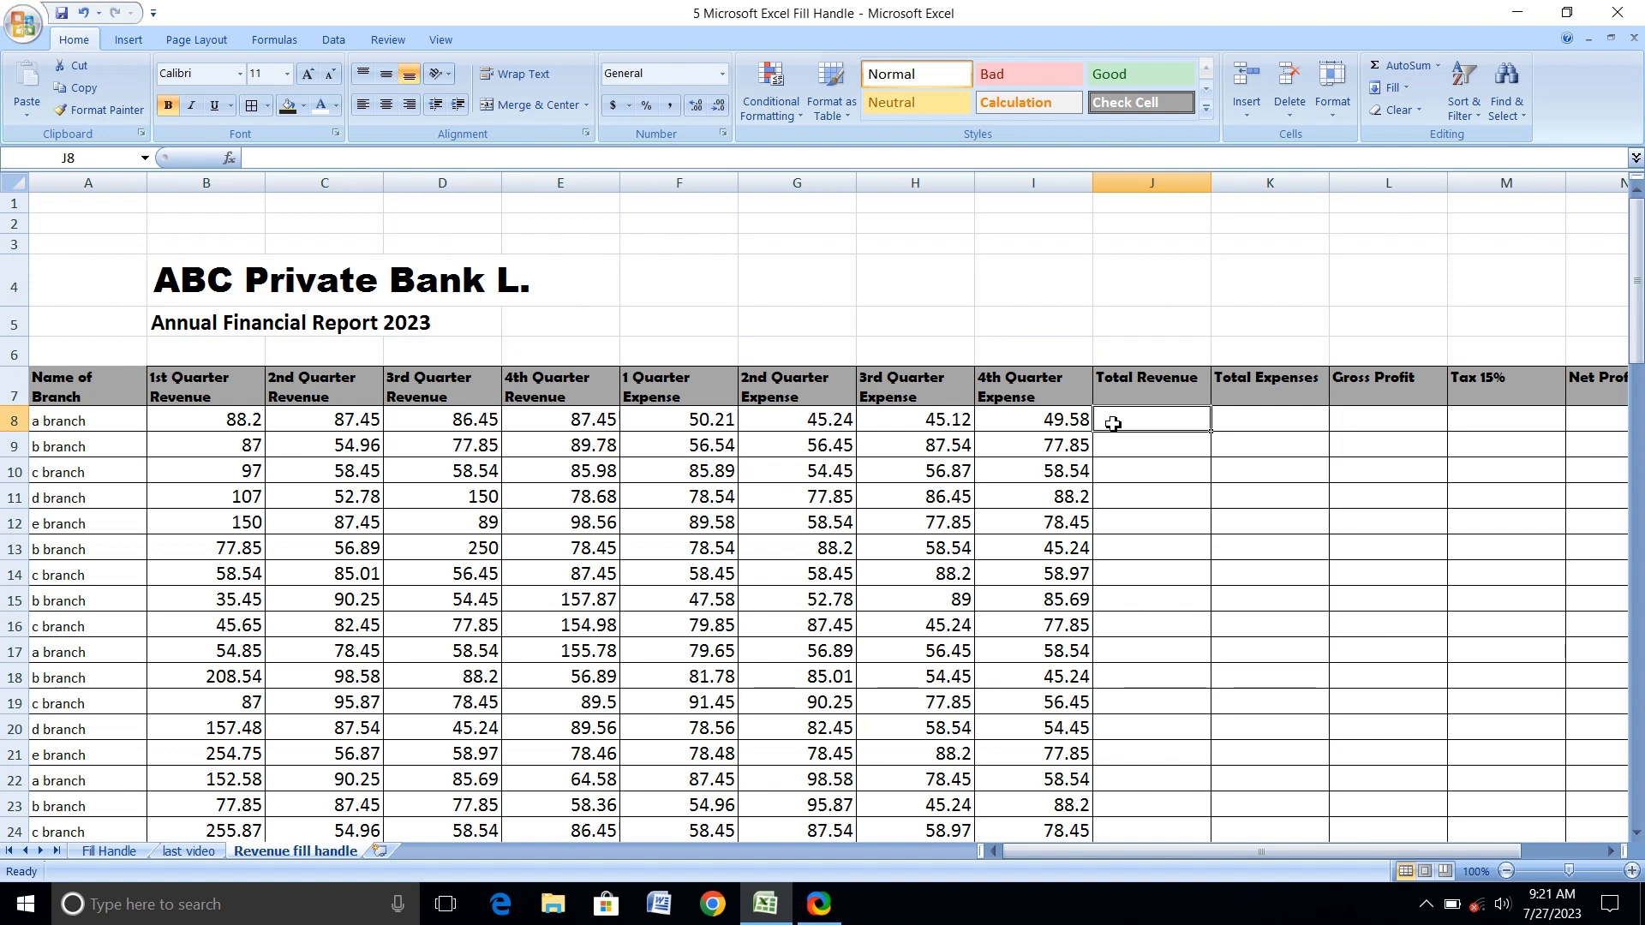
{"action": "type", "text": "="}
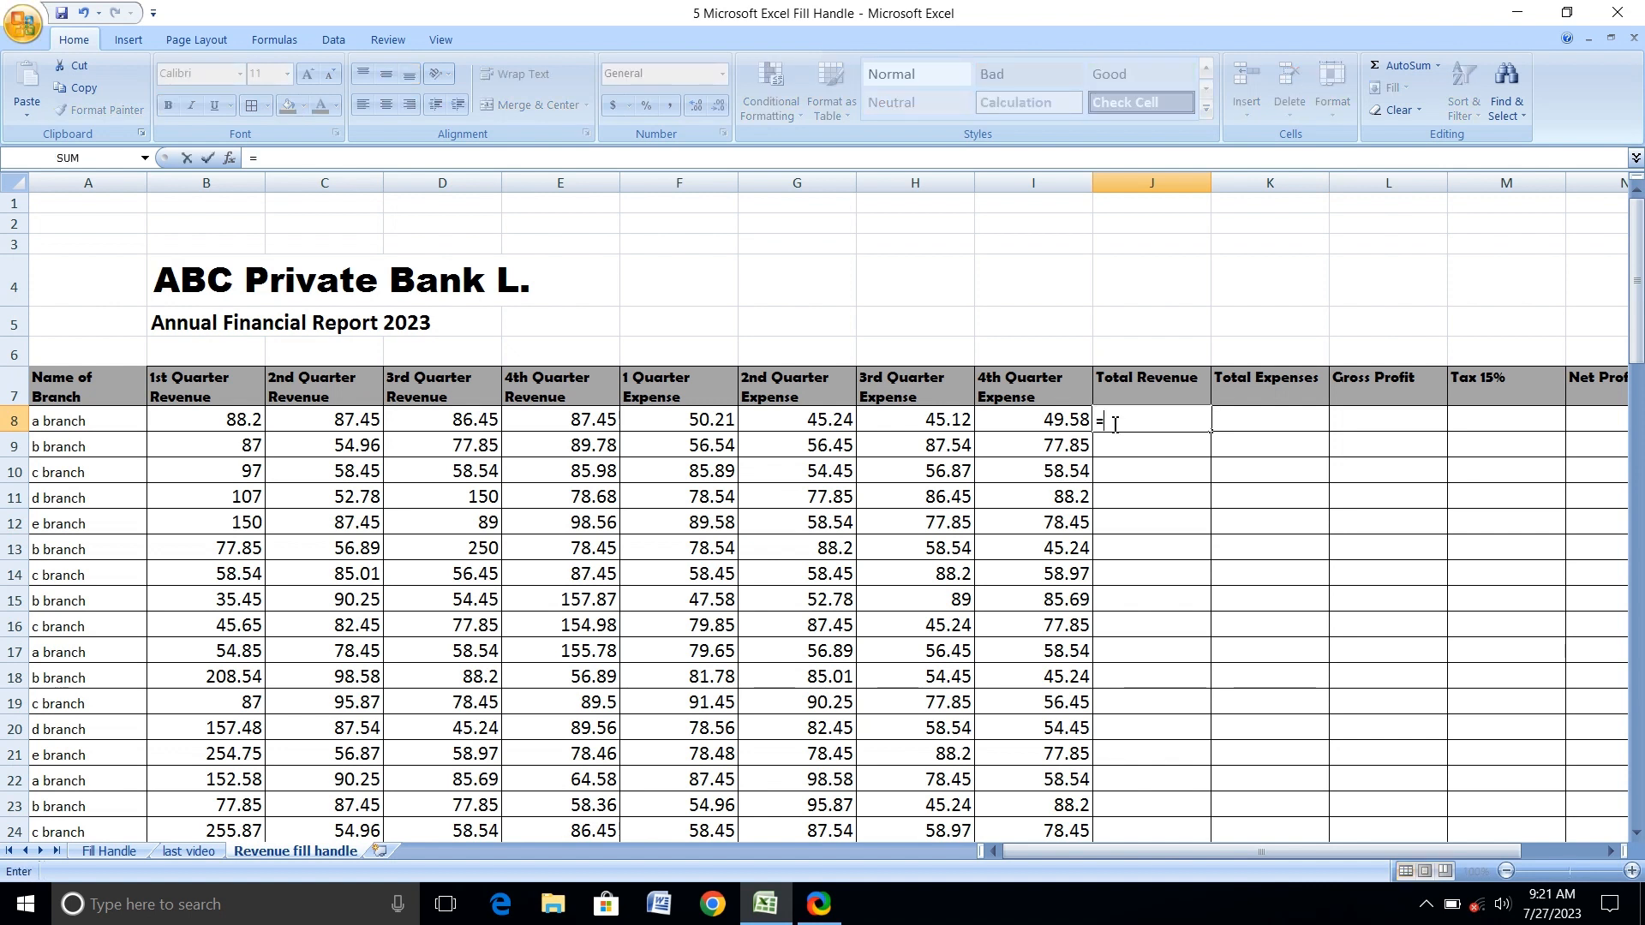
{"action": "left_click", "coordinate": [165, 428]}
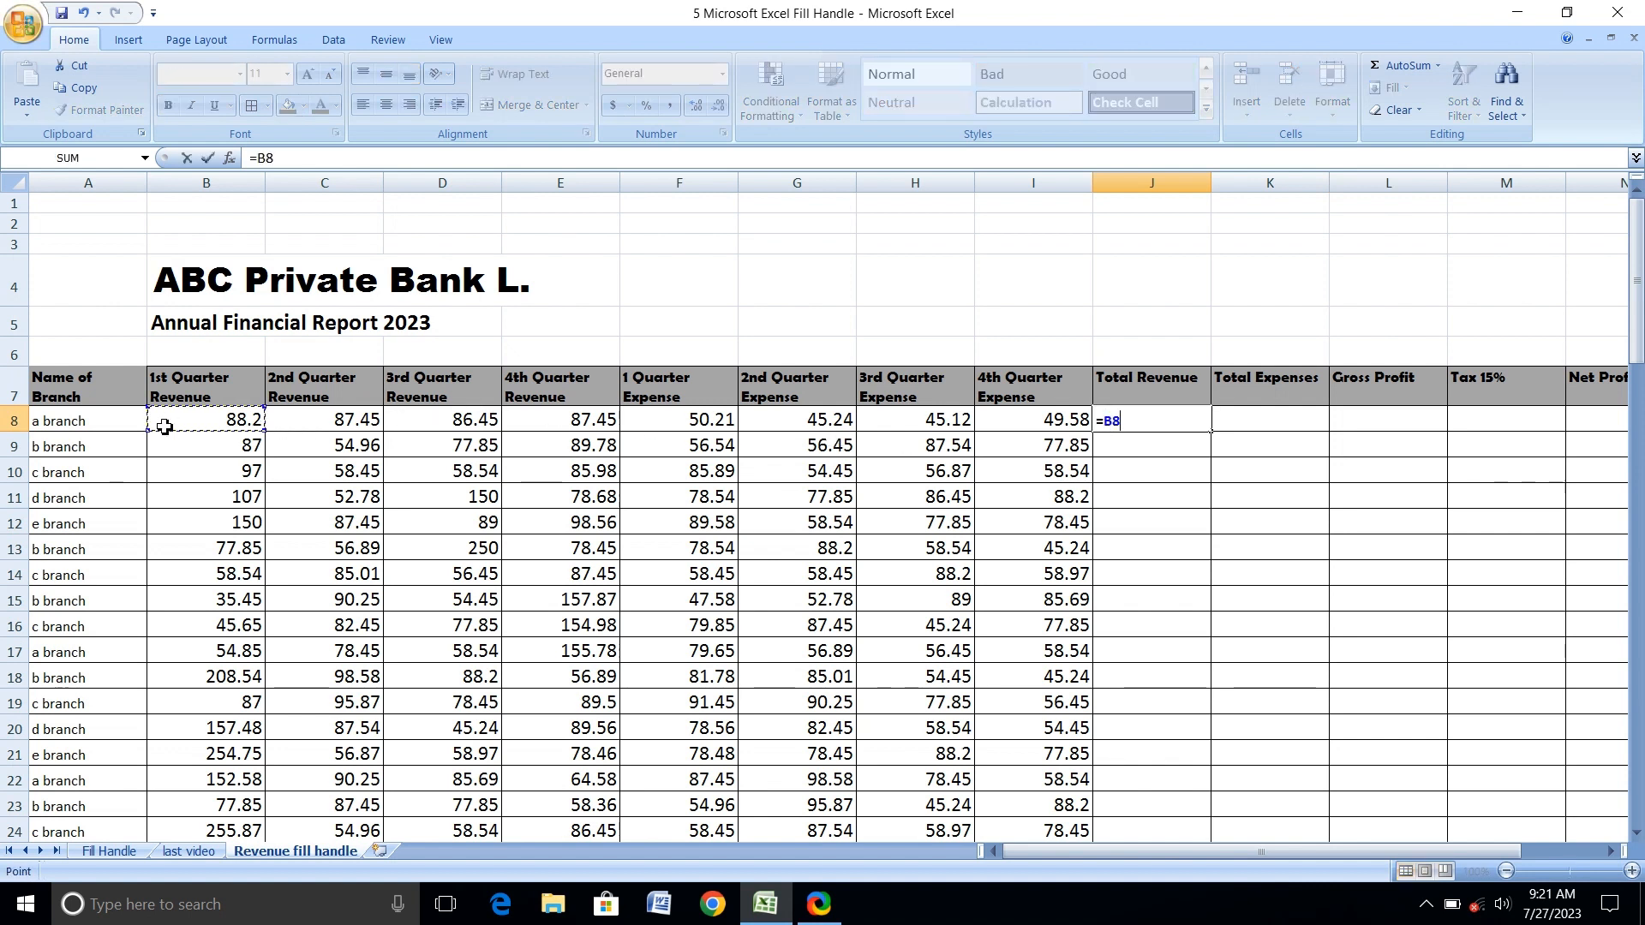
{"action": "type", "text": "+"}
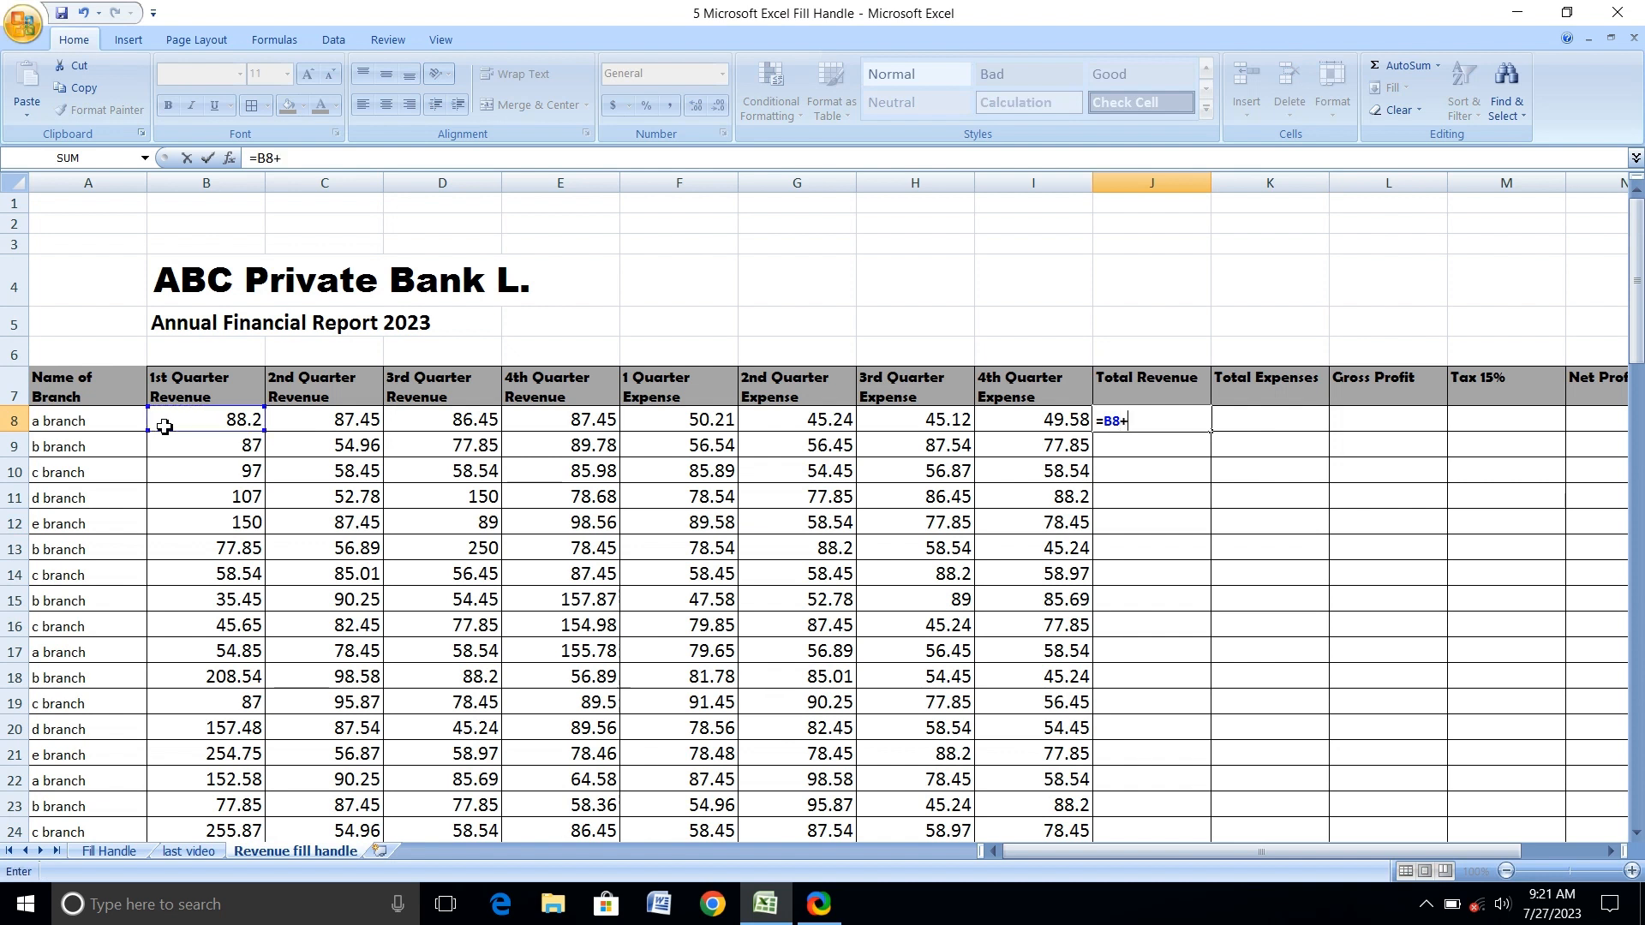
{"action": "left_click", "coordinate": [313, 419]}
{"action": "type", "text": "+"}
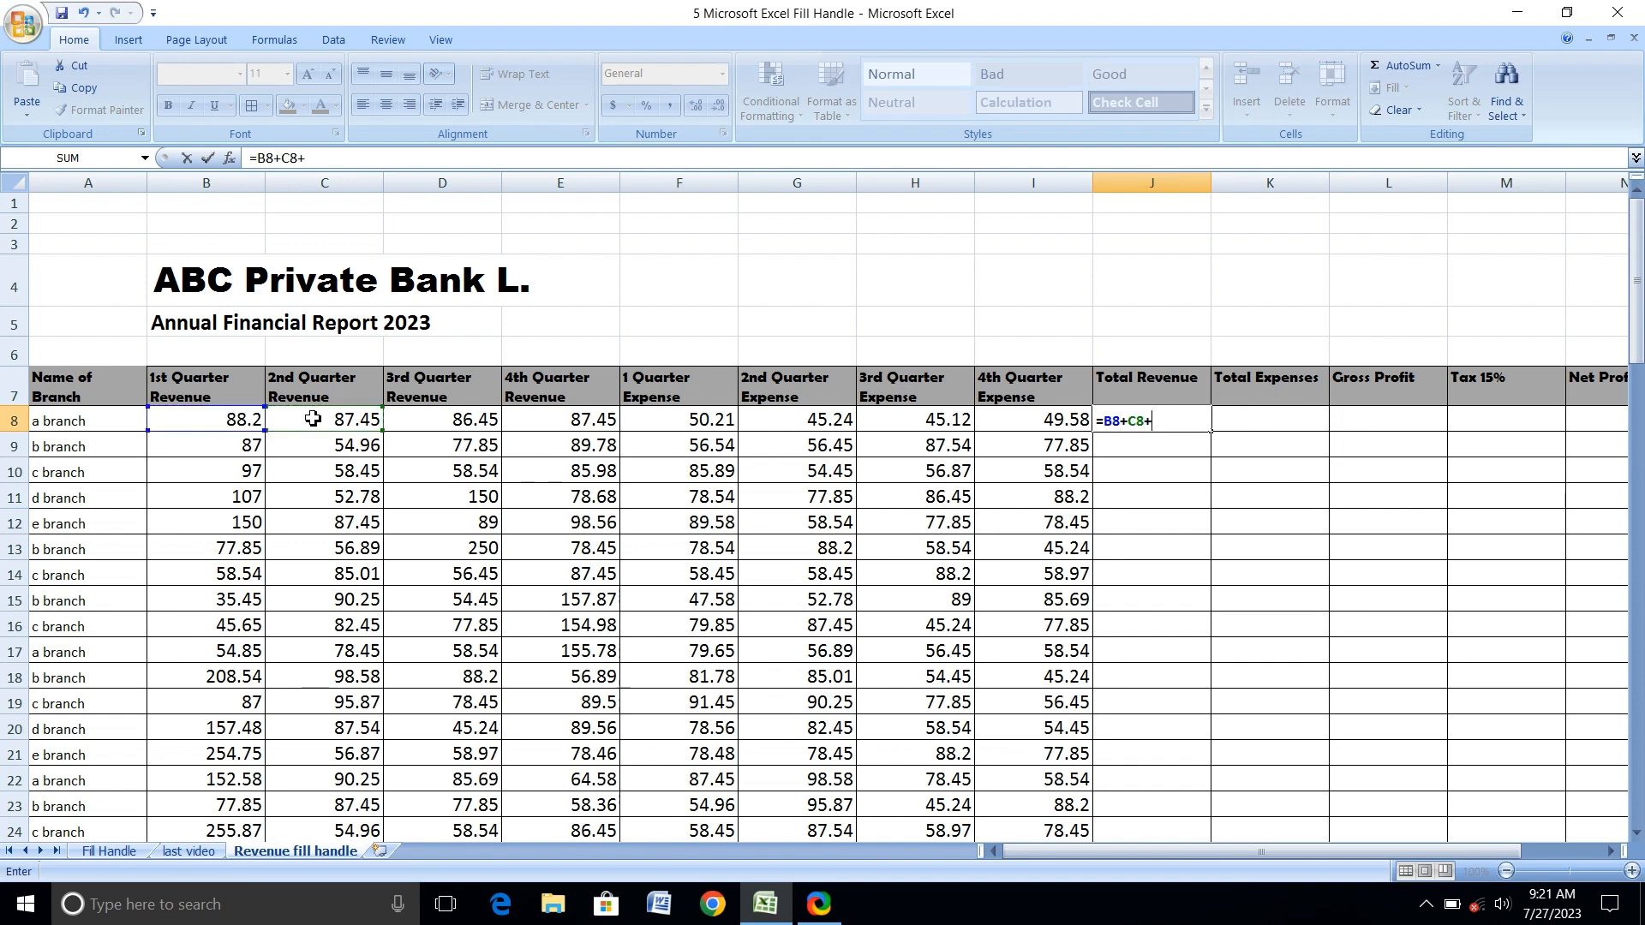
{"action": "left_click", "coordinate": [415, 420]}
{"action": "type", "text": "+"}
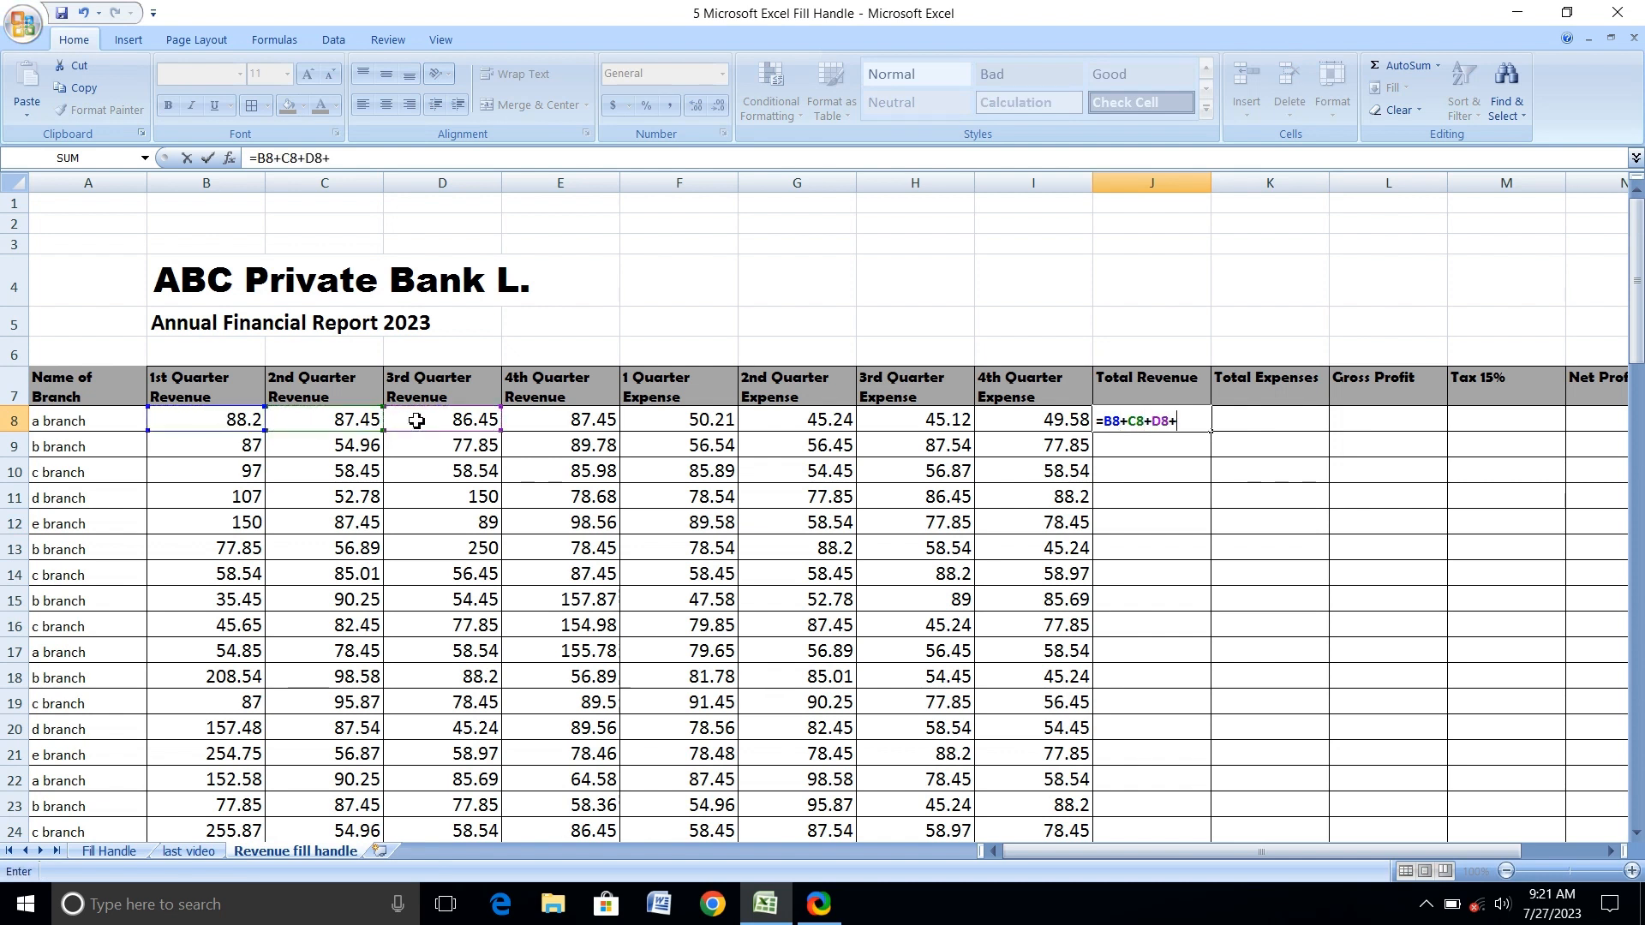
{"action": "left_click", "coordinate": [532, 422]}
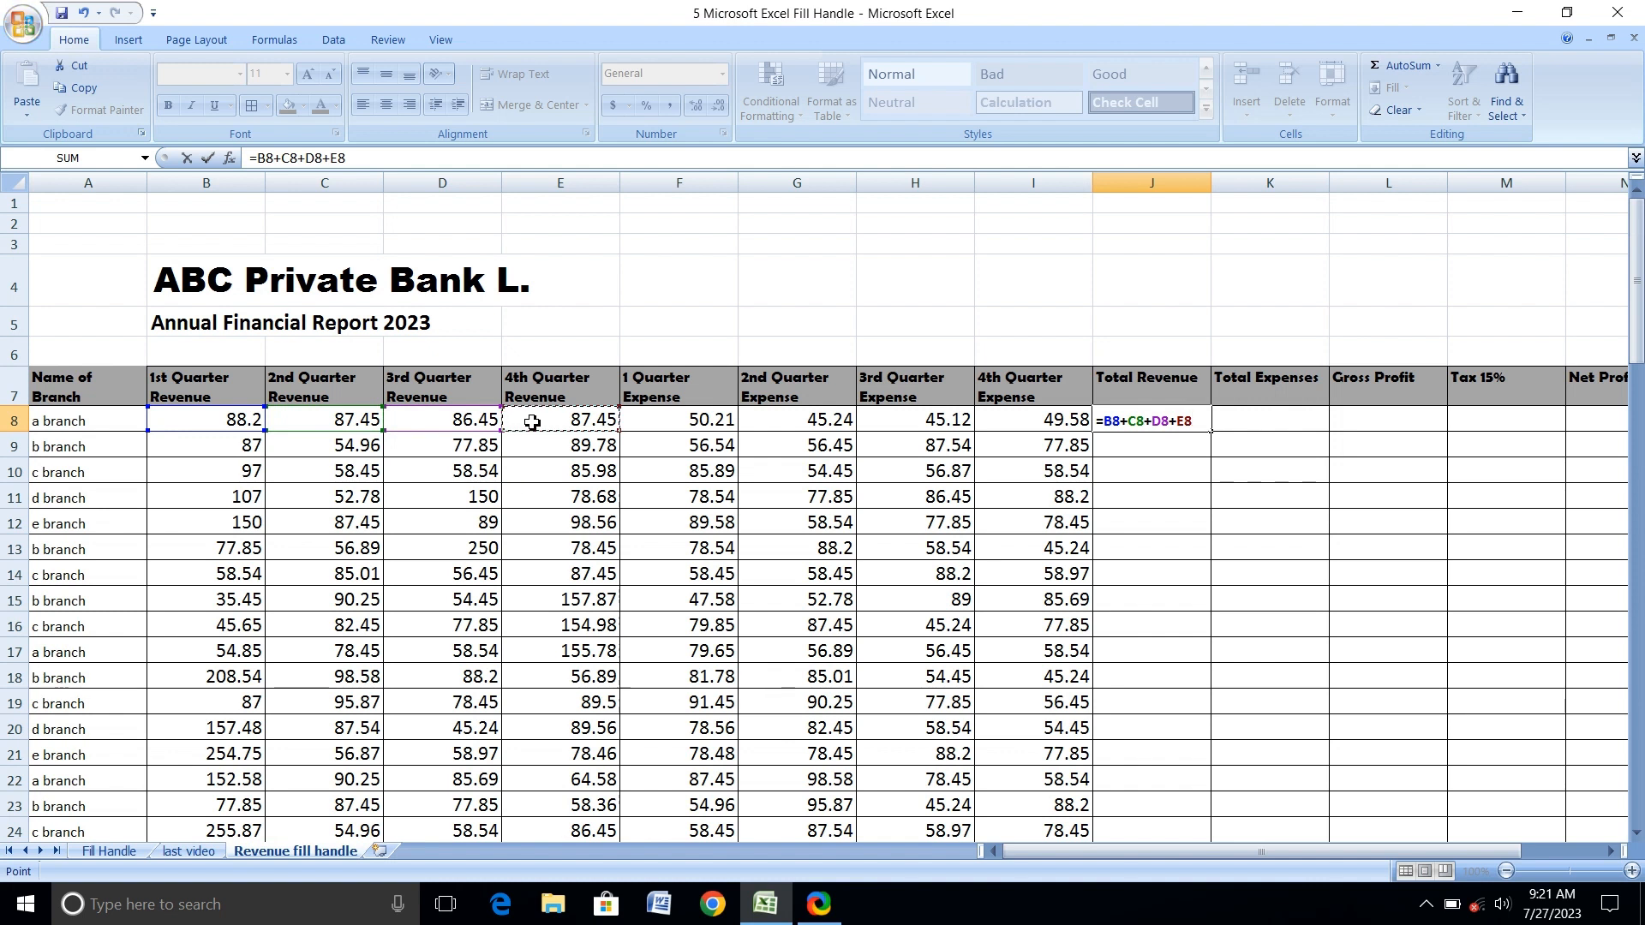
{"action": "key", "text": "Return"}
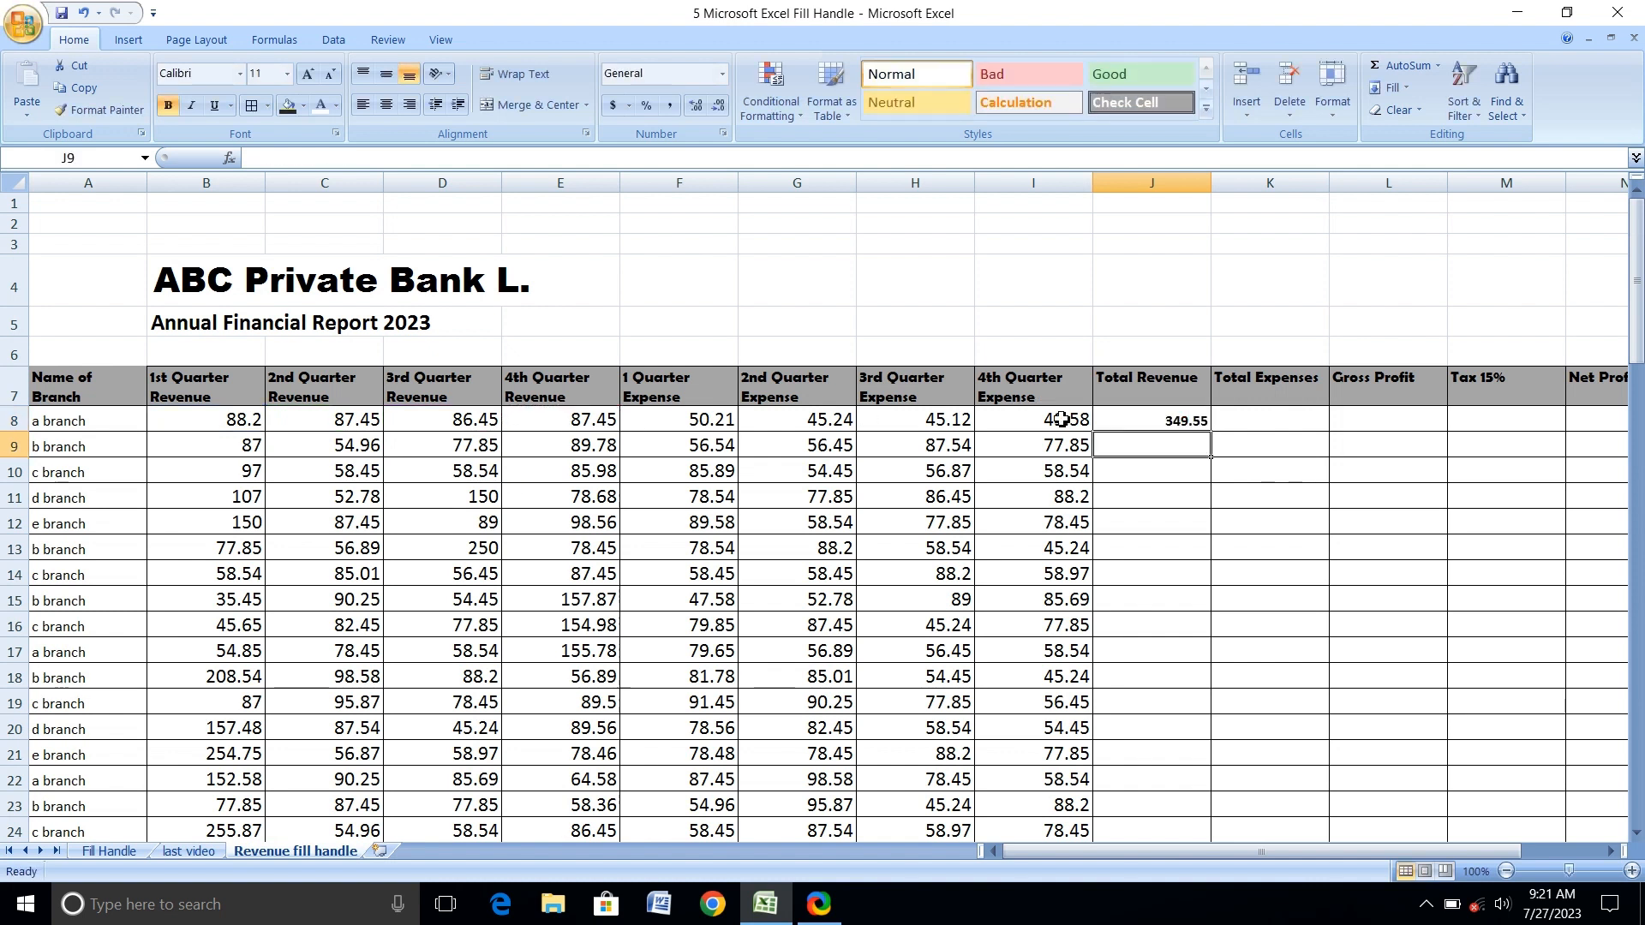
Fill the Total Revenue formula from J8 down the column to the last branch row, 74, using the fill handle.
{"action": "left_click", "coordinate": [1168, 420]}
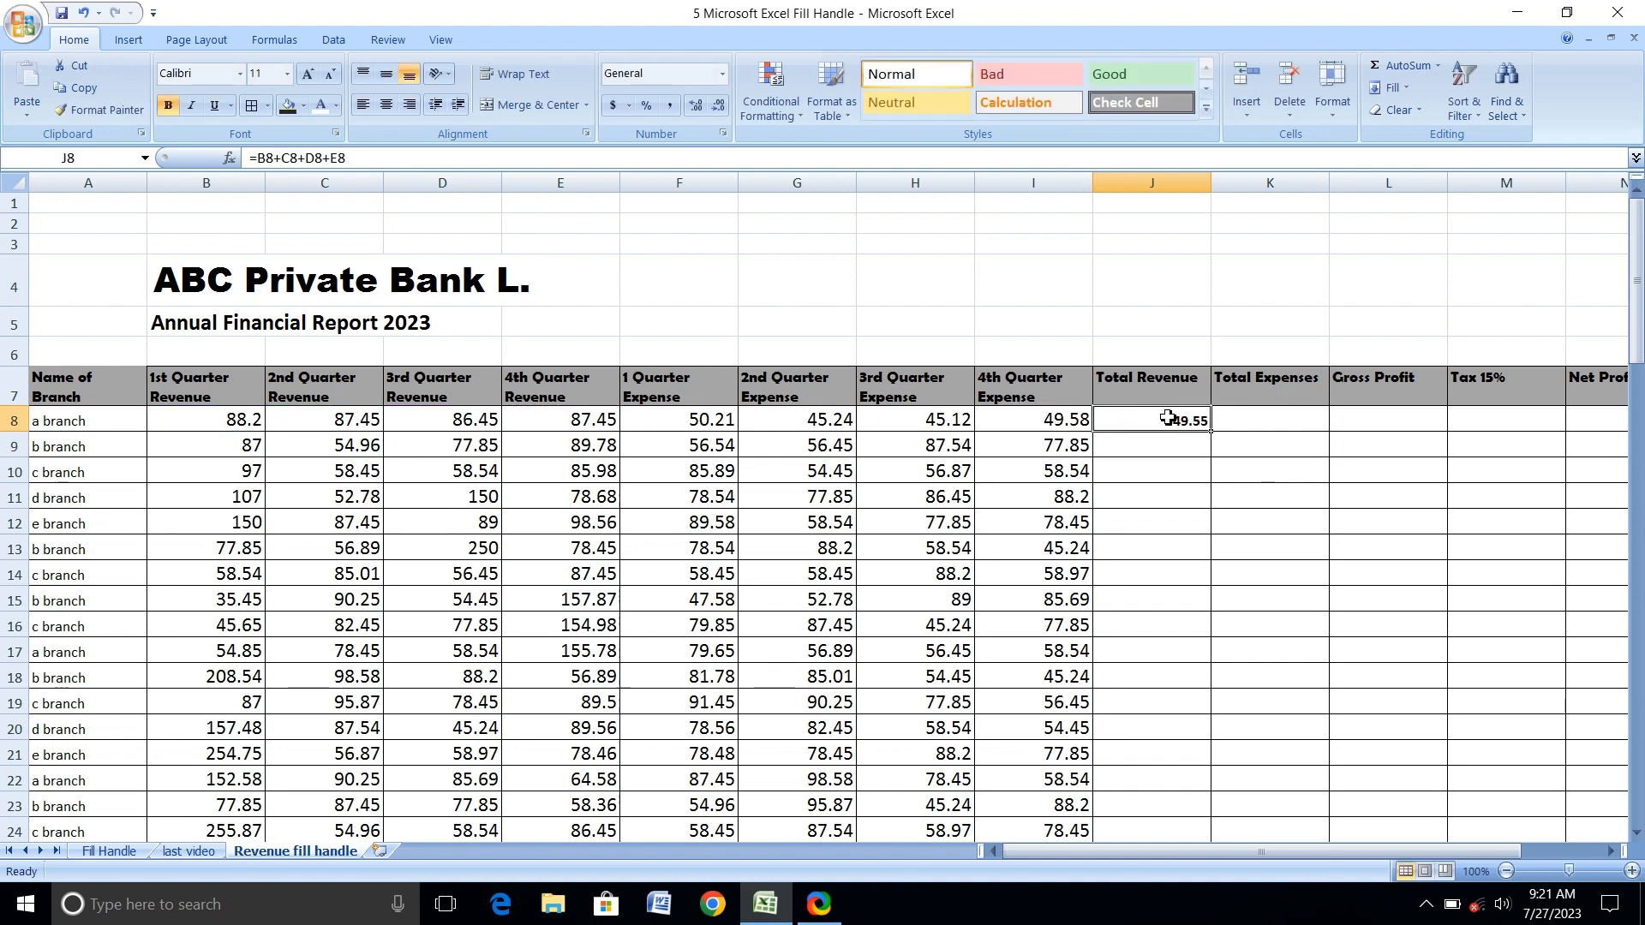
{"action": "double_click", "coordinate": [1210, 433]}
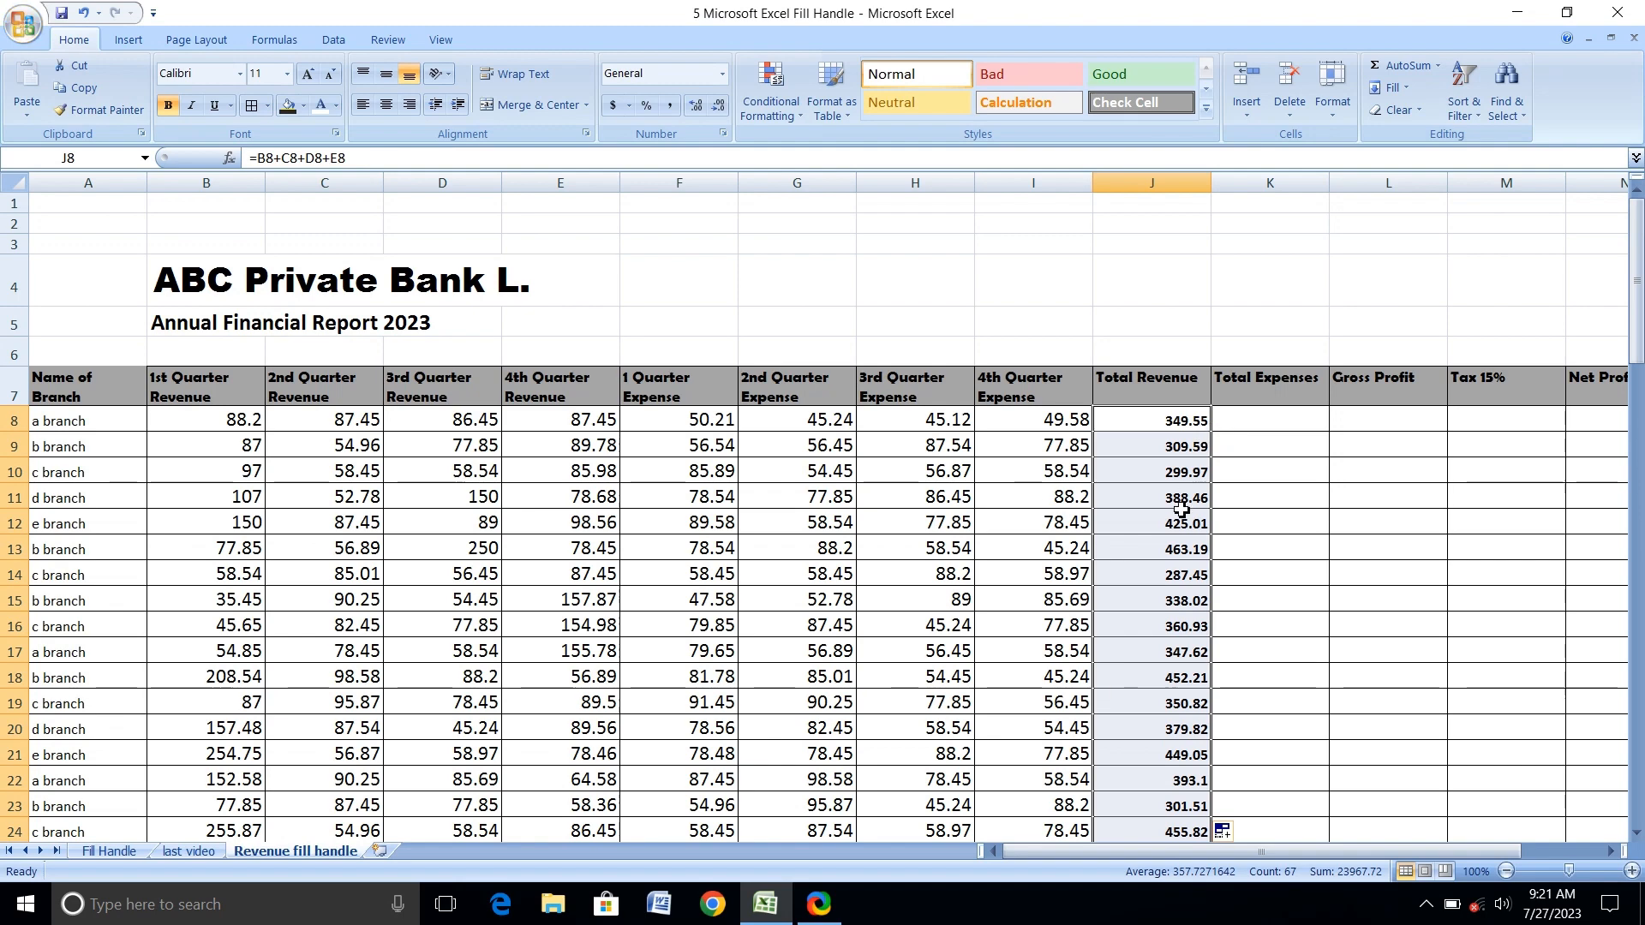
{"action": "scroll", "coordinate": [1180, 513], "scroll_direction": "down", "scroll_amount": 6}
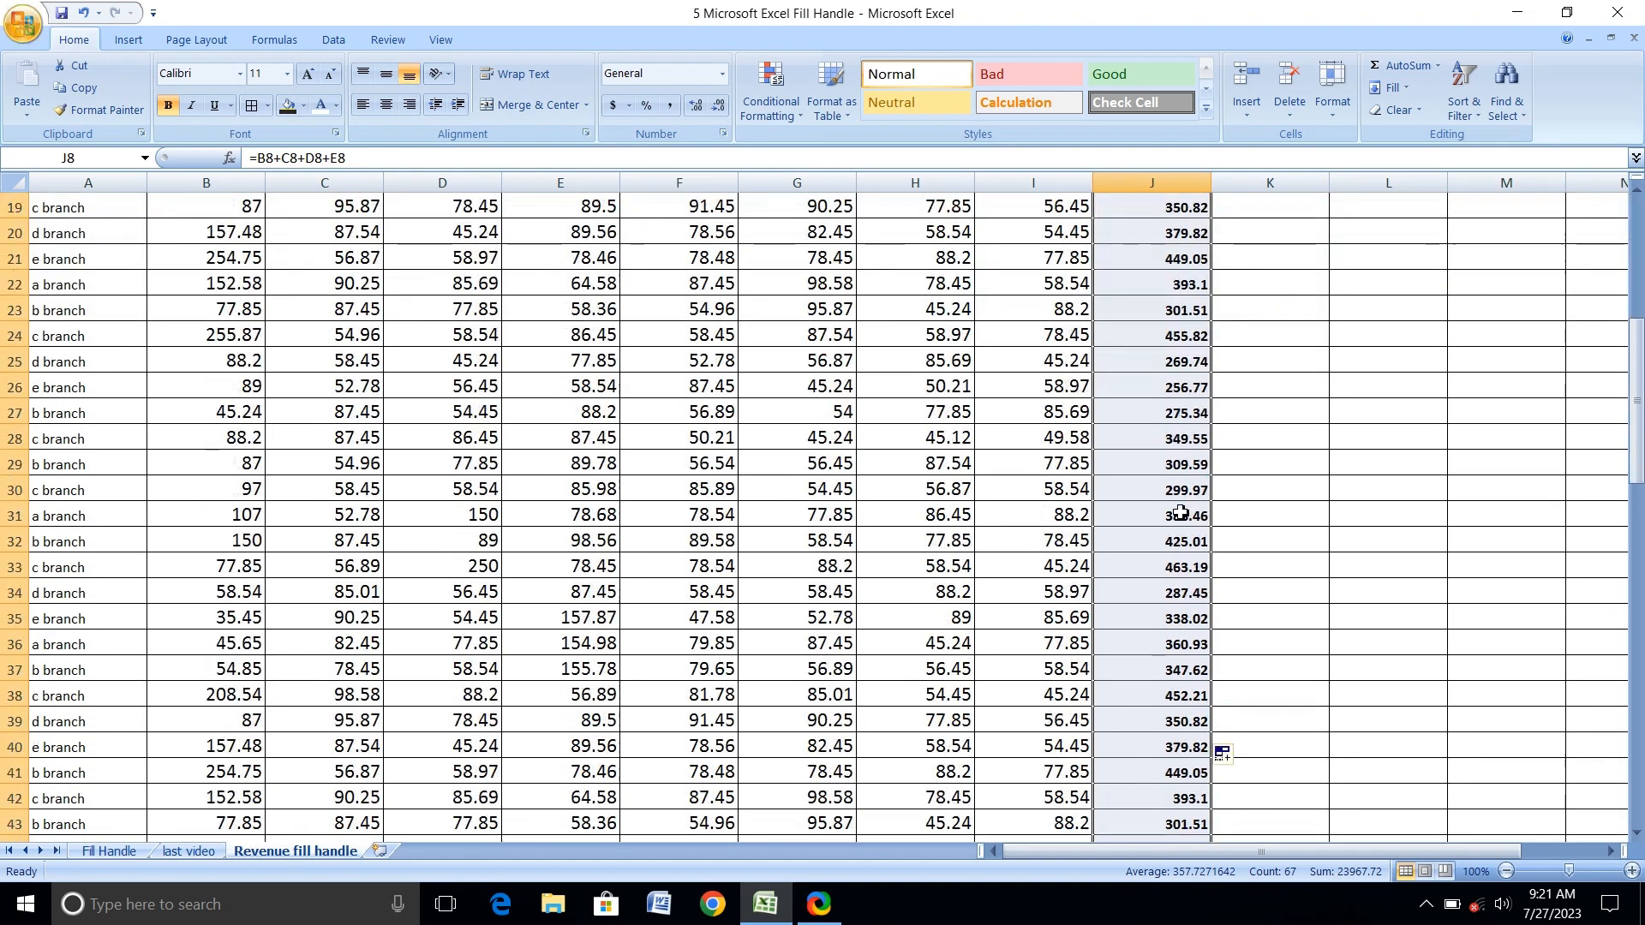
{"action": "scroll", "coordinate": [1181, 513], "scroll_direction": "down", "scroll_amount": 5}
{"action": "scroll", "coordinate": [1180, 512], "scroll_direction": "down", "scroll_amount": 9}
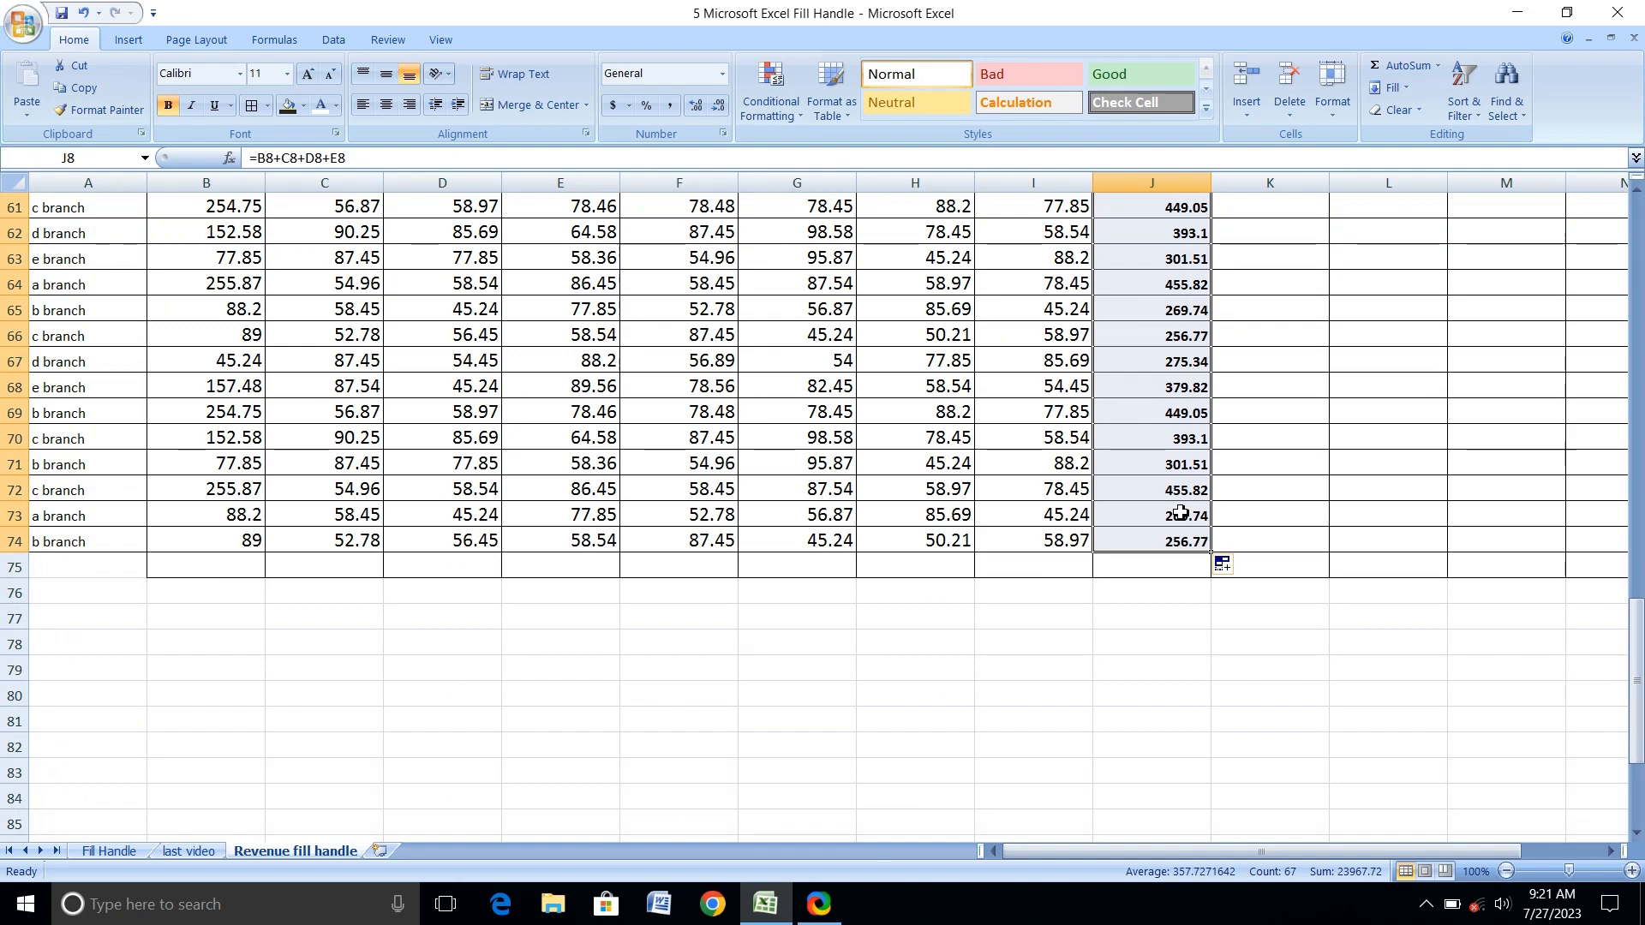
{"action": "scroll", "coordinate": [1181, 512], "scroll_direction": "up", "scroll_amount": 20}
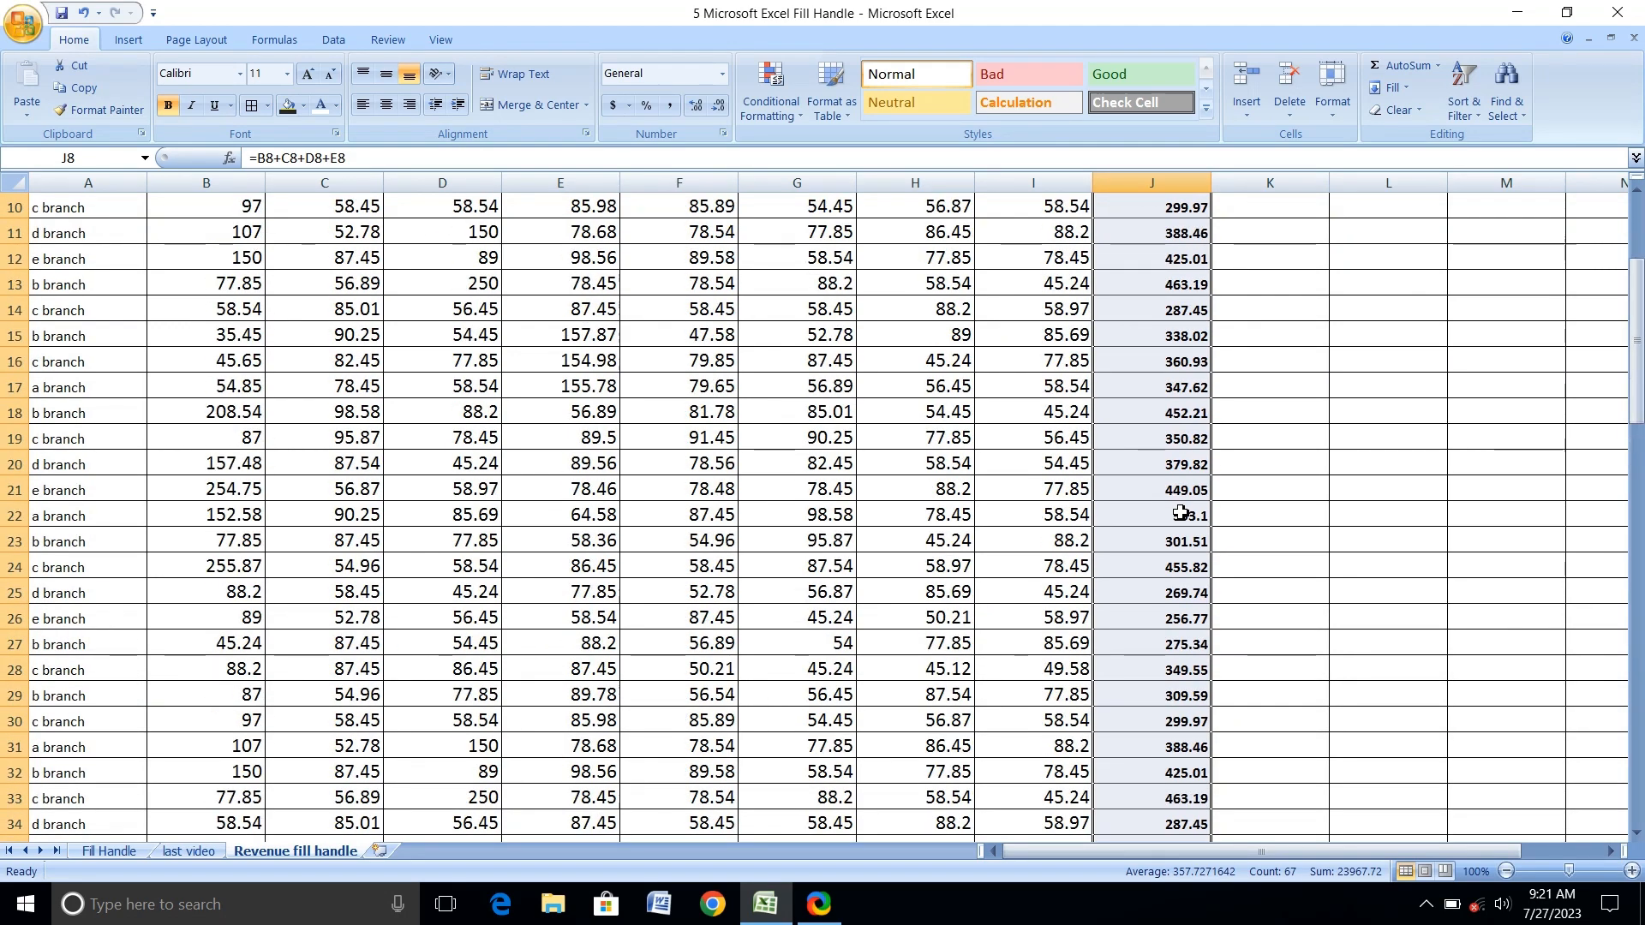
Examine the Total Revenue formulas in J8, J9 and J10 to see how their cell references change by row.
{"action": "left_click", "coordinate": [1181, 417]}
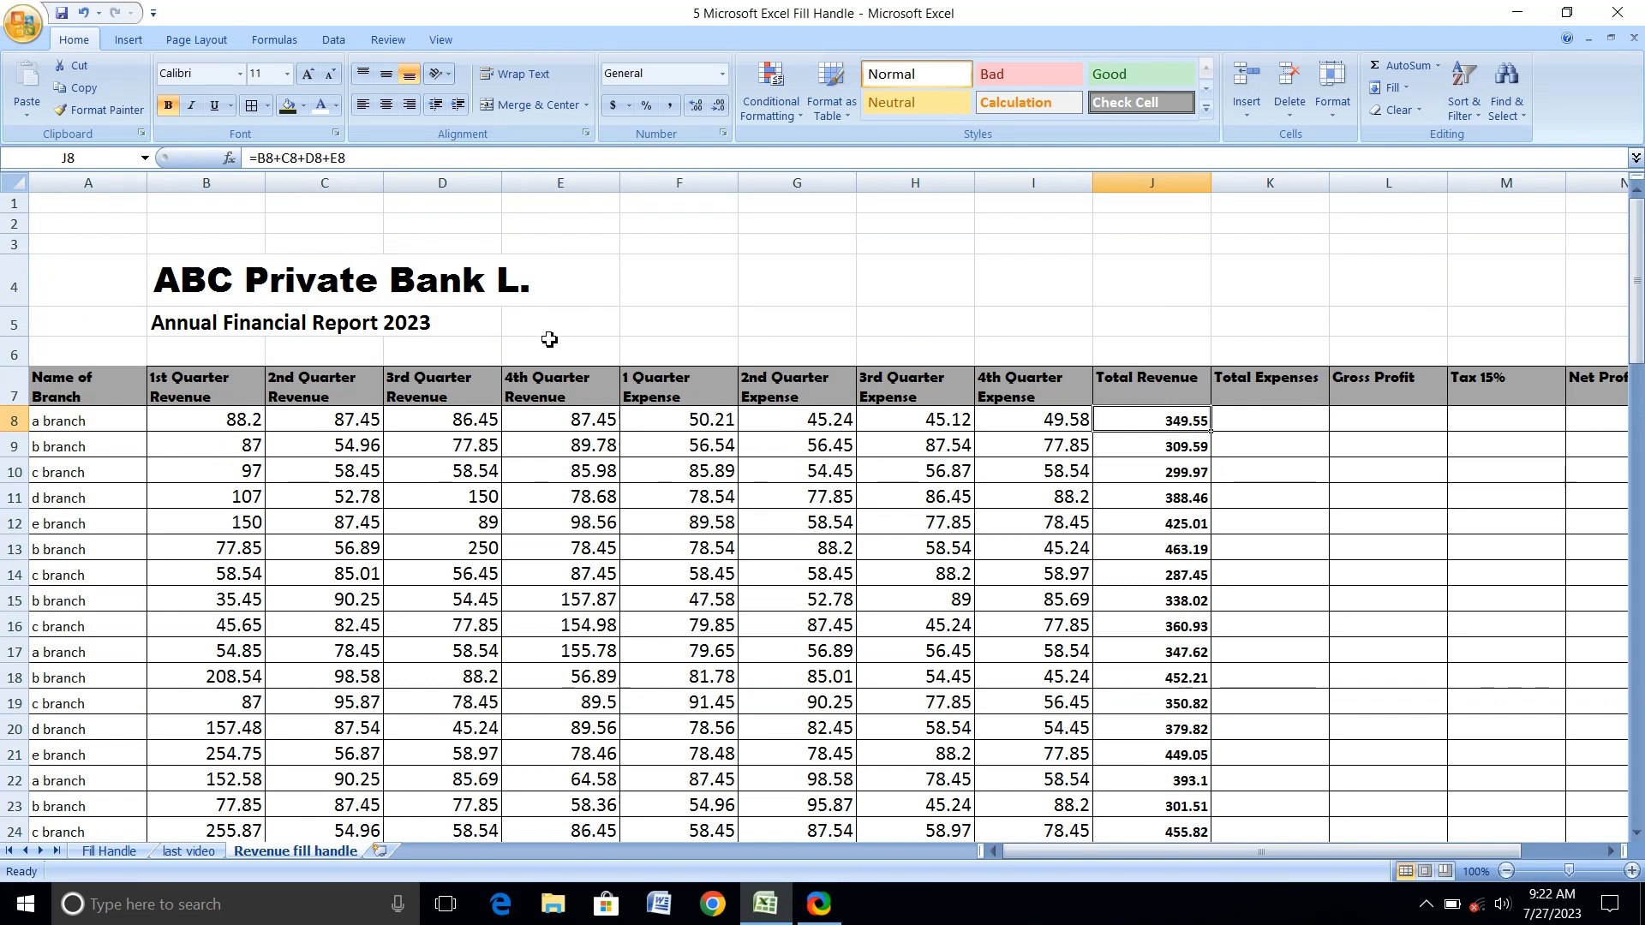
{"action": "key", "text": "Down"}
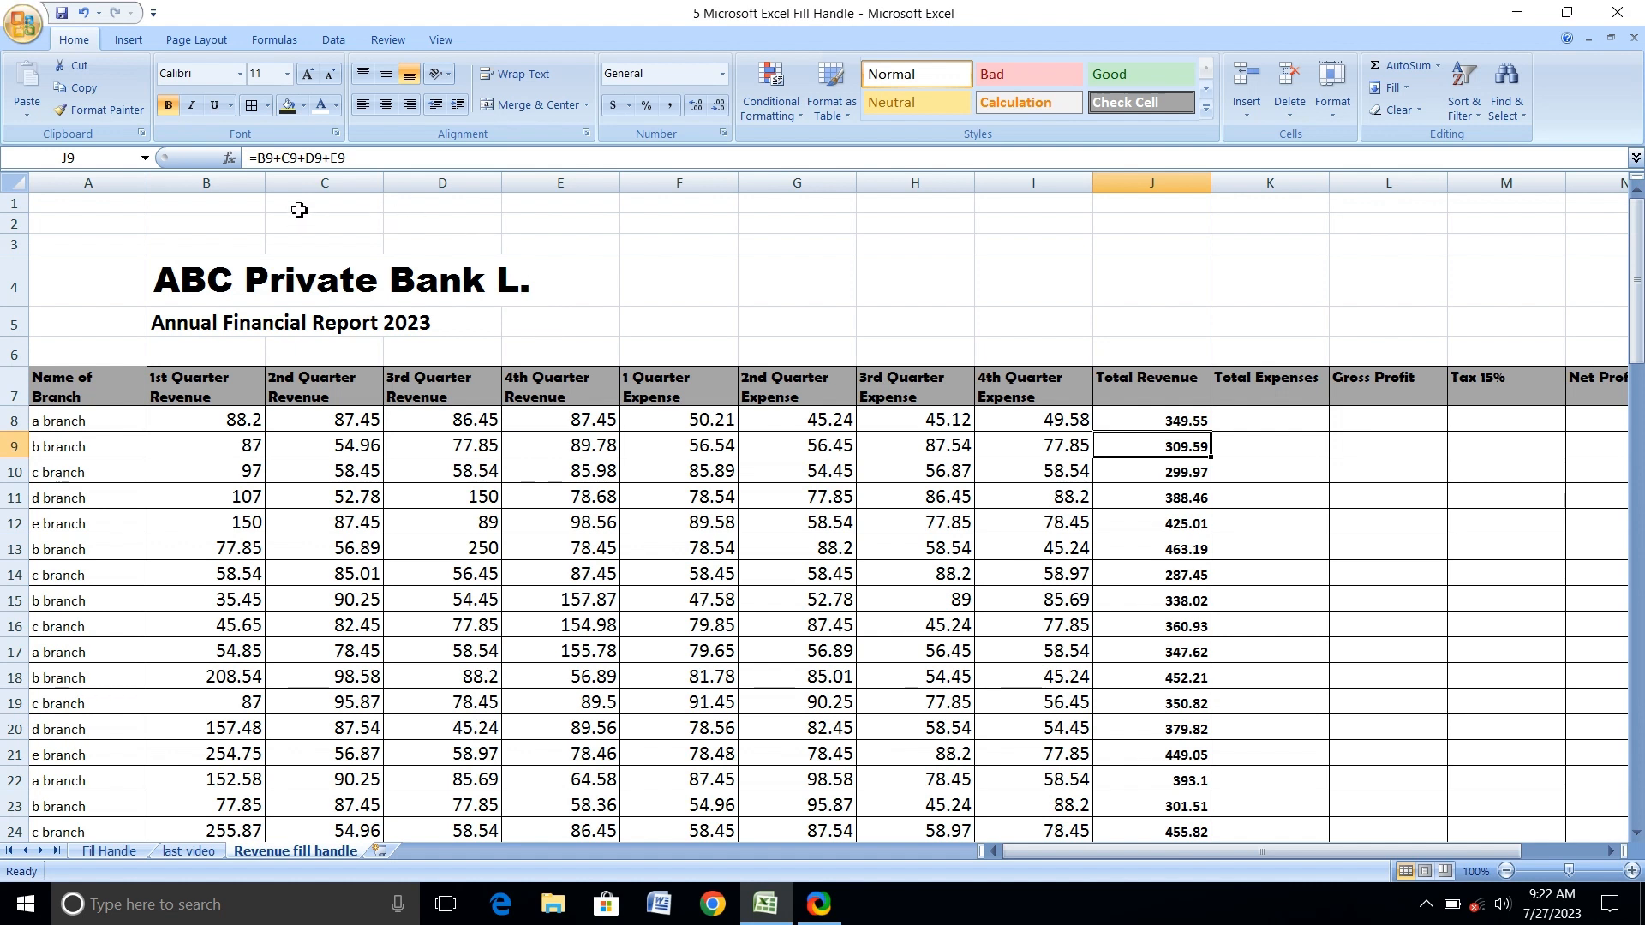
{"action": "key", "text": "Down"}
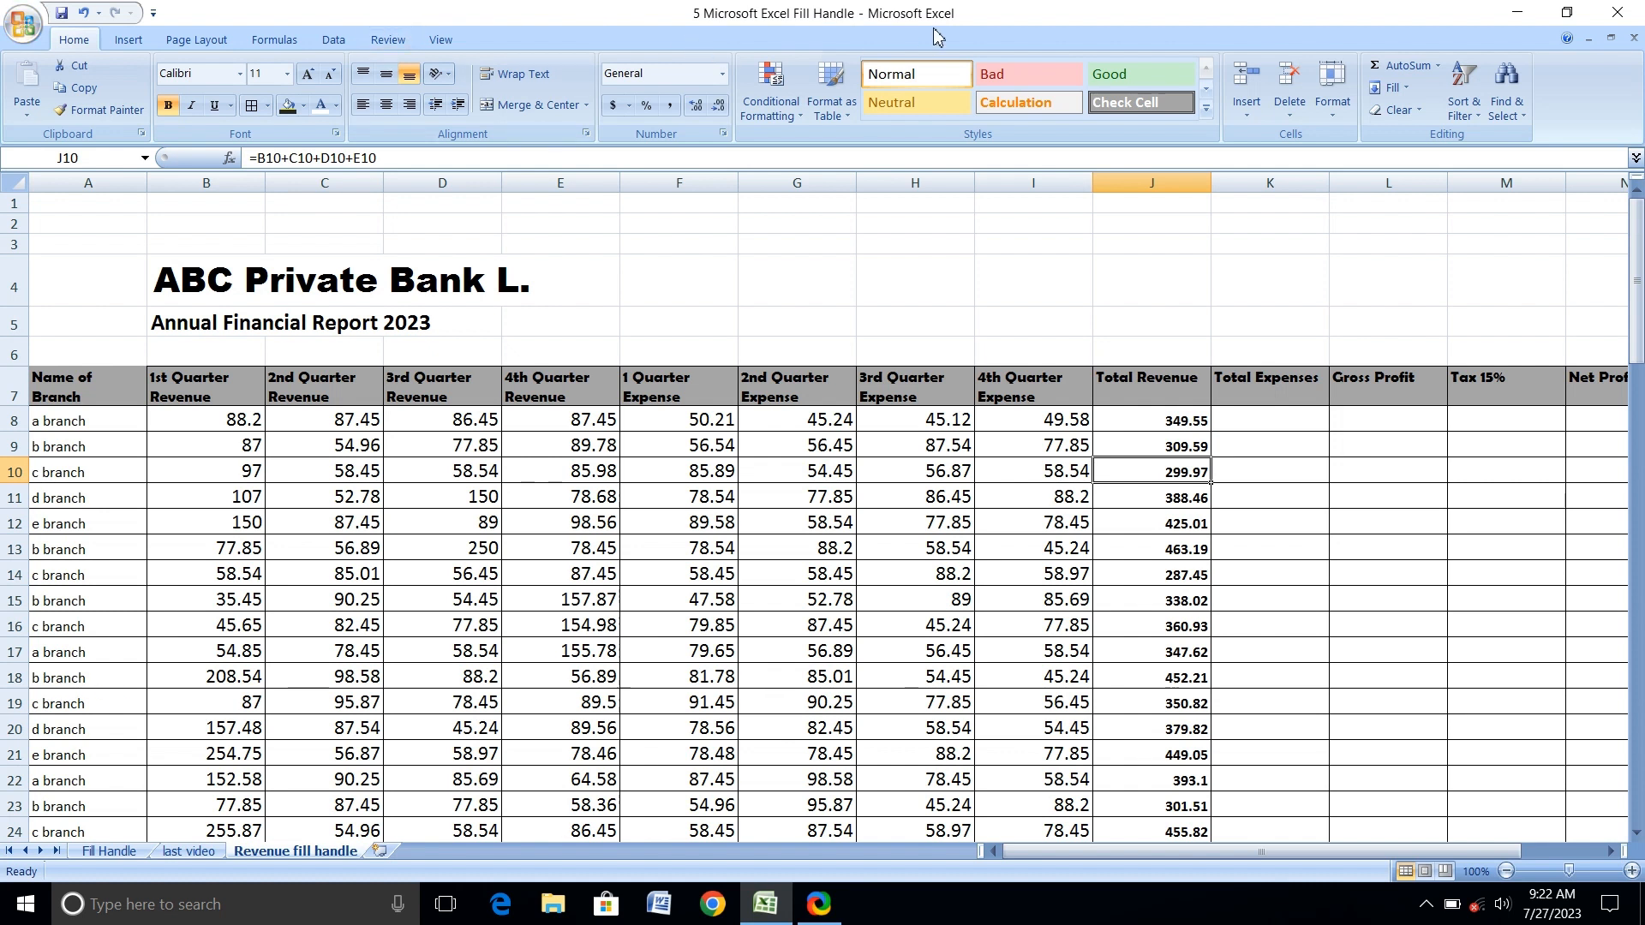
Enter =F8+G8+H8+I8 in K8 for Total Expenses and fill it down the column for all branches with the fill handle.
{"action": "left_click", "coordinate": [1280, 417]}
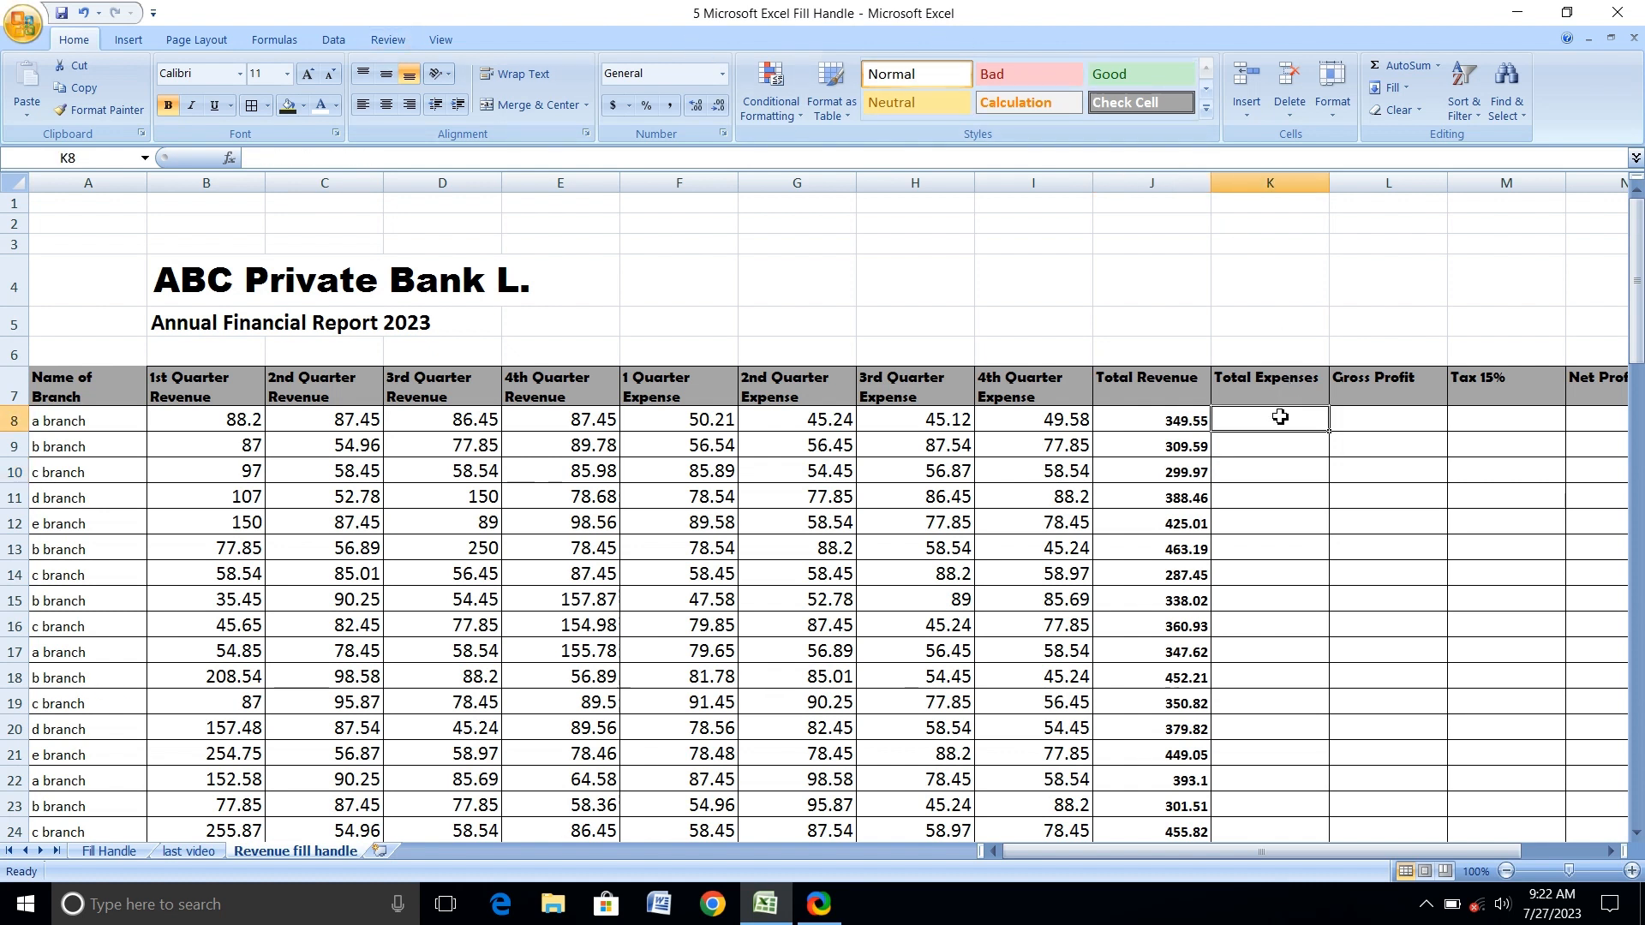
{"action": "type", "text": "="}
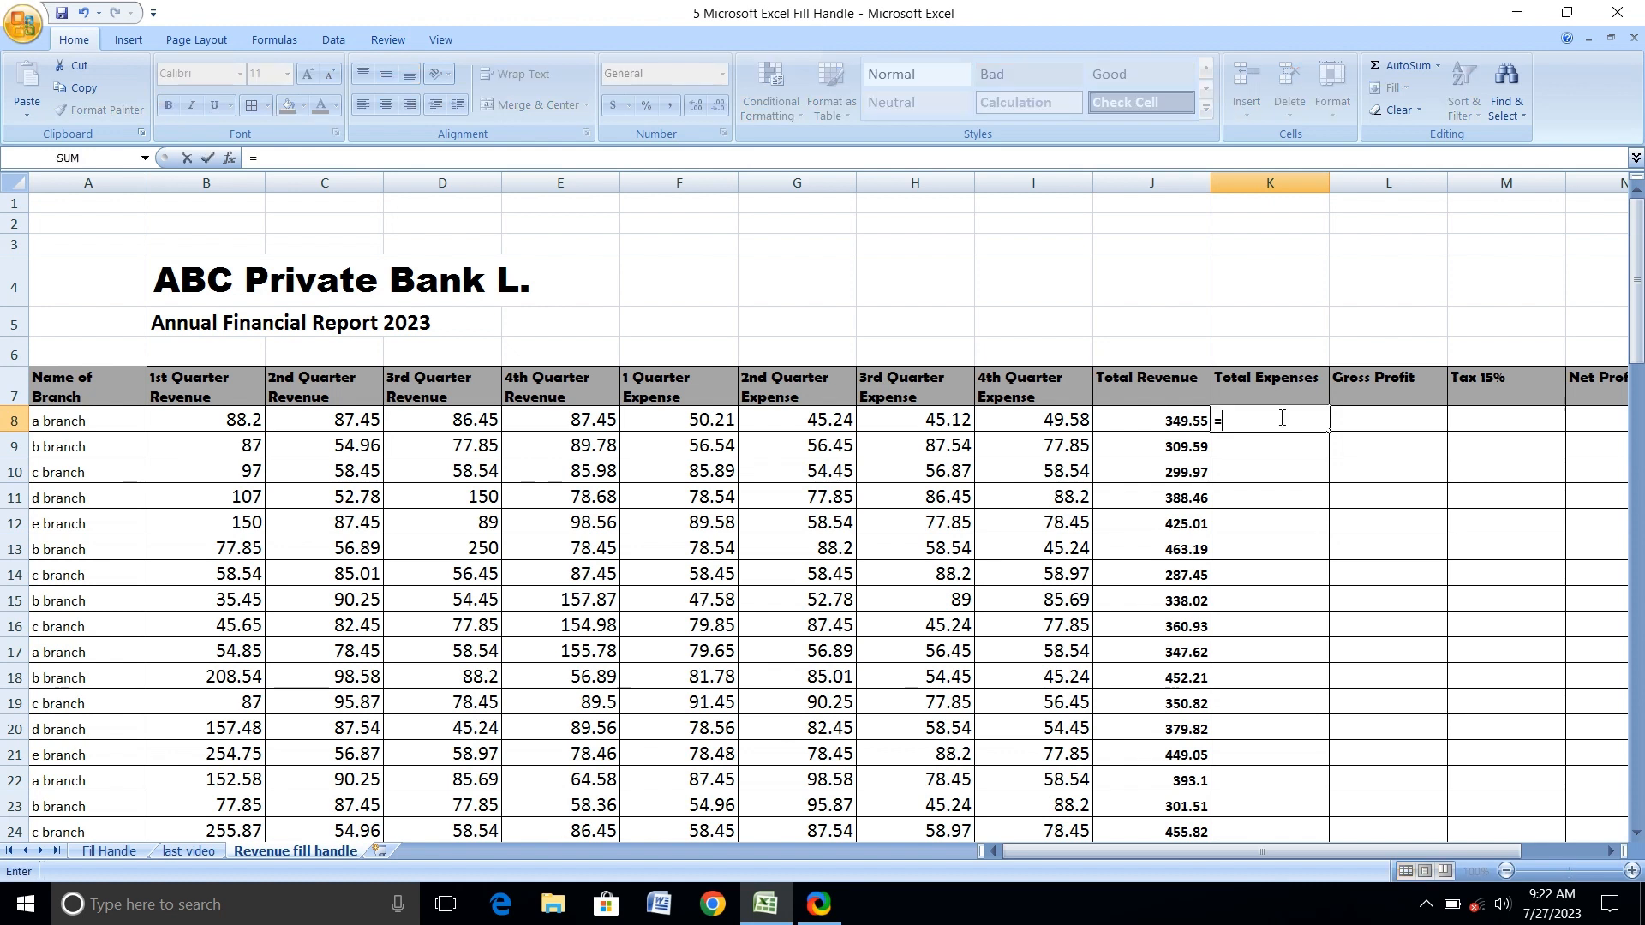
{"action": "left_click", "coordinate": [681, 428]}
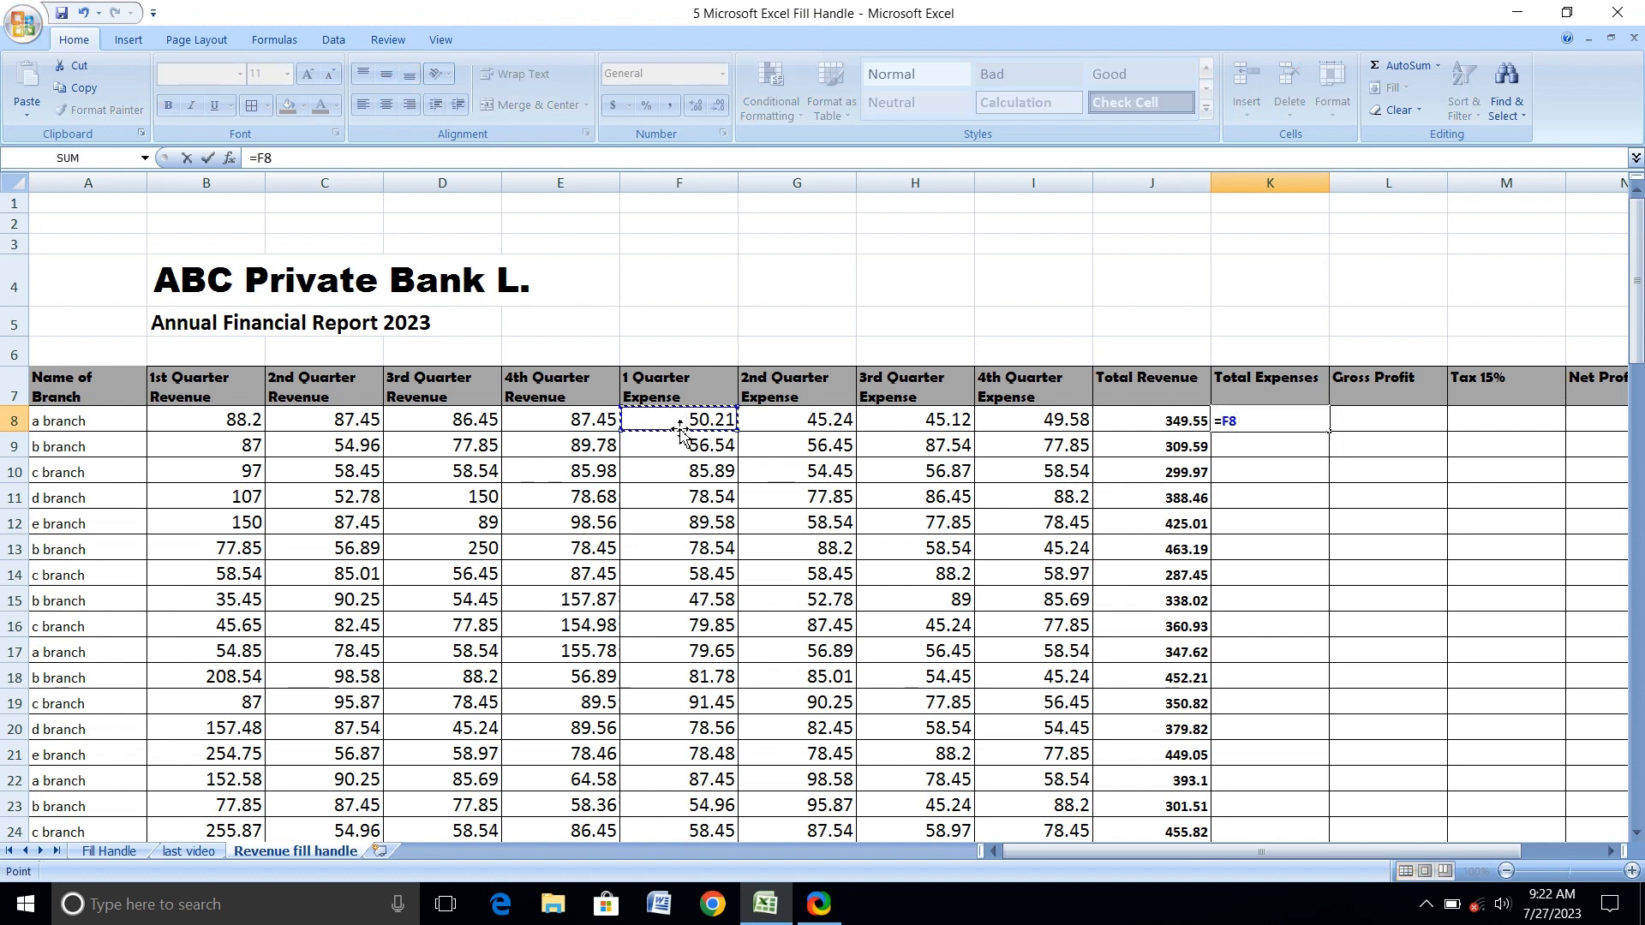
{"action": "type", "text": "+"}
{"action": "left_click", "coordinate": [785, 418]}
{"action": "type", "text": "+"}
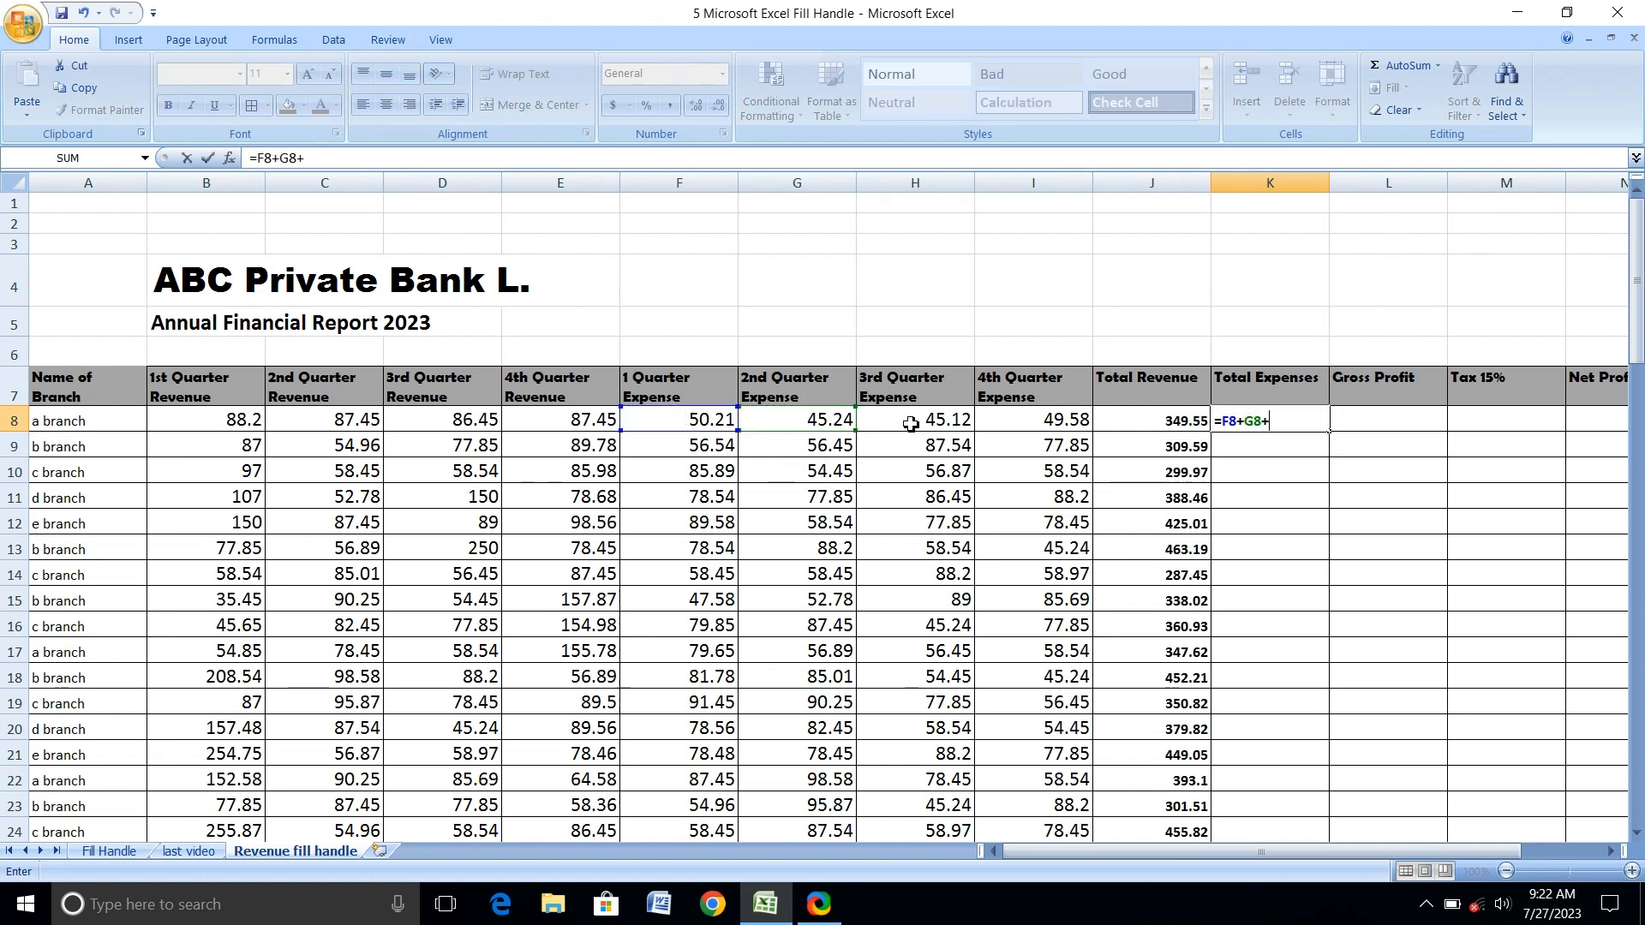
{"action": "left_click", "coordinate": [900, 423]}
{"action": "type", "text": "+"}
{"action": "left_click", "coordinate": [1010, 427]}
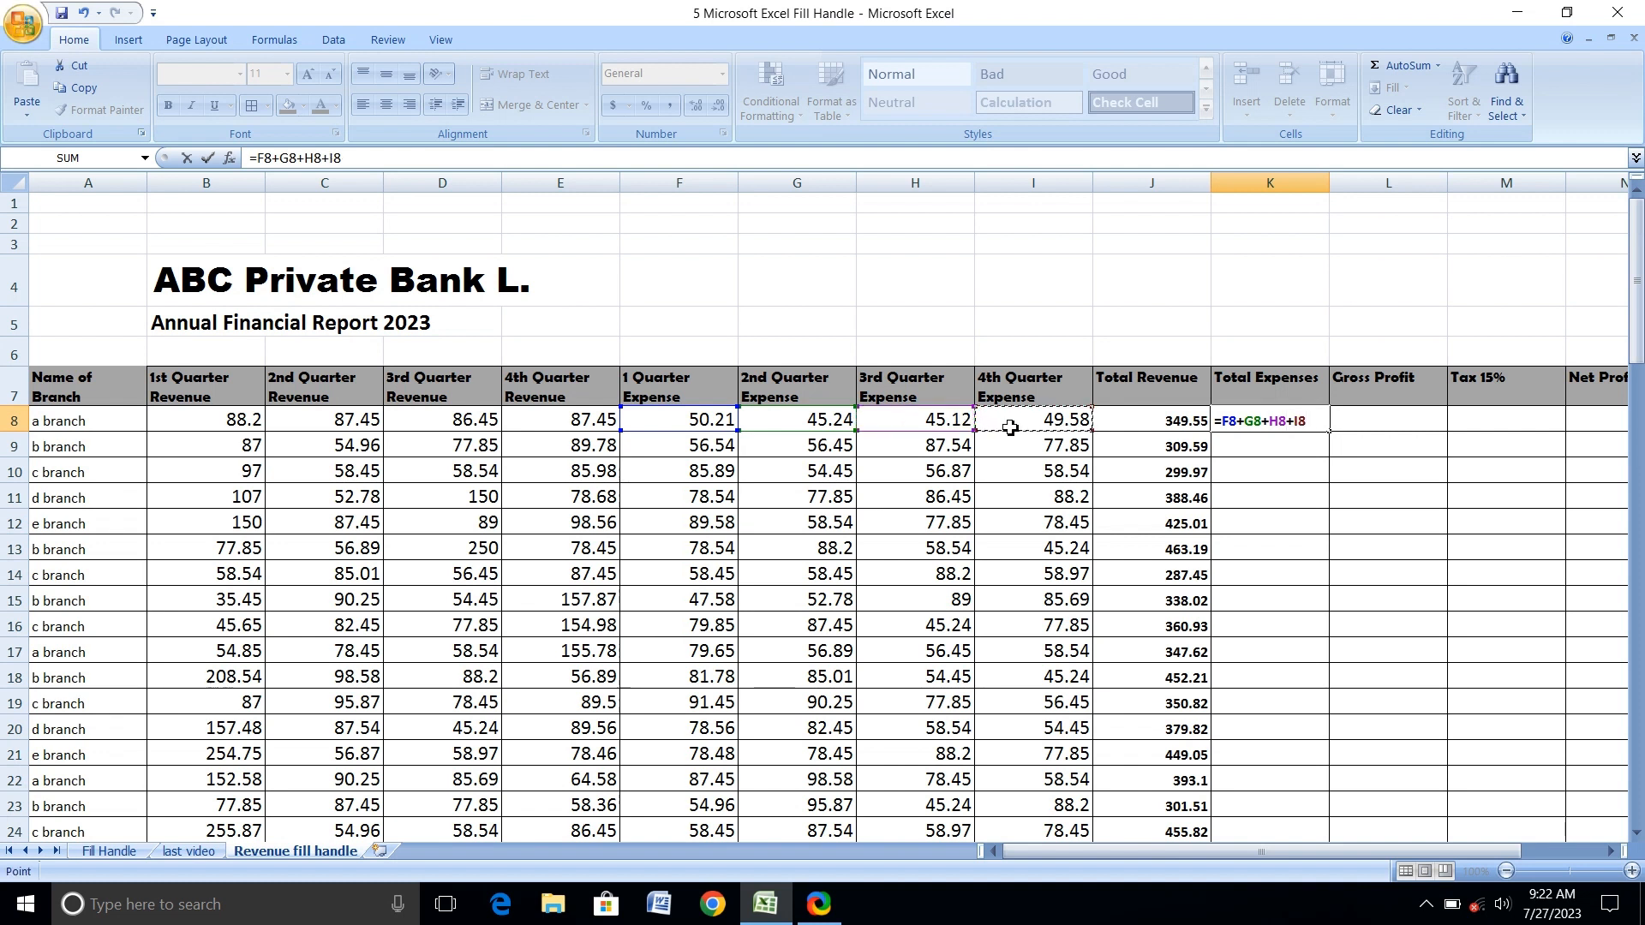
{"action": "key", "text": "Return"}
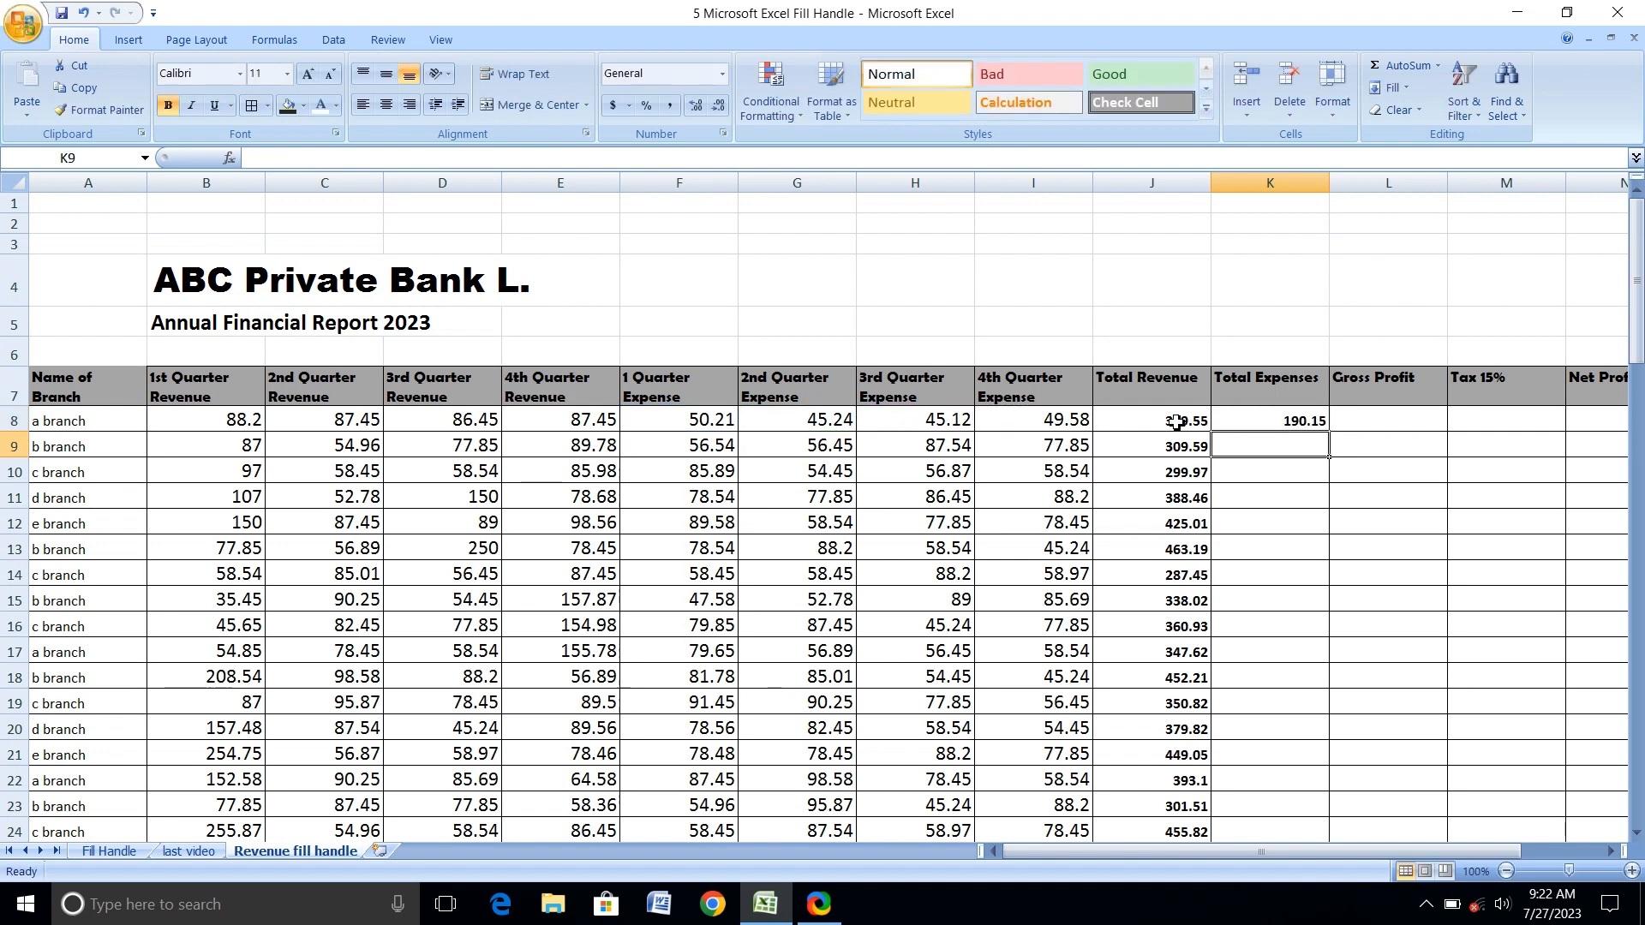
{"action": "left_click", "coordinate": [1275, 419]}
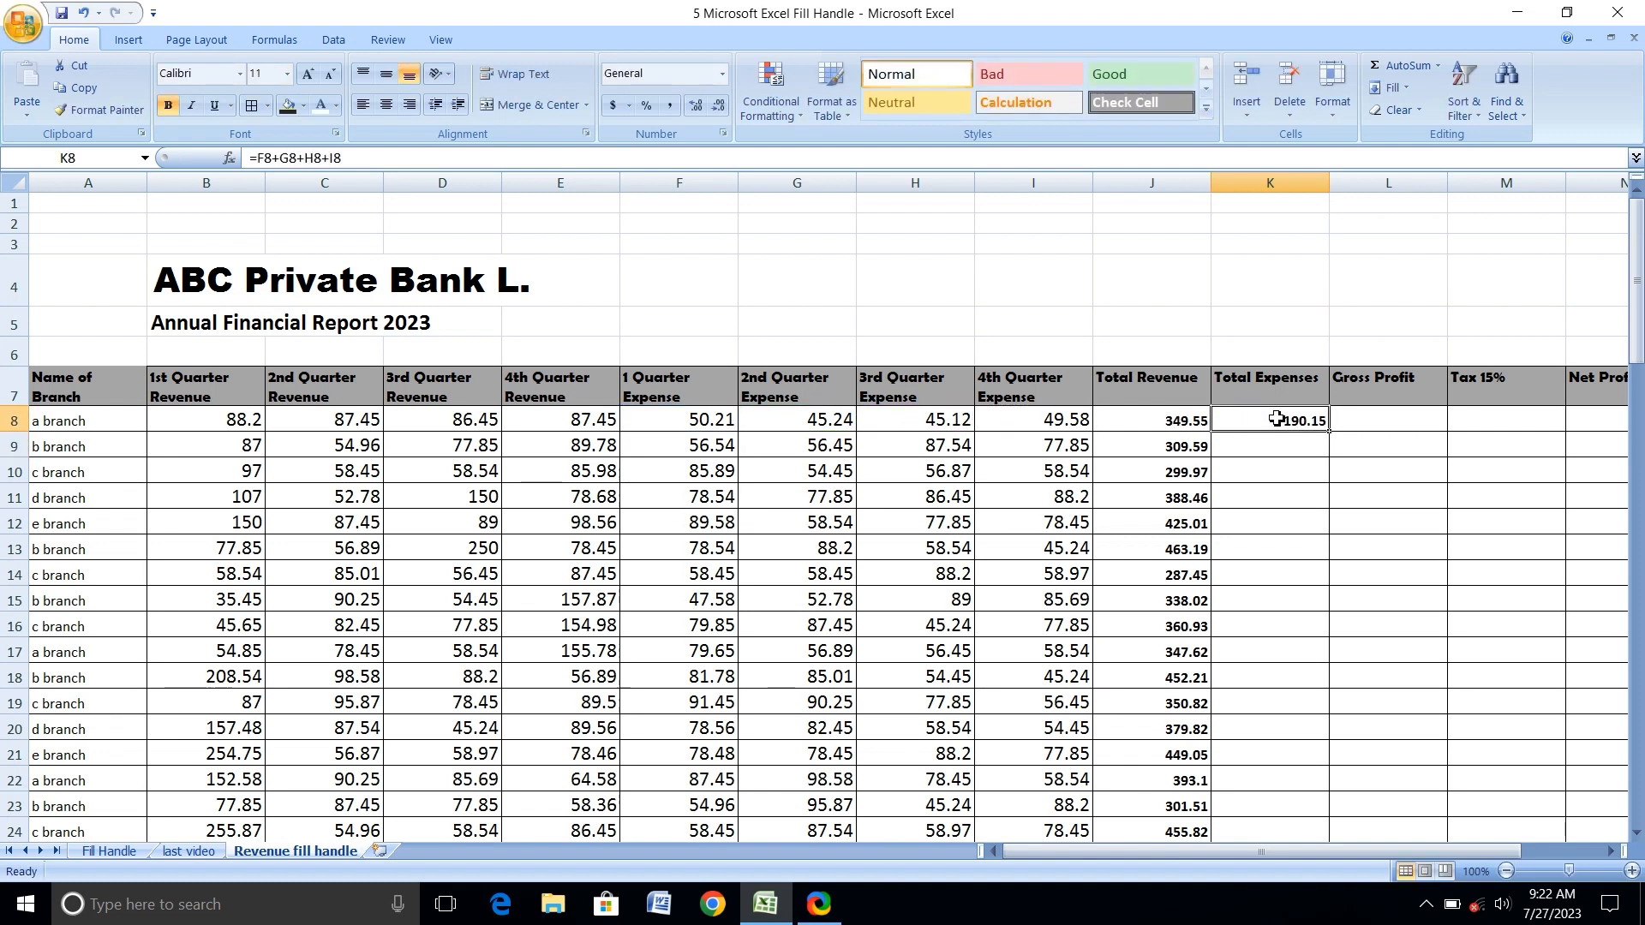
{"action": "double_click", "coordinate": [1329, 431]}
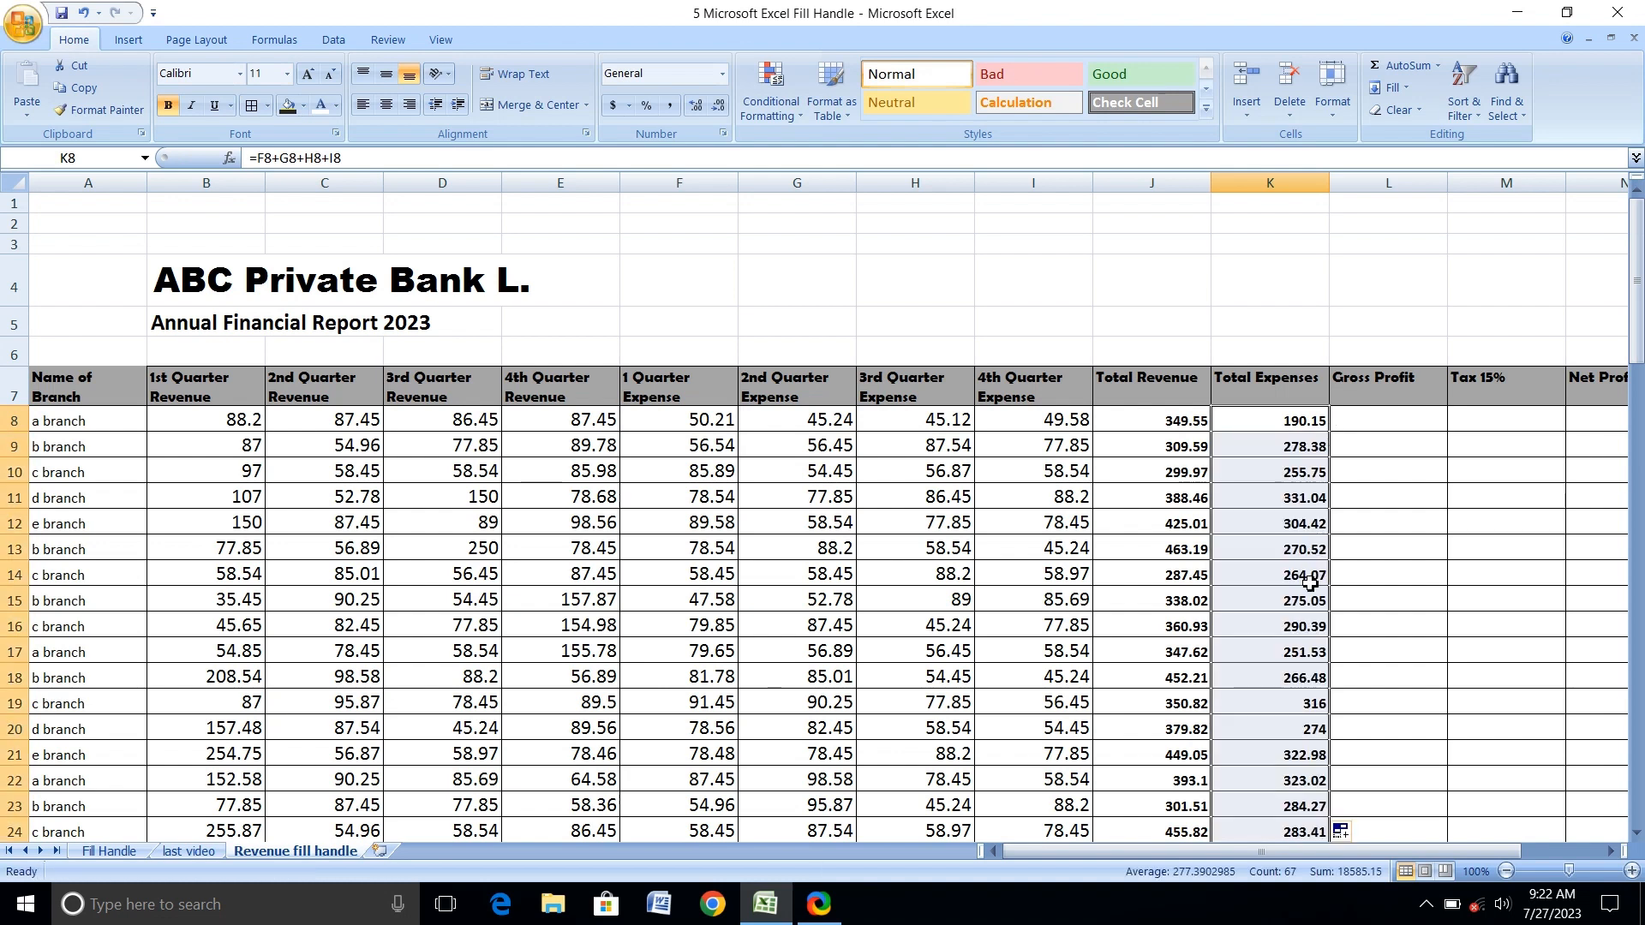
Enter =J8-K8 in L8 for Gross Profit and fill it down the column for all branches with the fill handle.
{"action": "left_click", "coordinate": [1368, 440]}
{"action": "left_click", "coordinate": [1371, 422]}
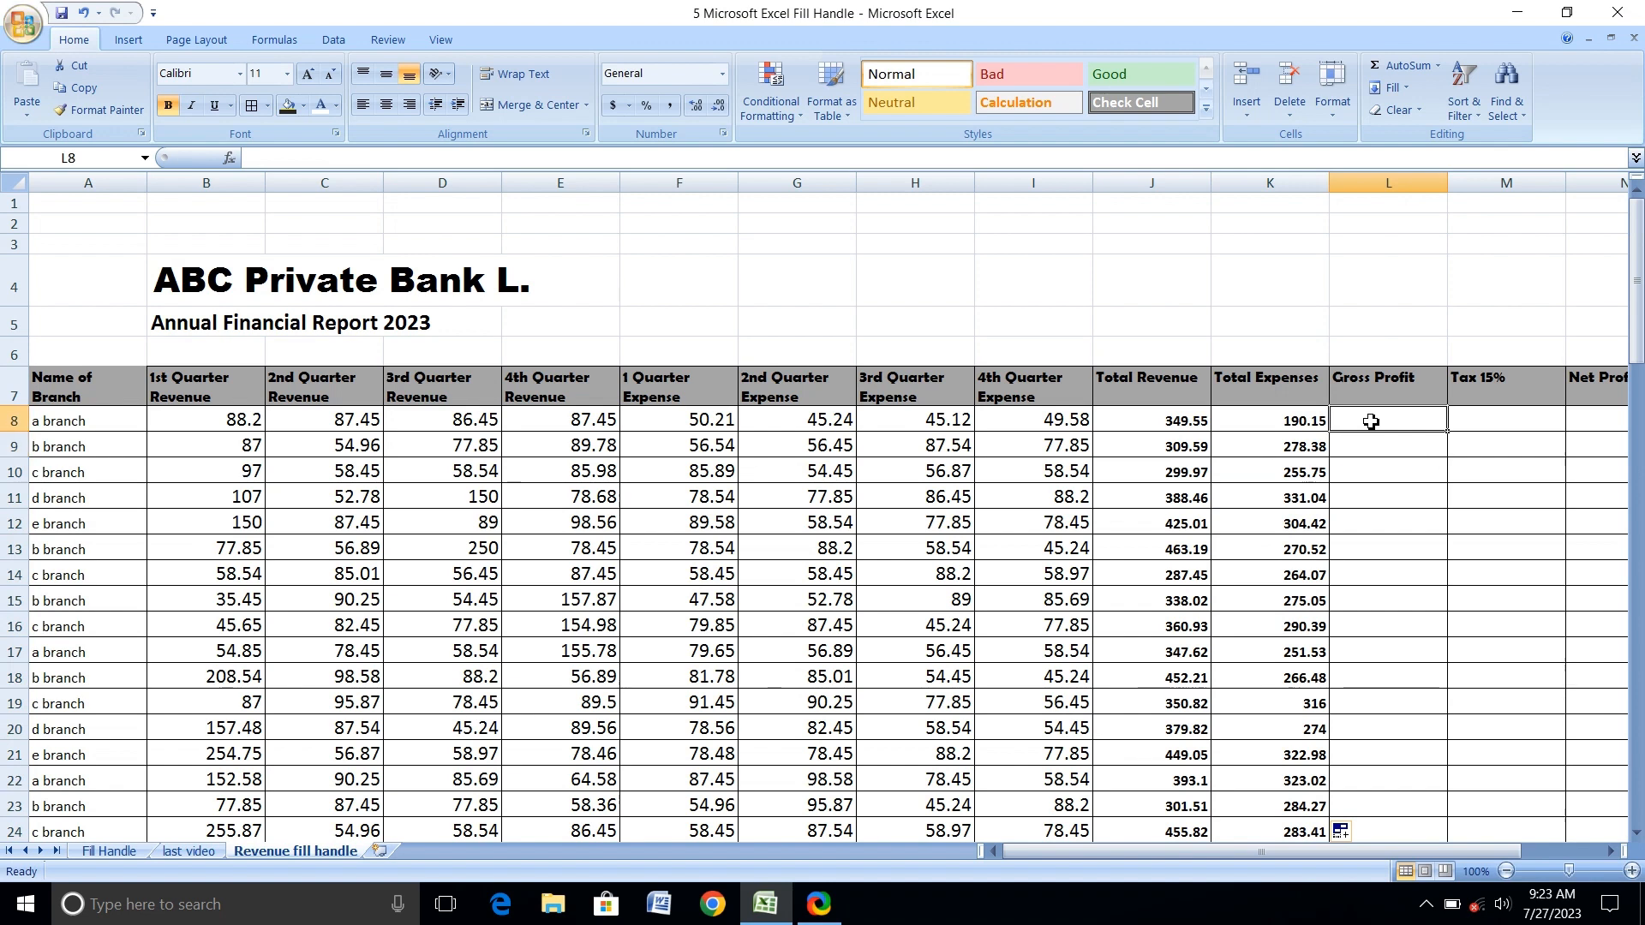
{"action": "left_click", "coordinate": [1182, 427]}
{"action": "type", "text": "-"}
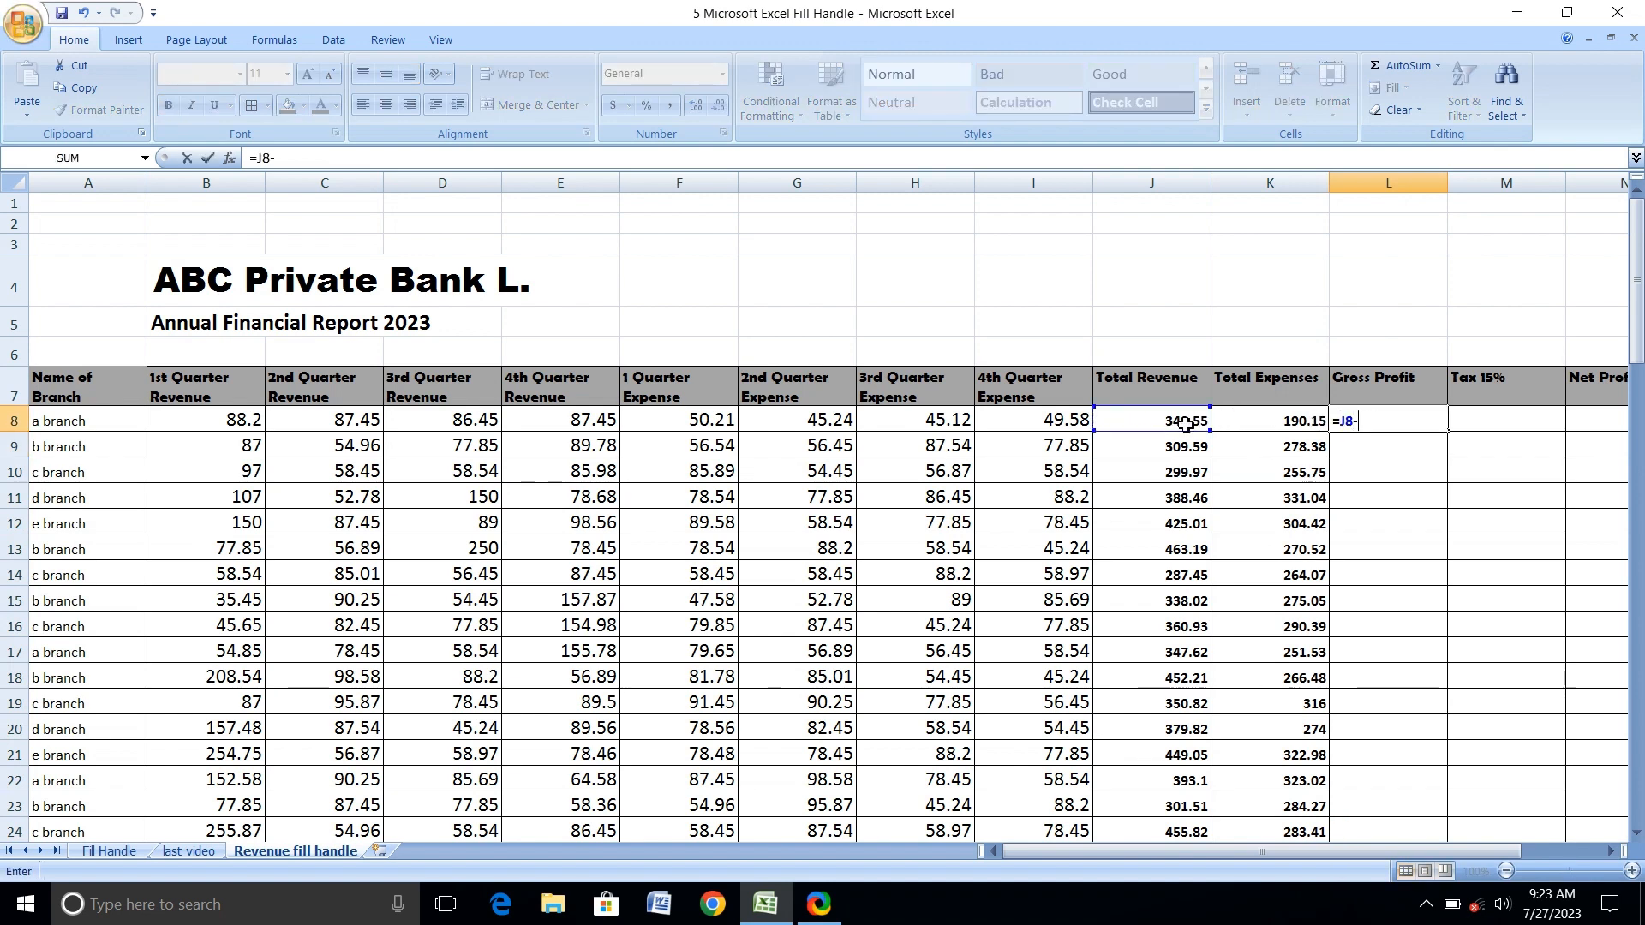
{"action": "left_click", "coordinate": [1252, 424]}
{"action": "key", "text": "ctrl+Return"}
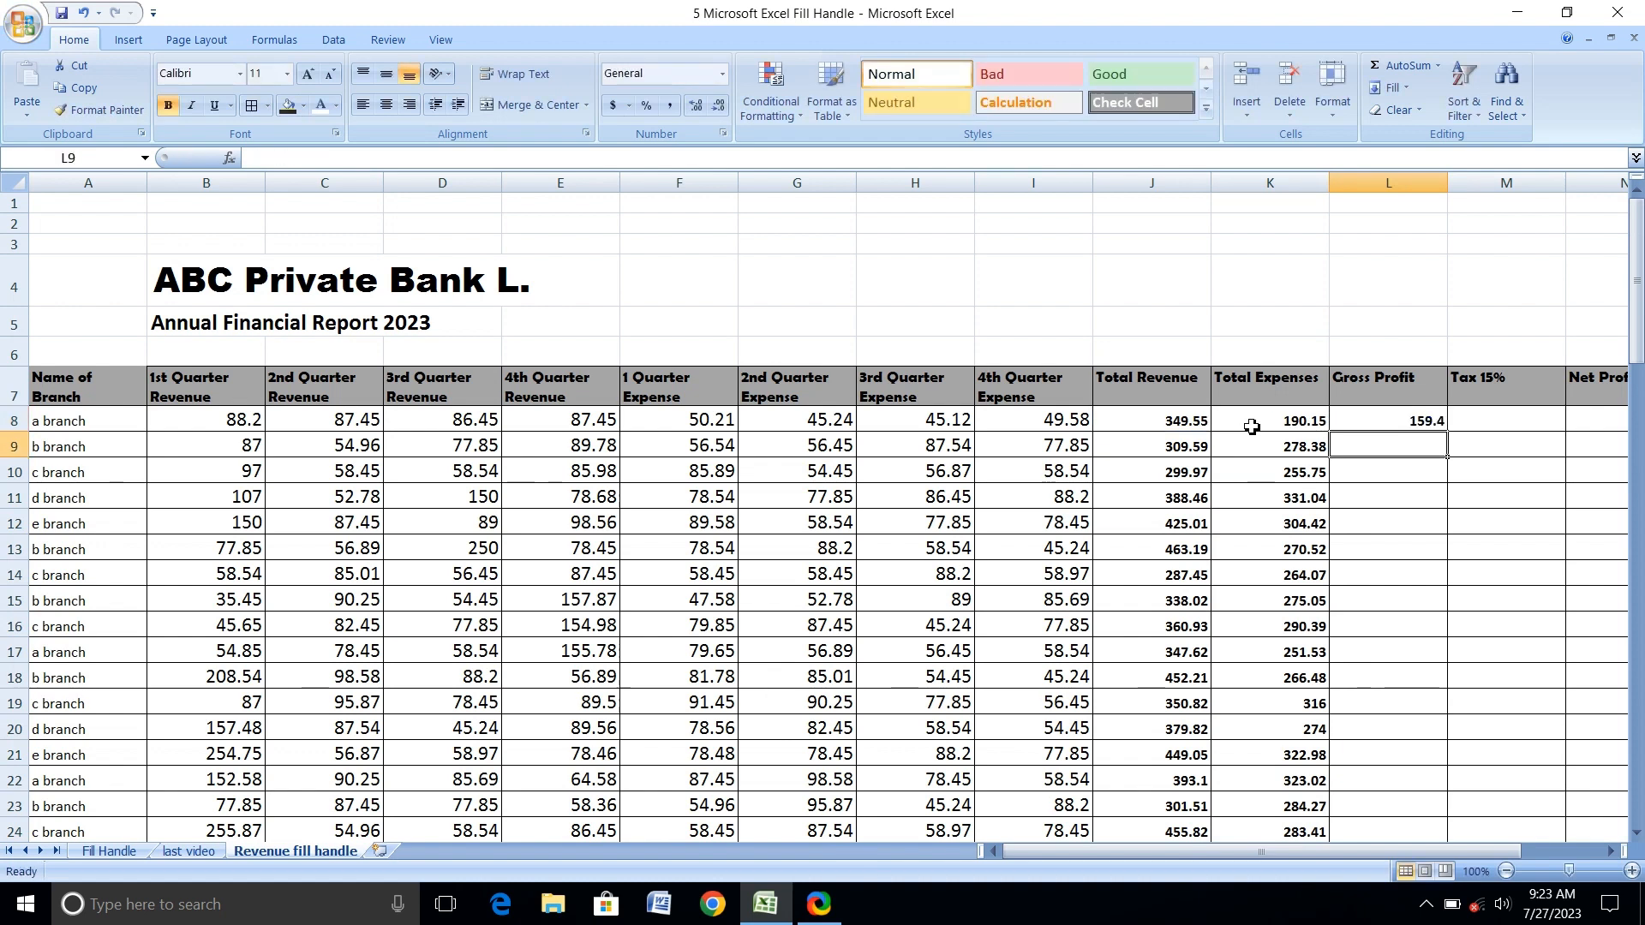
{"action": "double_click", "coordinate": [1449, 434]}
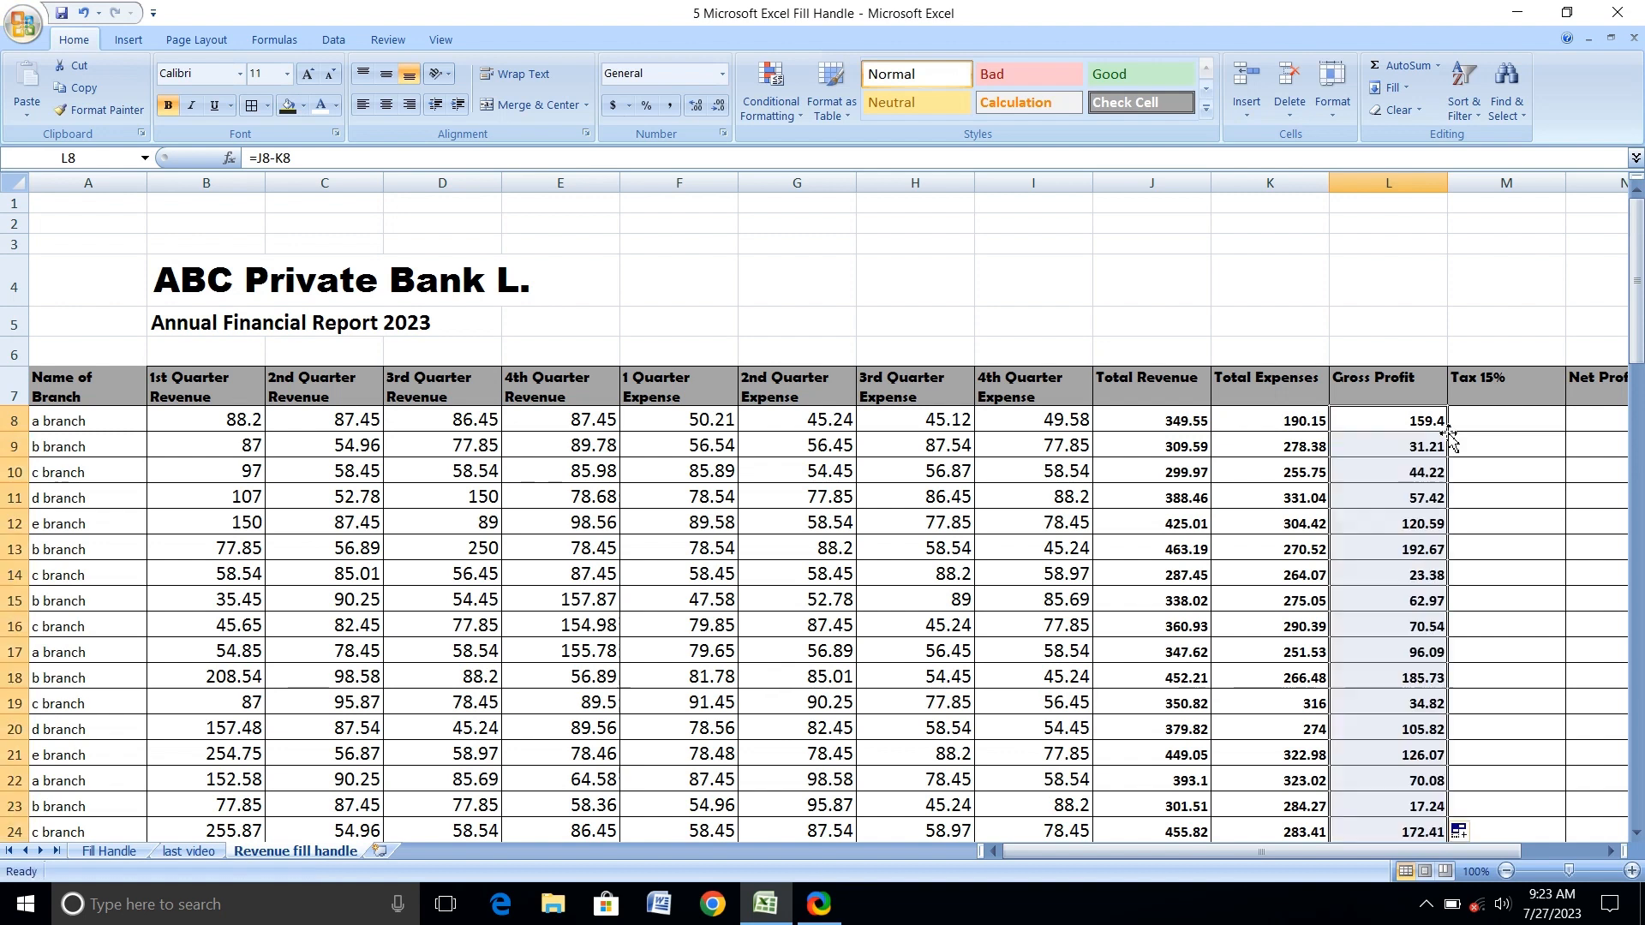
Enter =L8*15% in M8 for the 15% tax and fill it down the column for all branches with the fill handle.
{"action": "left_click", "coordinate": [1471, 425]}
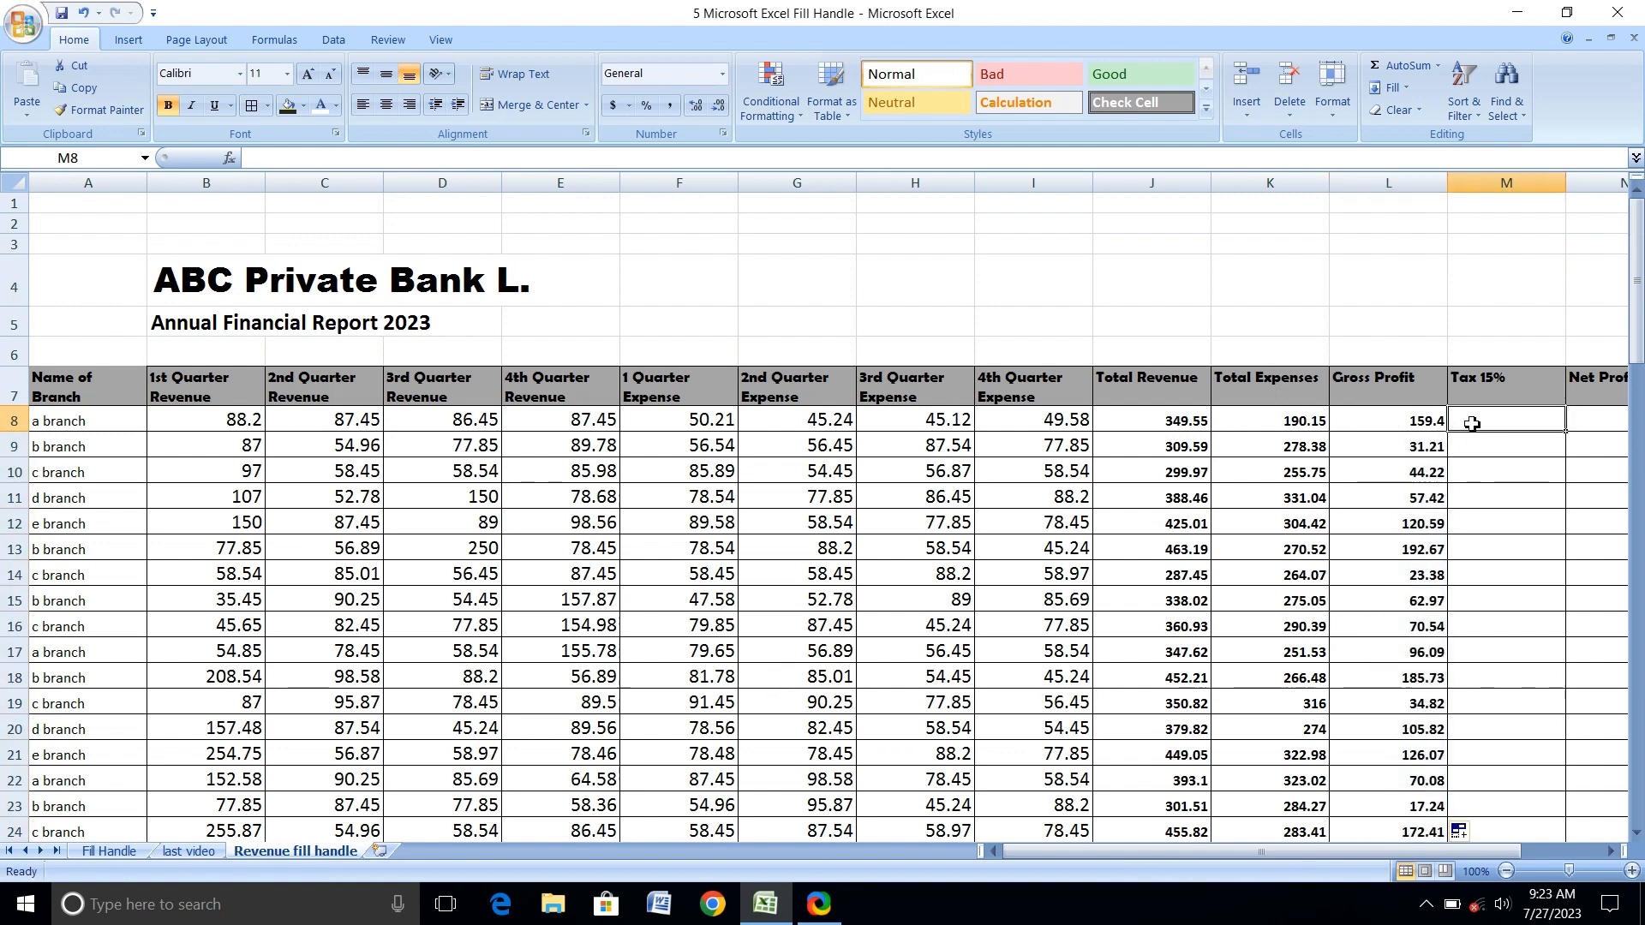
{"action": "type", "text": "="}
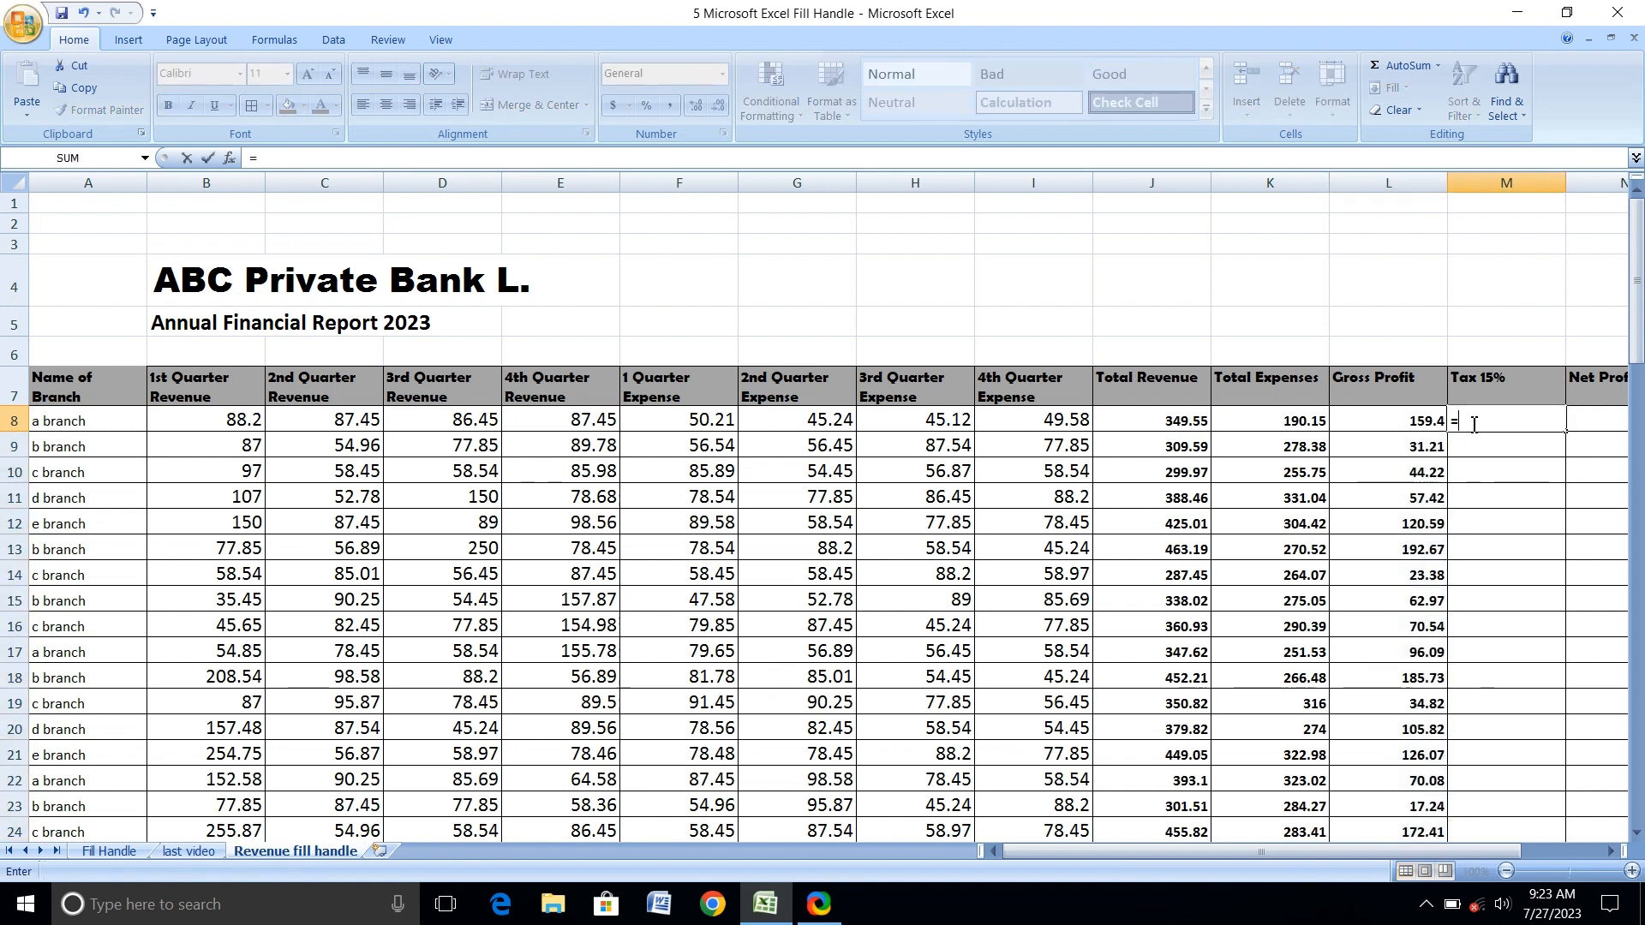
{"action": "left_click", "coordinate": [1375, 425]}
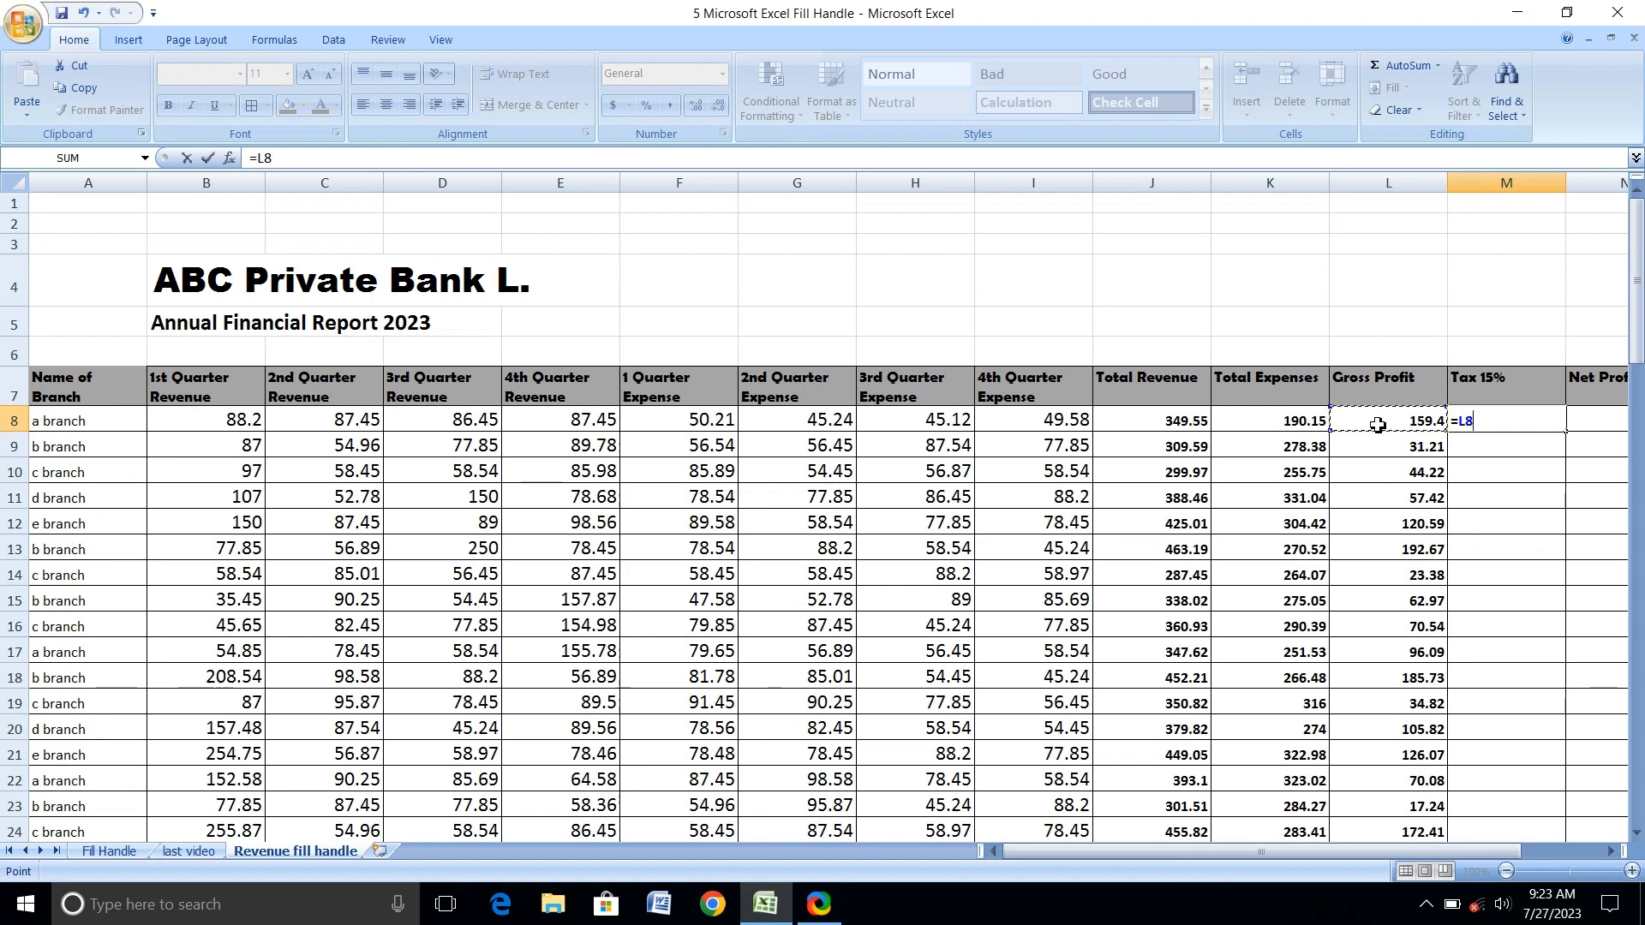
{"action": "type", "text": "*"}
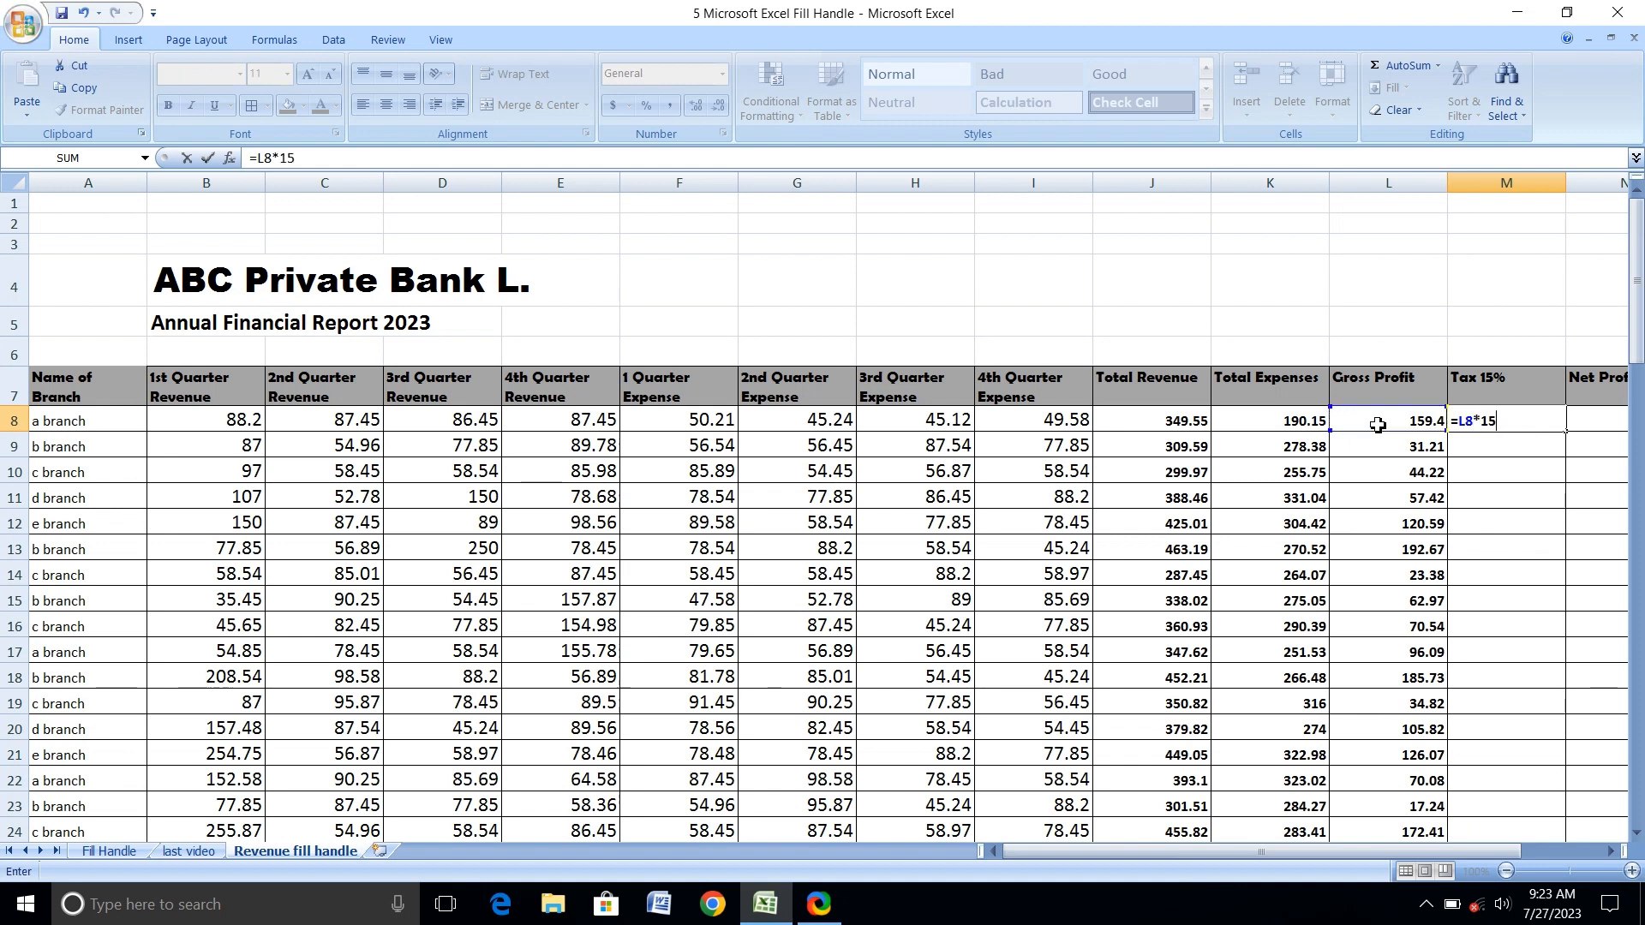
{"action": "type", "text": "15%"}
{"action": "key", "text": "Return"}
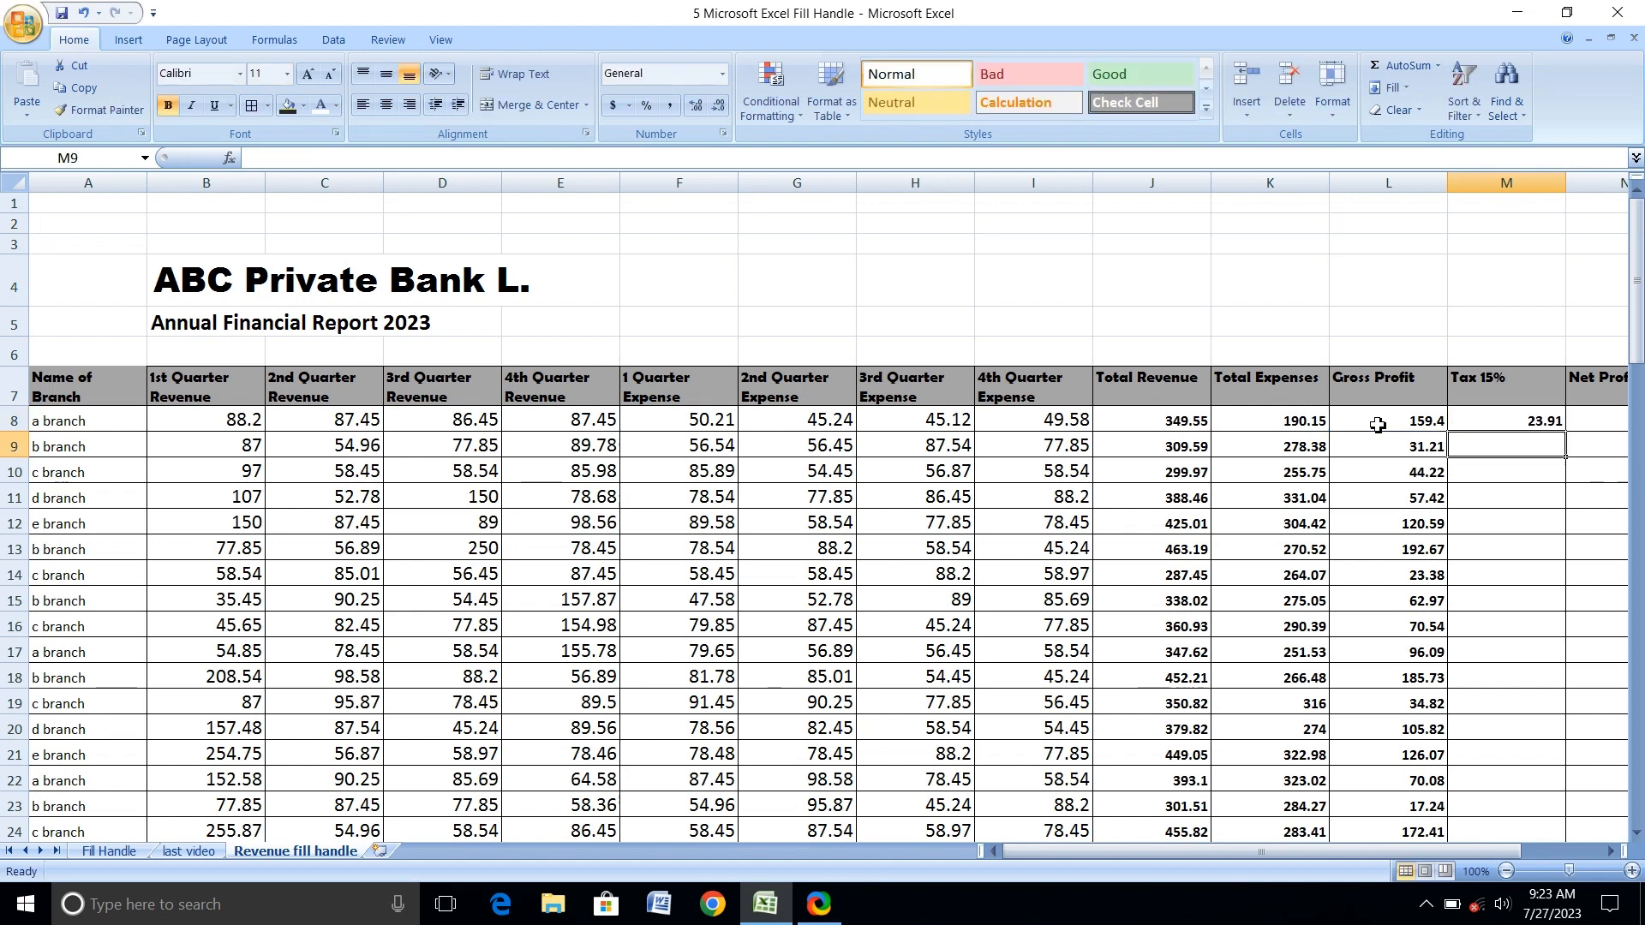
{"action": "left_click", "coordinate": [1549, 421]}
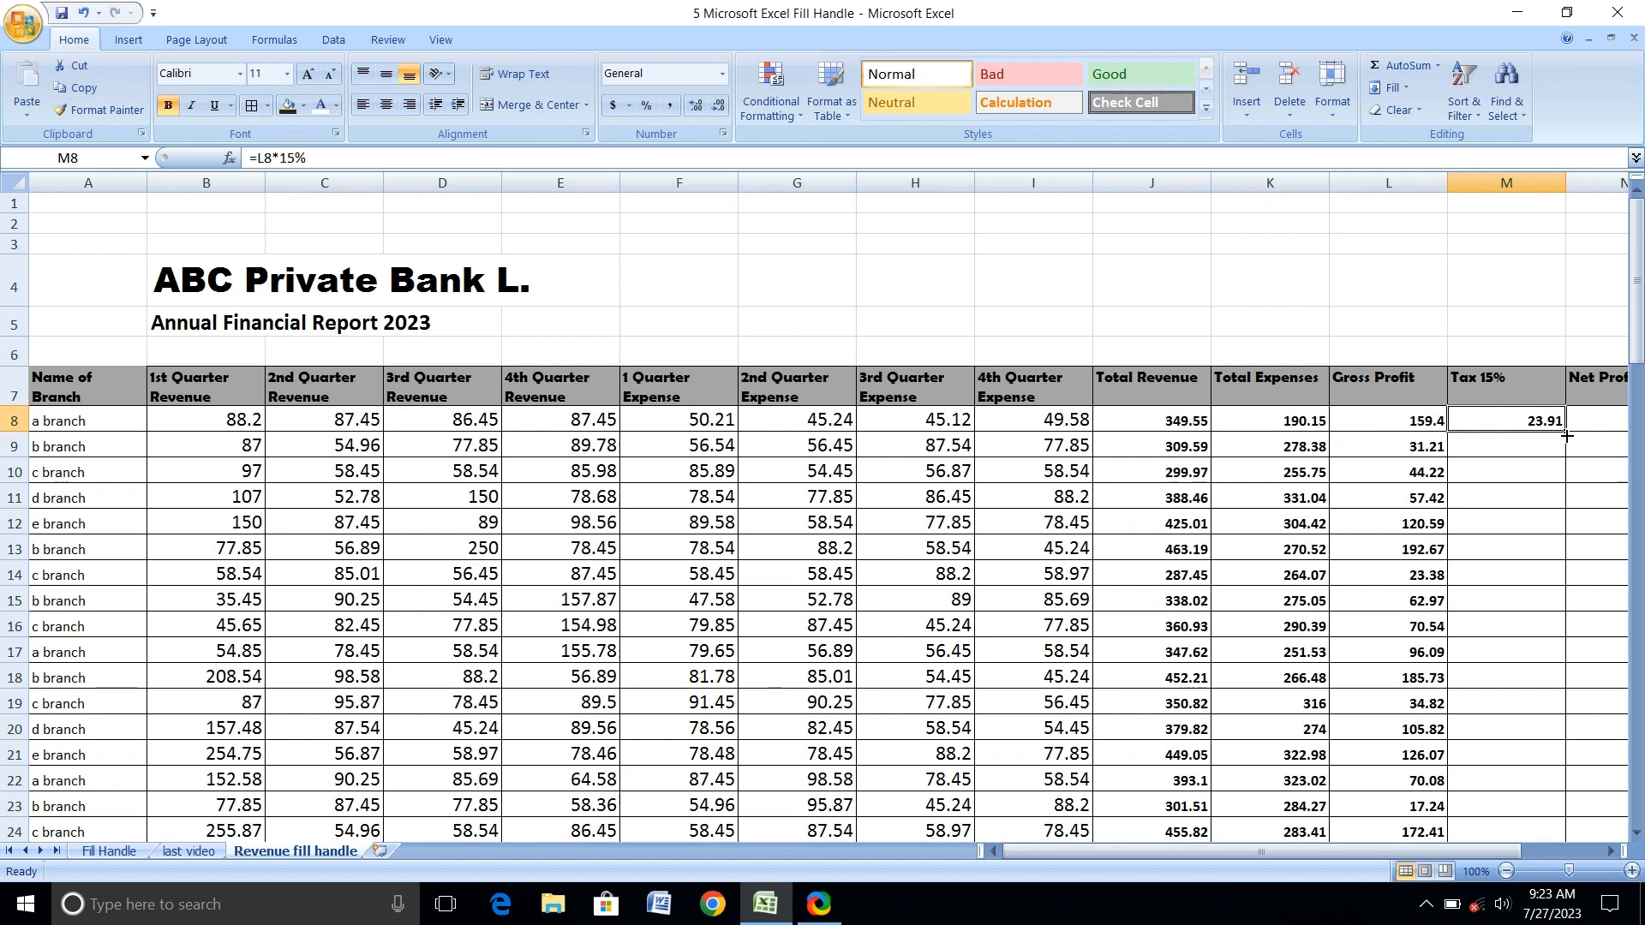
{"action": "double_click", "coordinate": [1567, 436]}
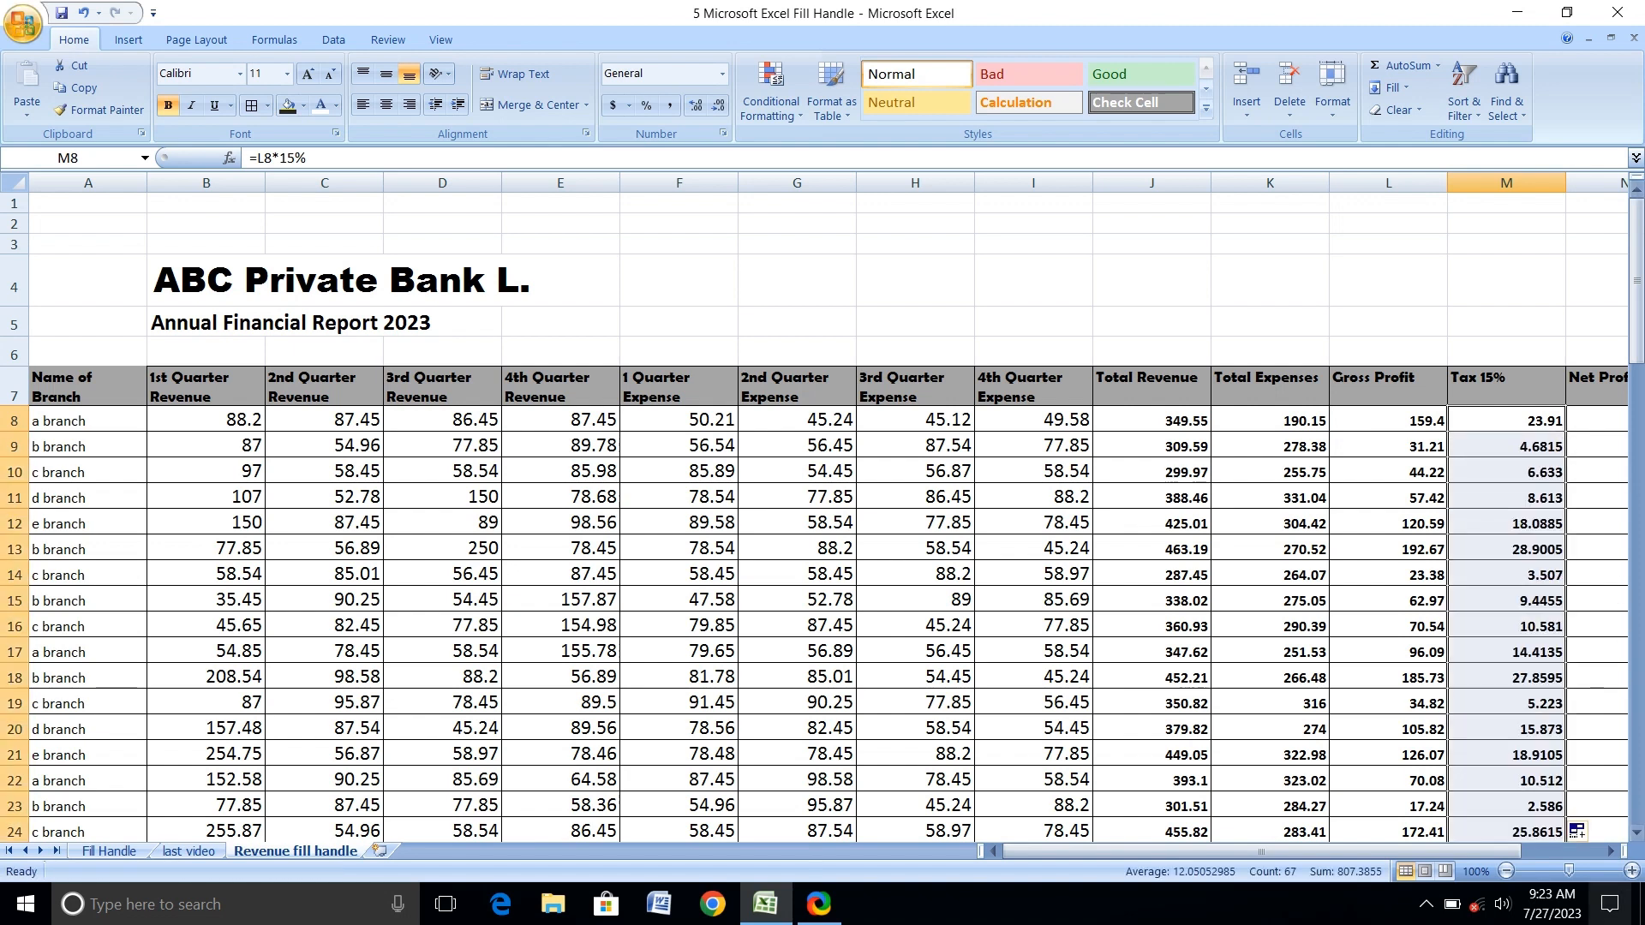
Enter =L8-M8 in N8 for Net Profit and fill it down the column for all branches with the fill handle.
{"action": "left_click", "coordinate": [1611, 851]}
{"action": "left_click", "coordinate": [1611, 851]}
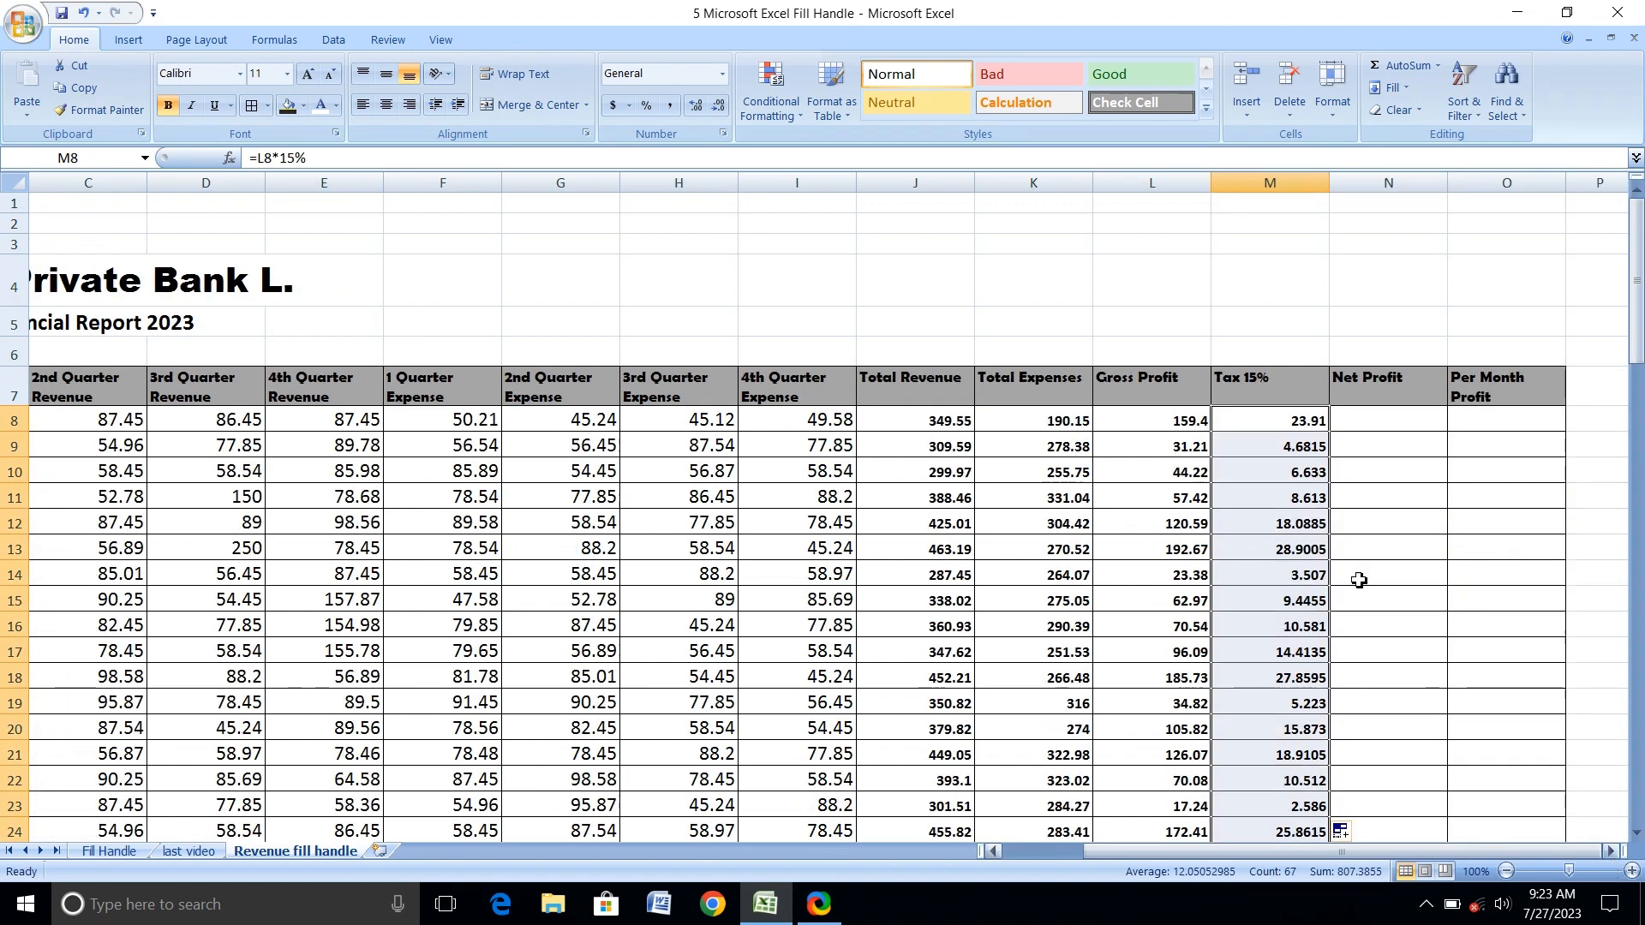
{"action": "left_click", "coordinate": [1380, 432]}
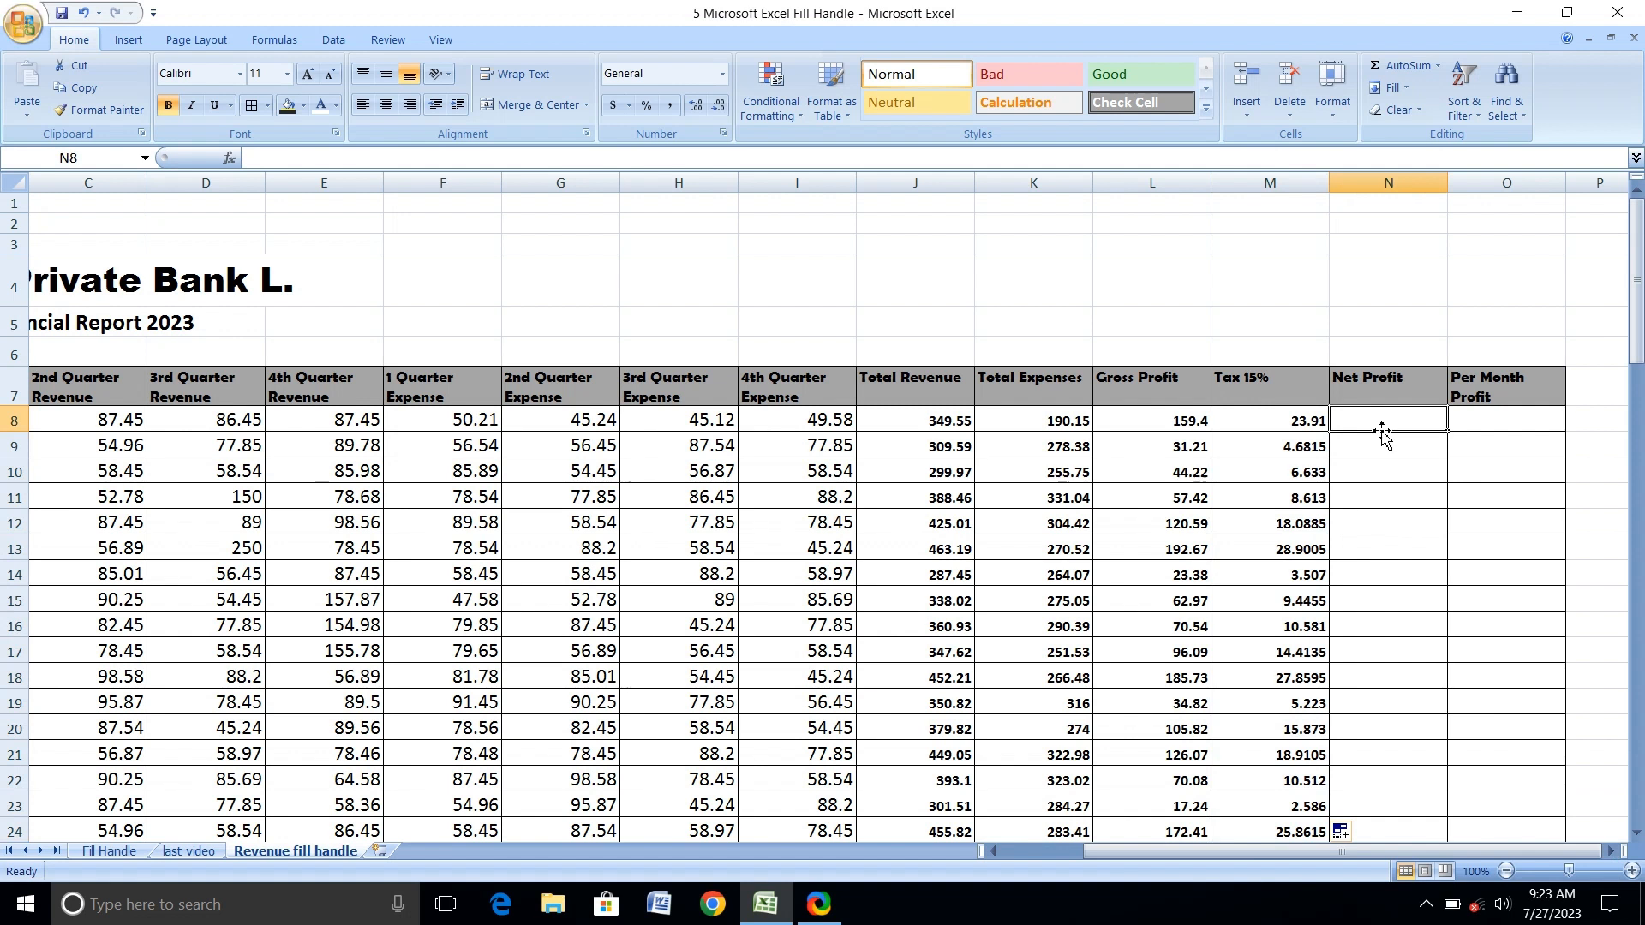
{"action": "type", "text": "="}
{"action": "left_click", "coordinate": [1193, 424]}
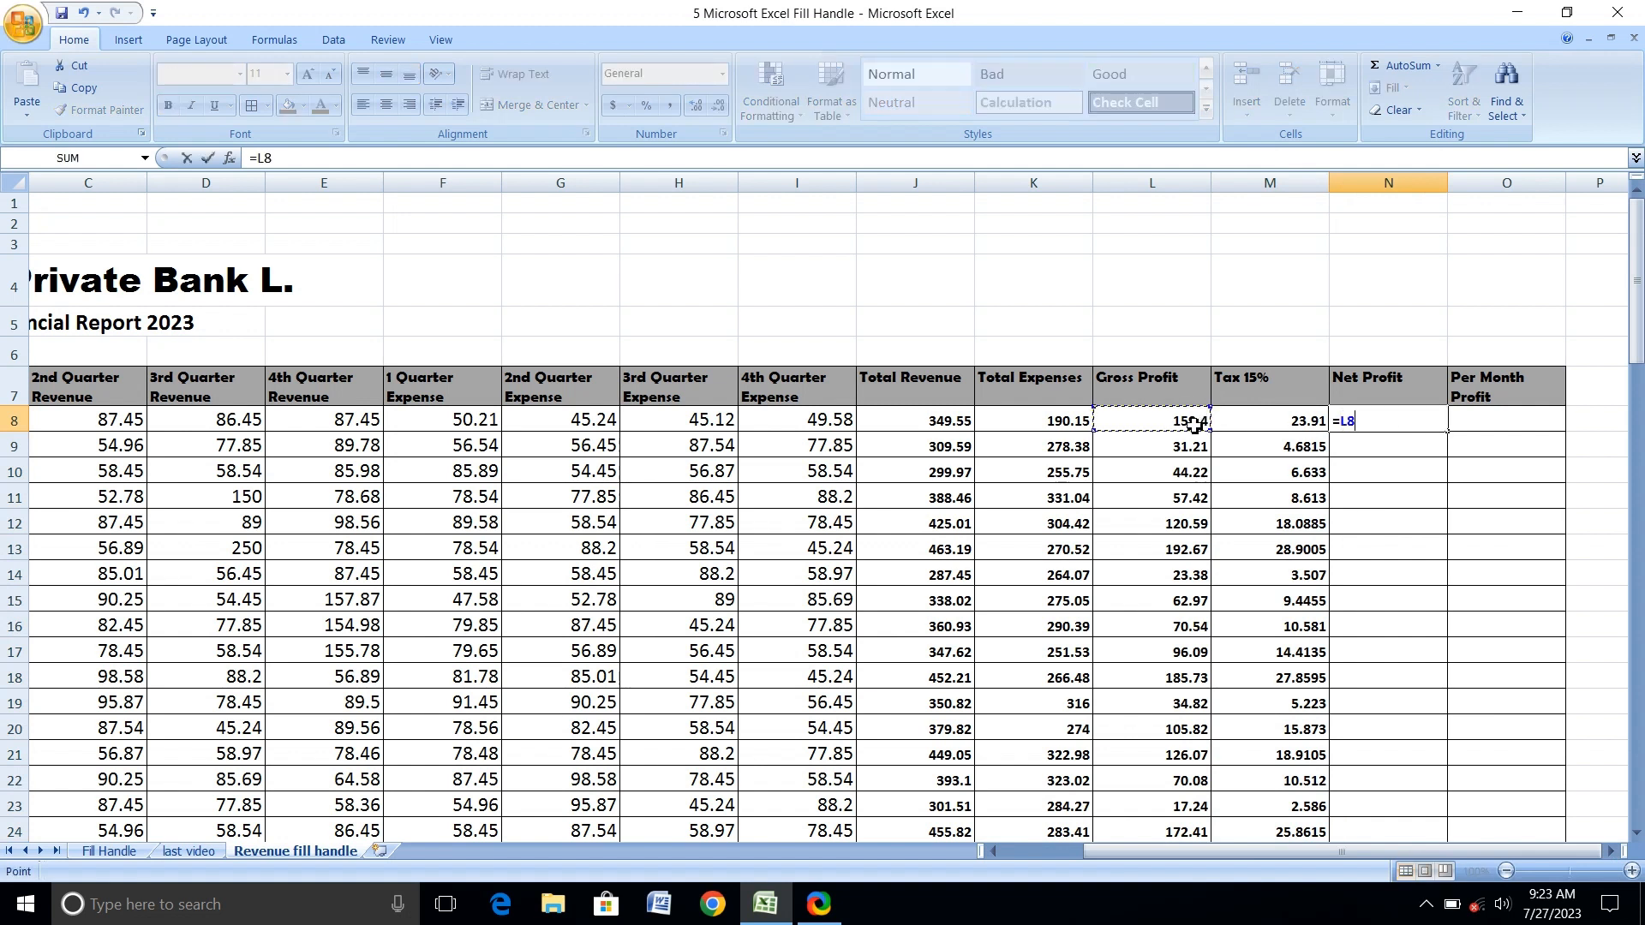
{"action": "type", "text": "-"}
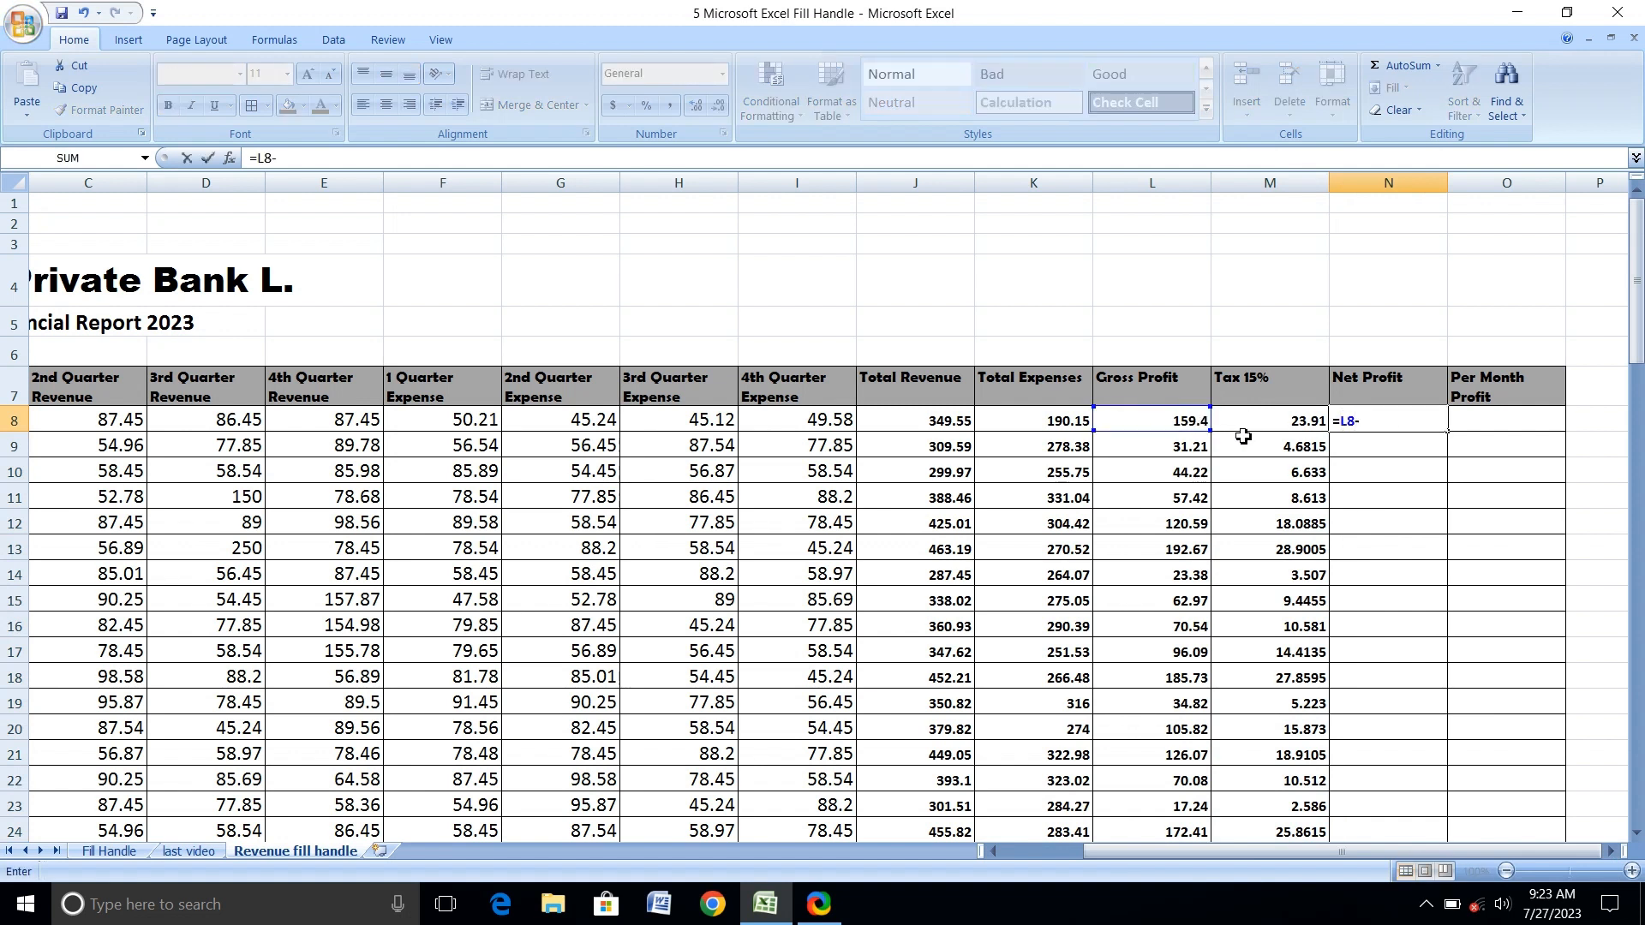
{"action": "left_click", "coordinate": [1242, 421]}
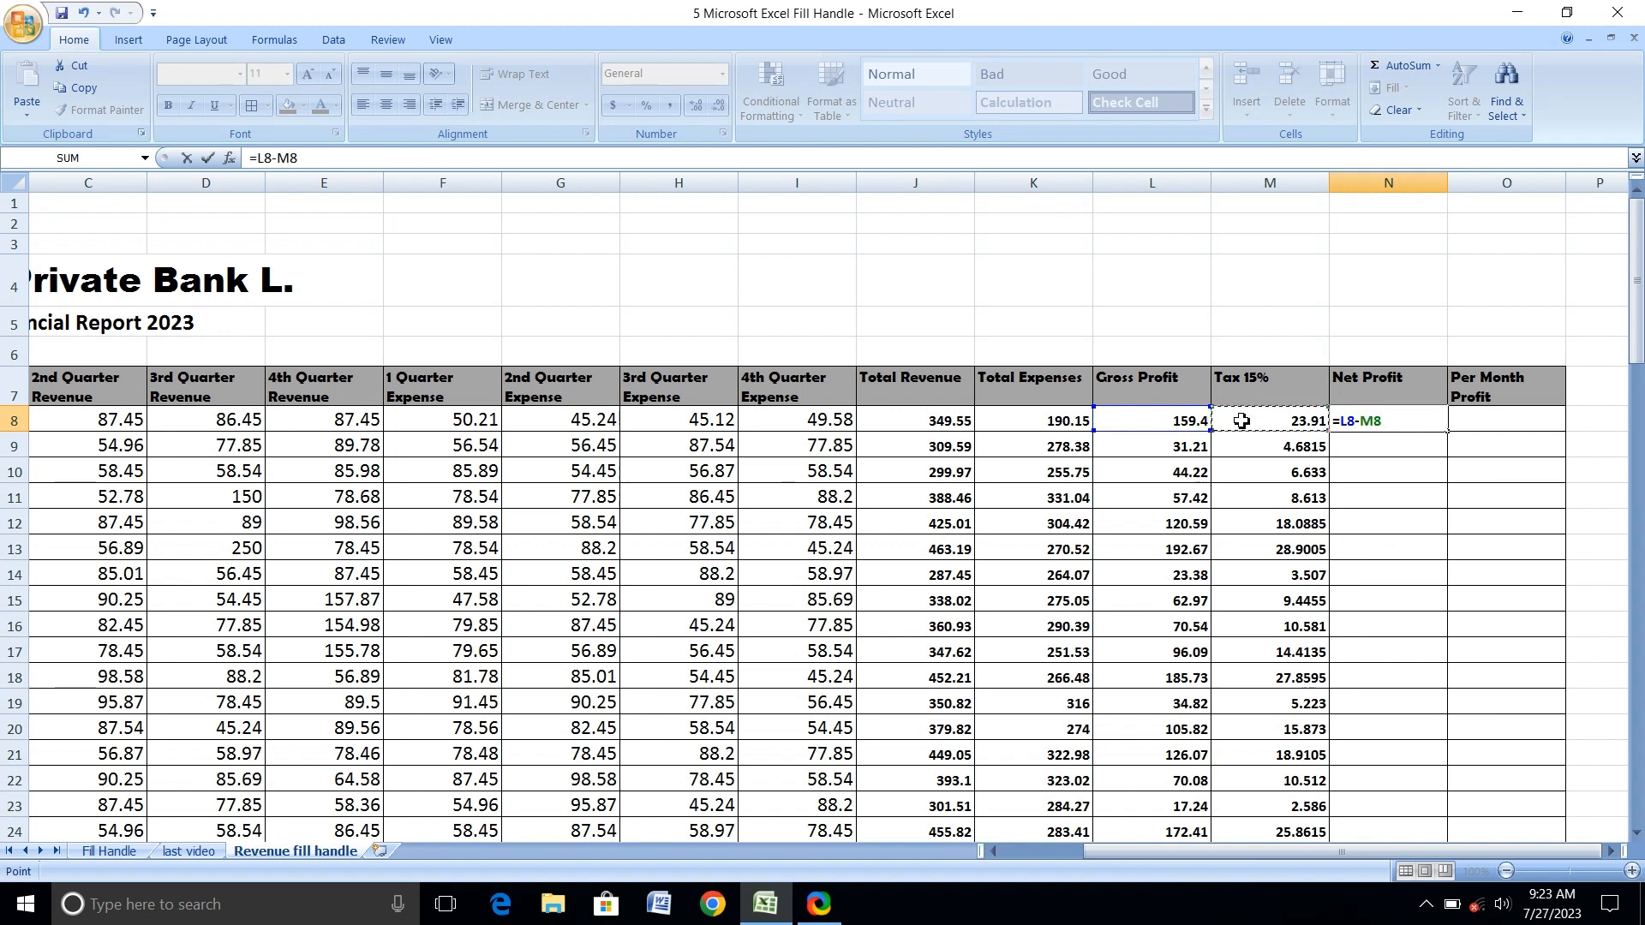
{"action": "key", "text": "Return"}
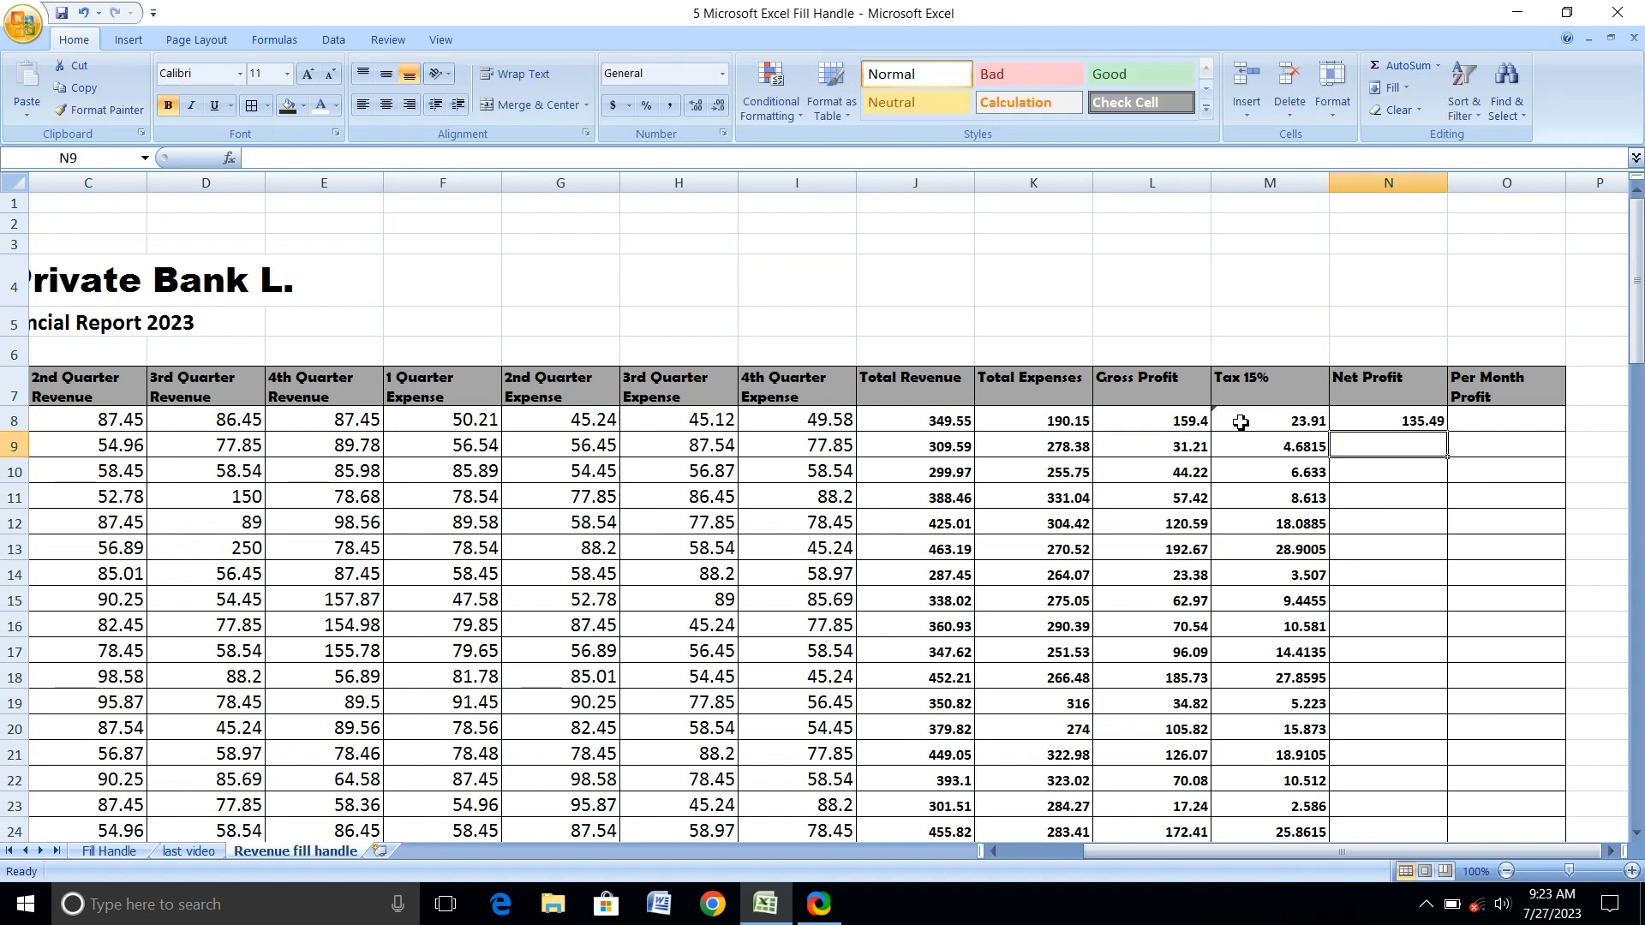
{"action": "left_click", "coordinate": [1418, 425]}
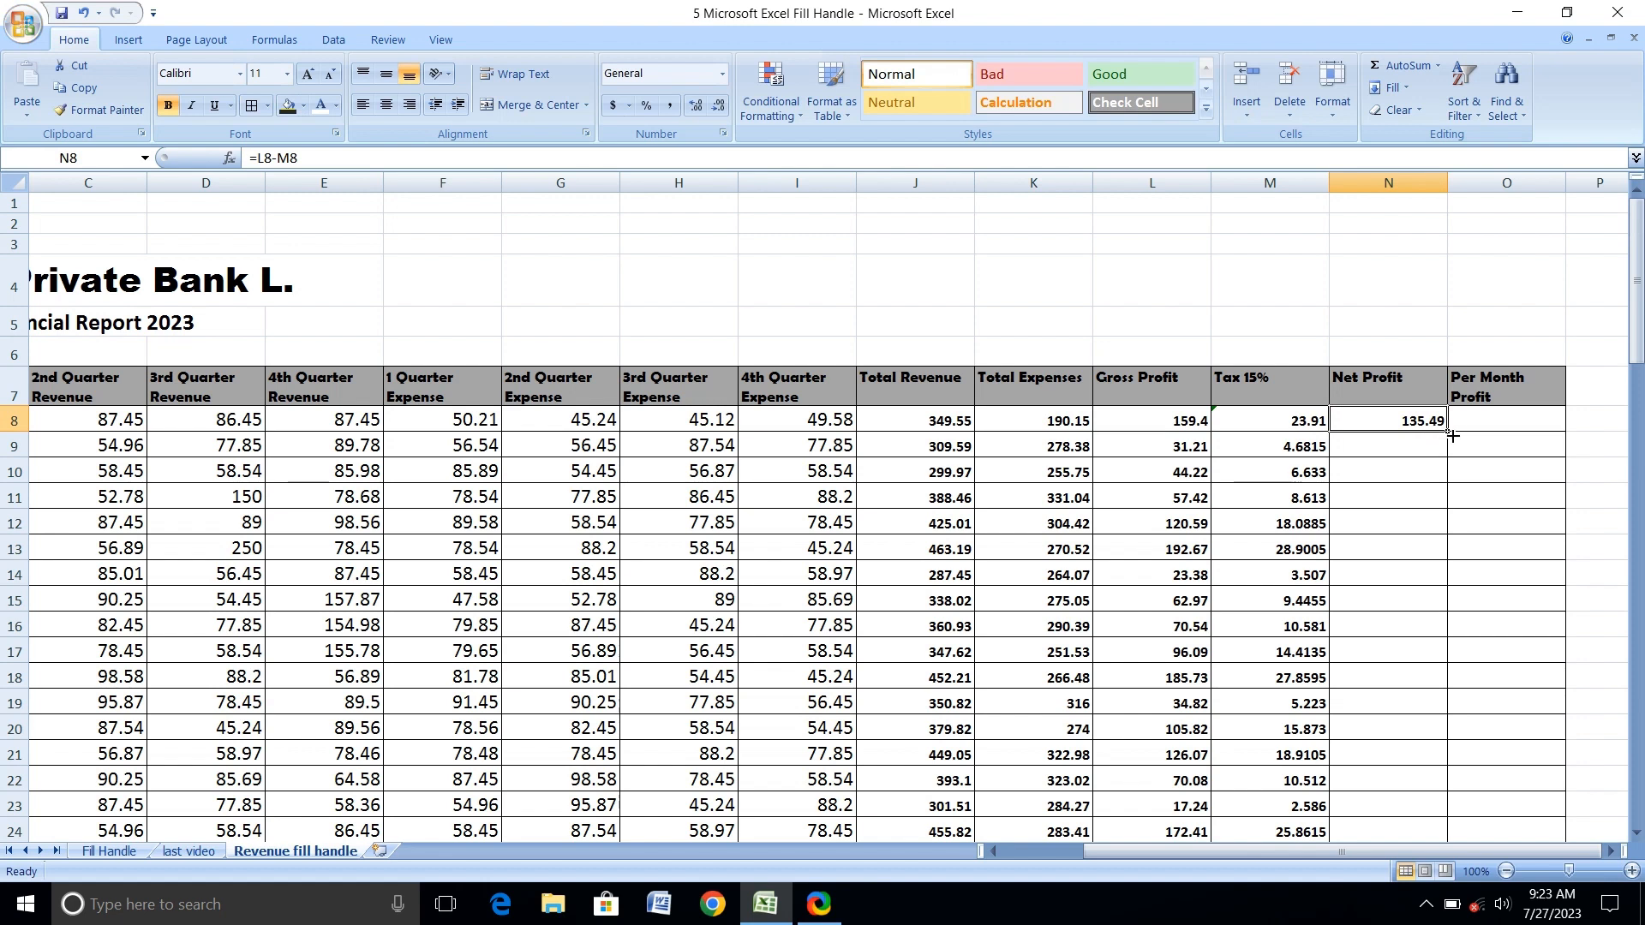
{"action": "double_click", "coordinate": [1452, 436]}
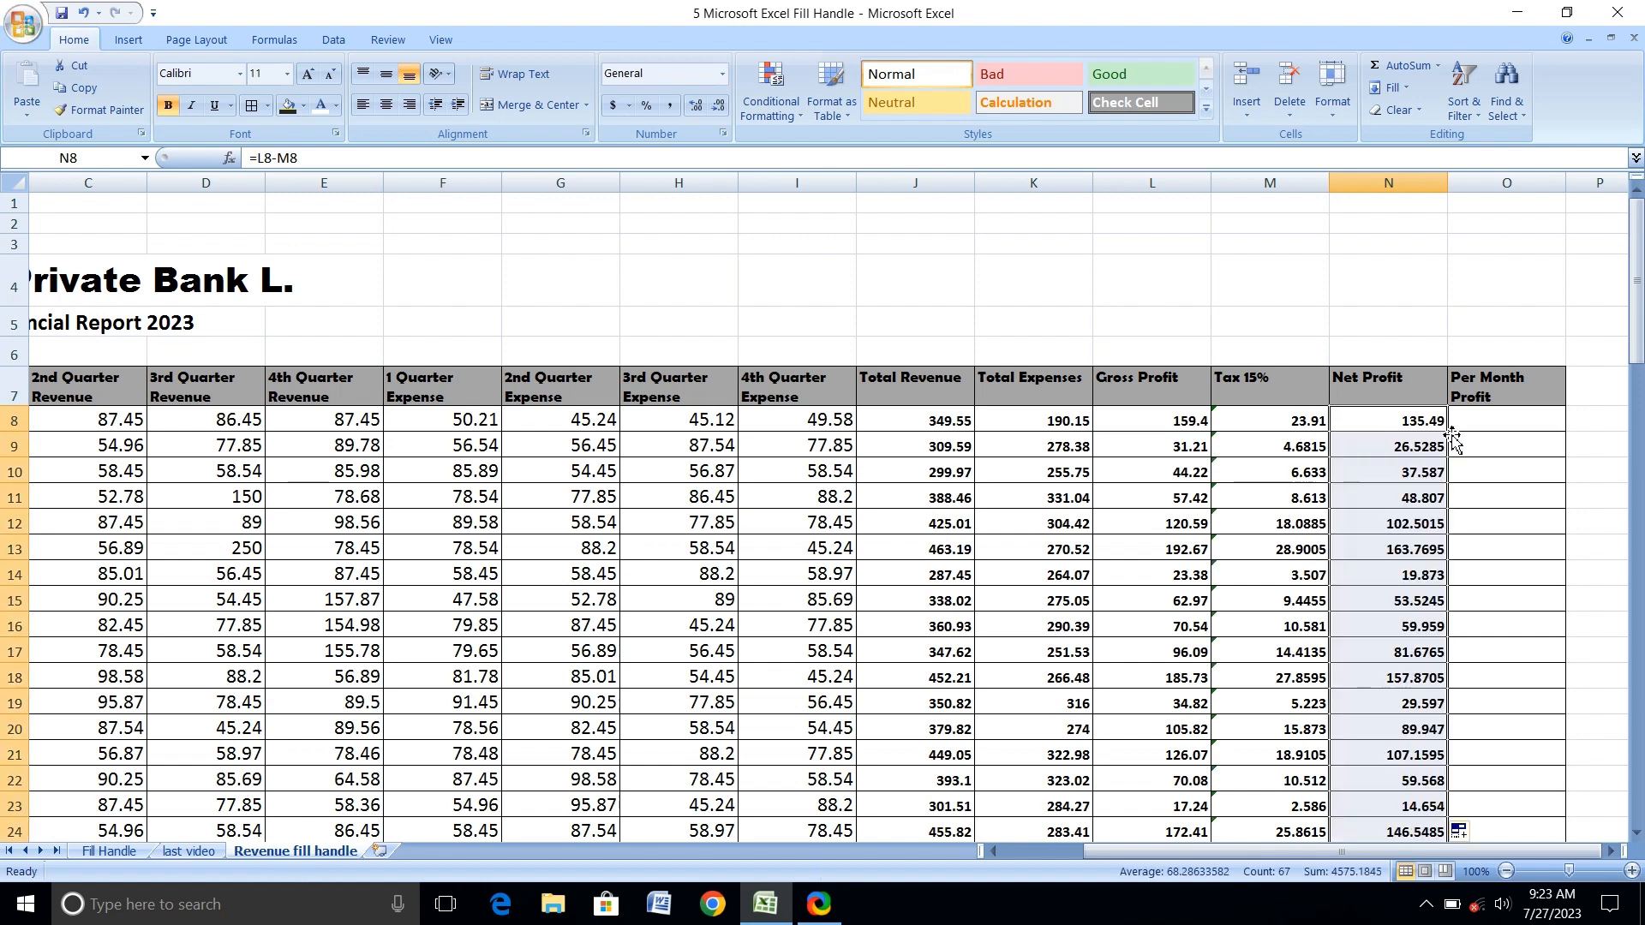
Enter =N8/12 in O8 for Per Month Profit and fill it down the column for all branches with the fill handle.
{"action": "left_click", "coordinate": [1513, 431]}
{"action": "type", "text": "="}
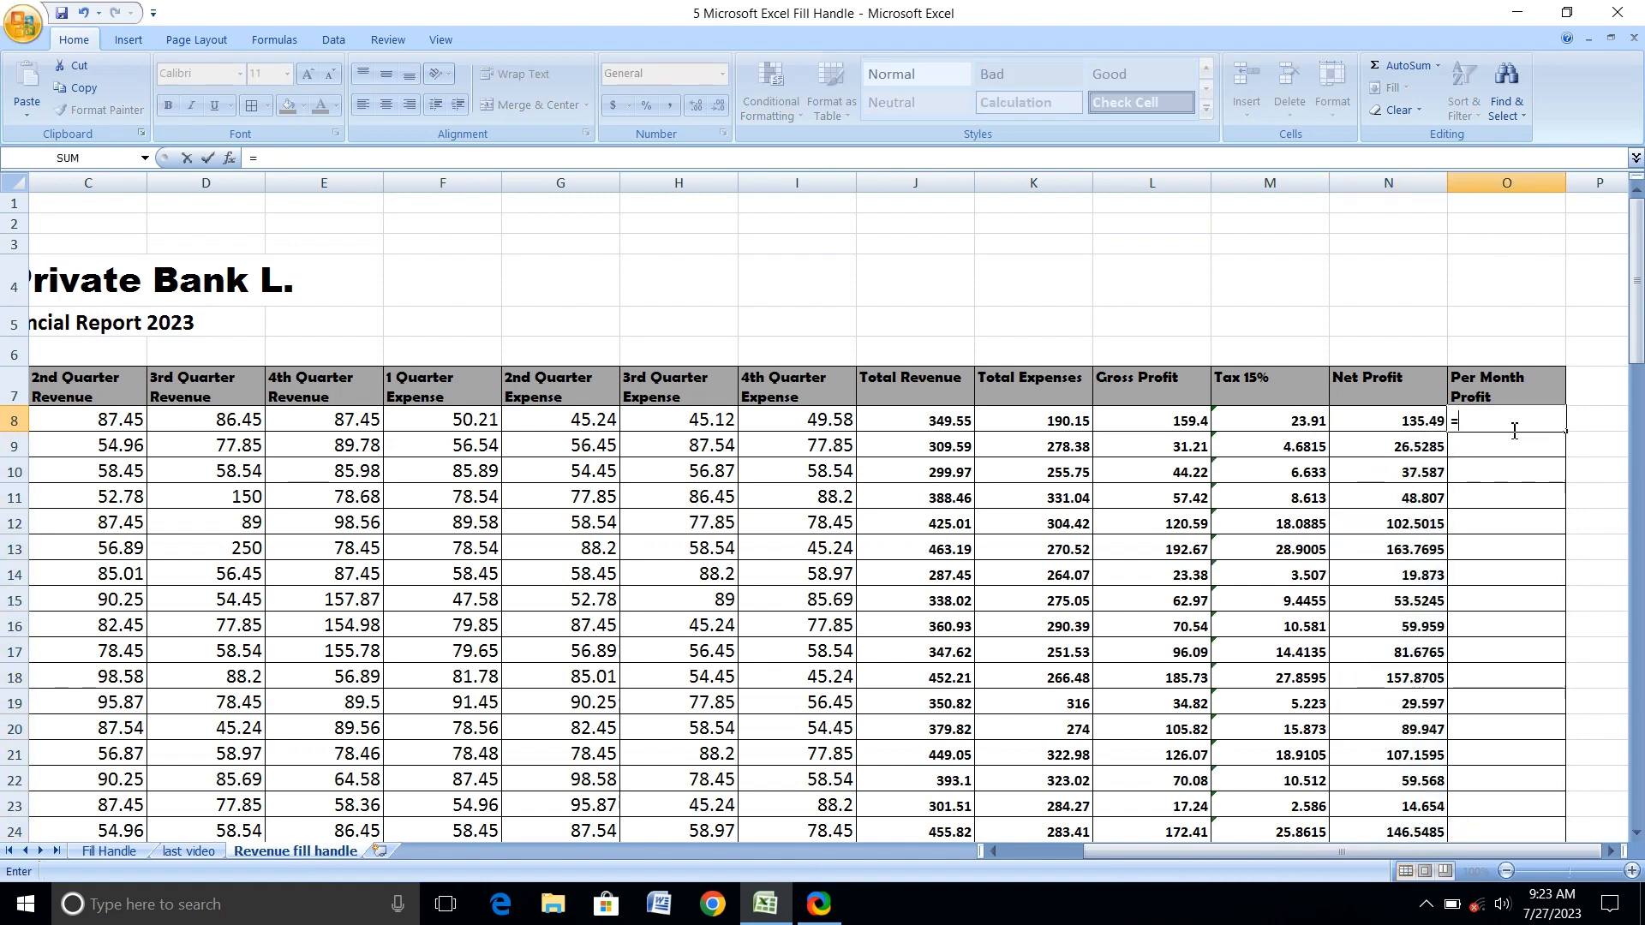
{"action": "left_click", "coordinate": [1367, 422]}
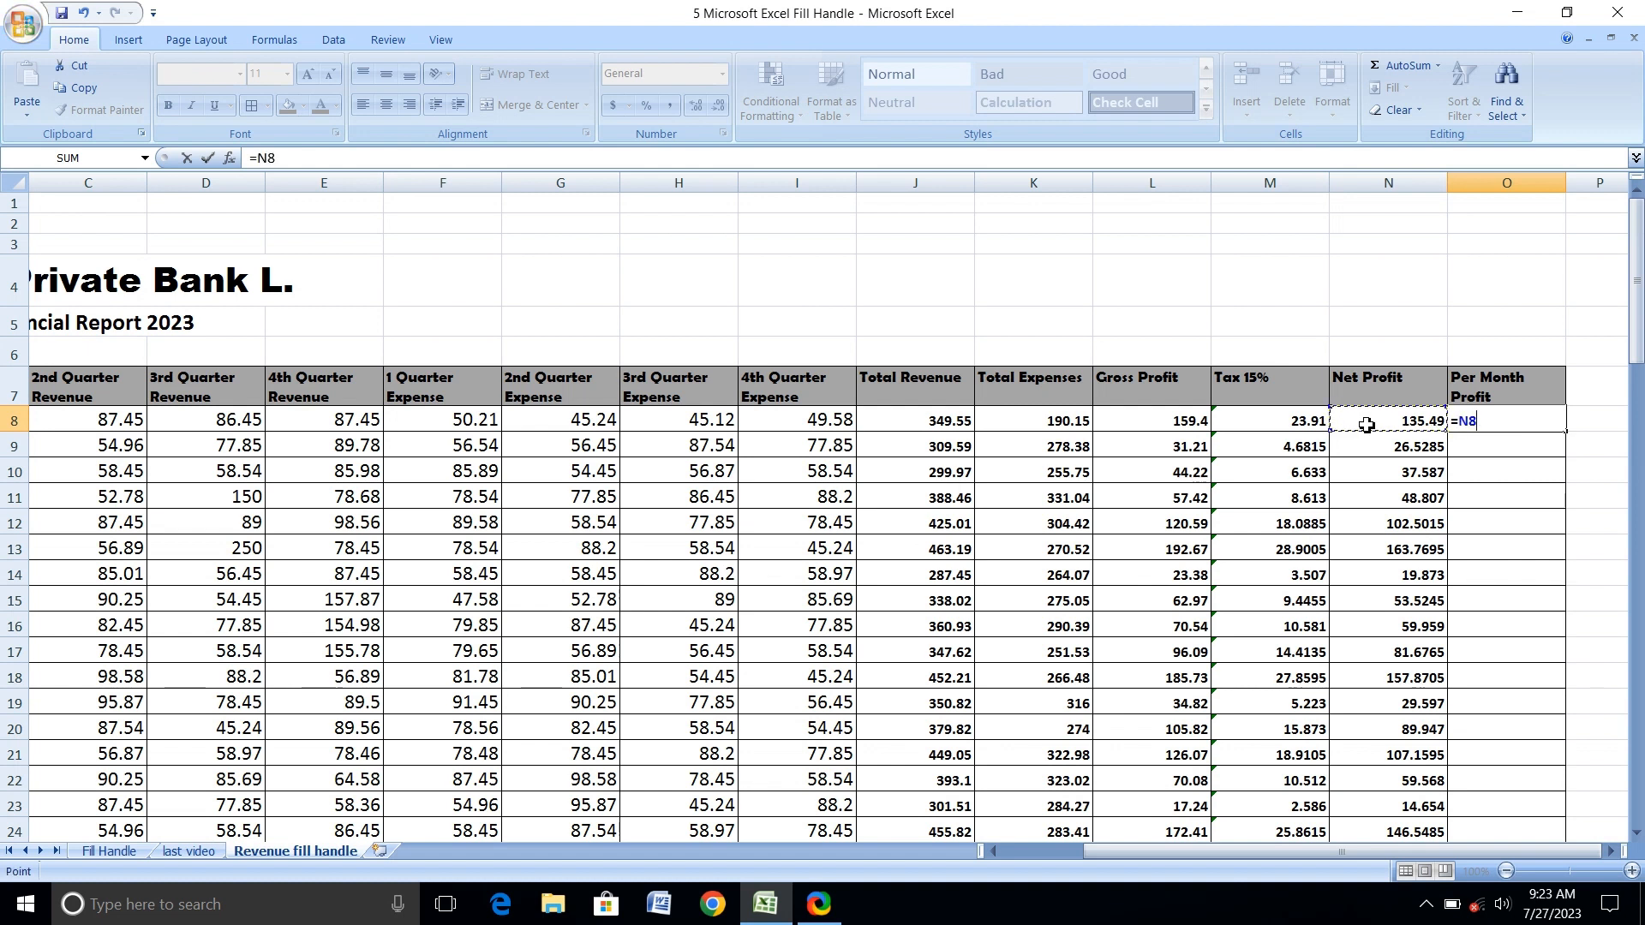
{"action": "type", "text": "/12"}
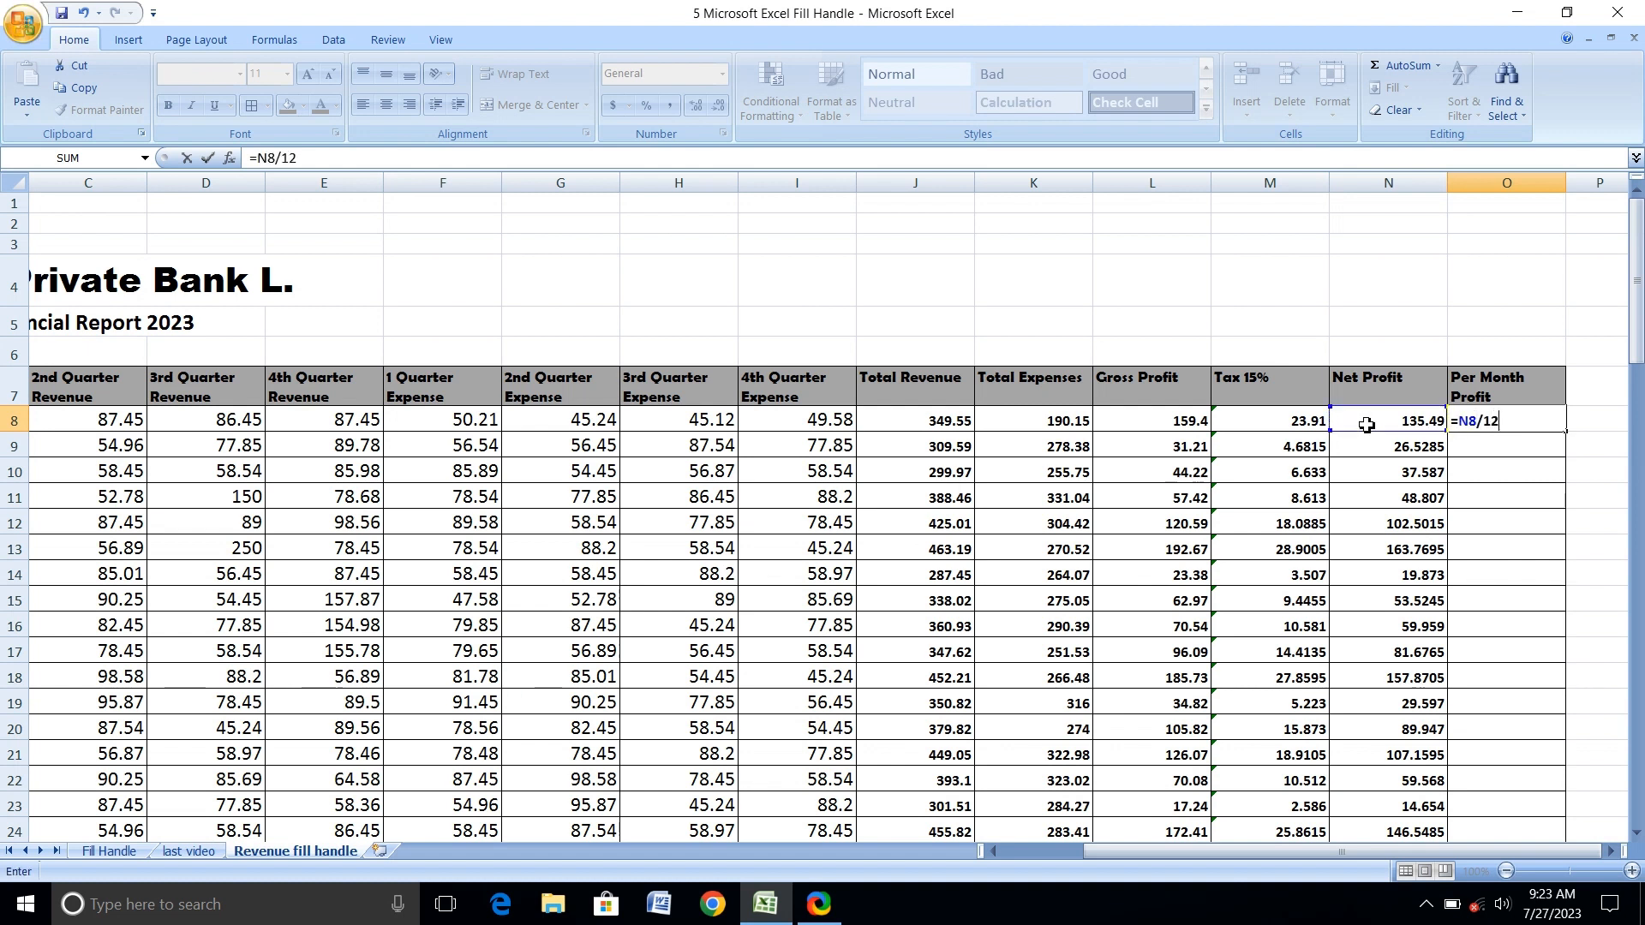
{"action": "key", "text": "Return"}
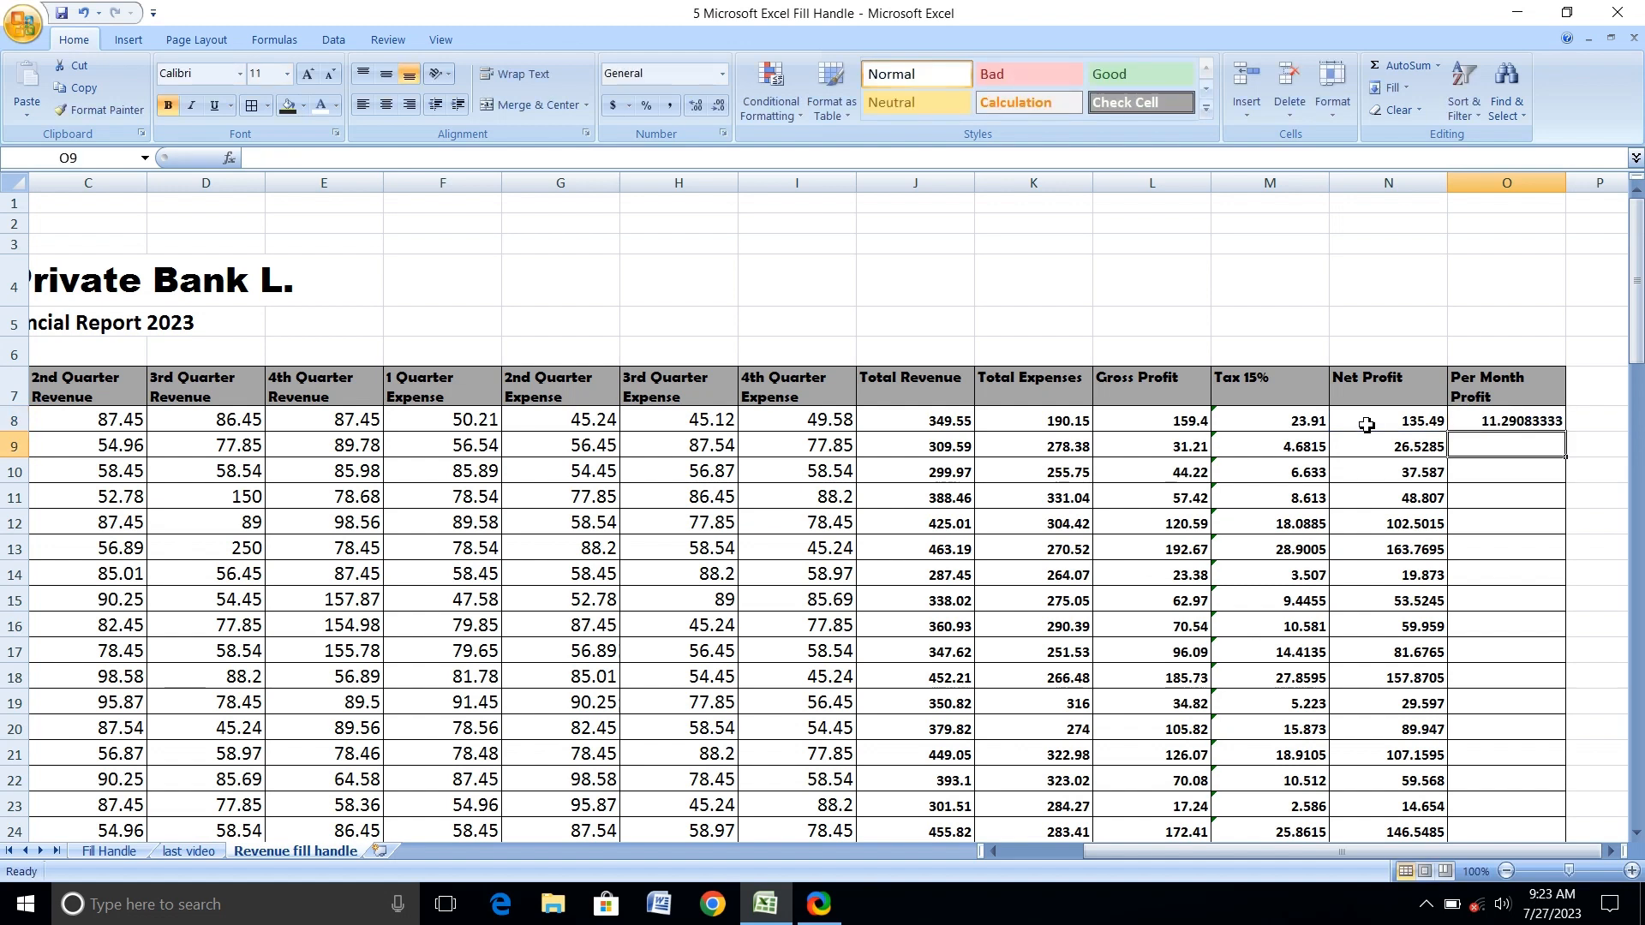
{"action": "left_click", "coordinate": [1555, 422]}
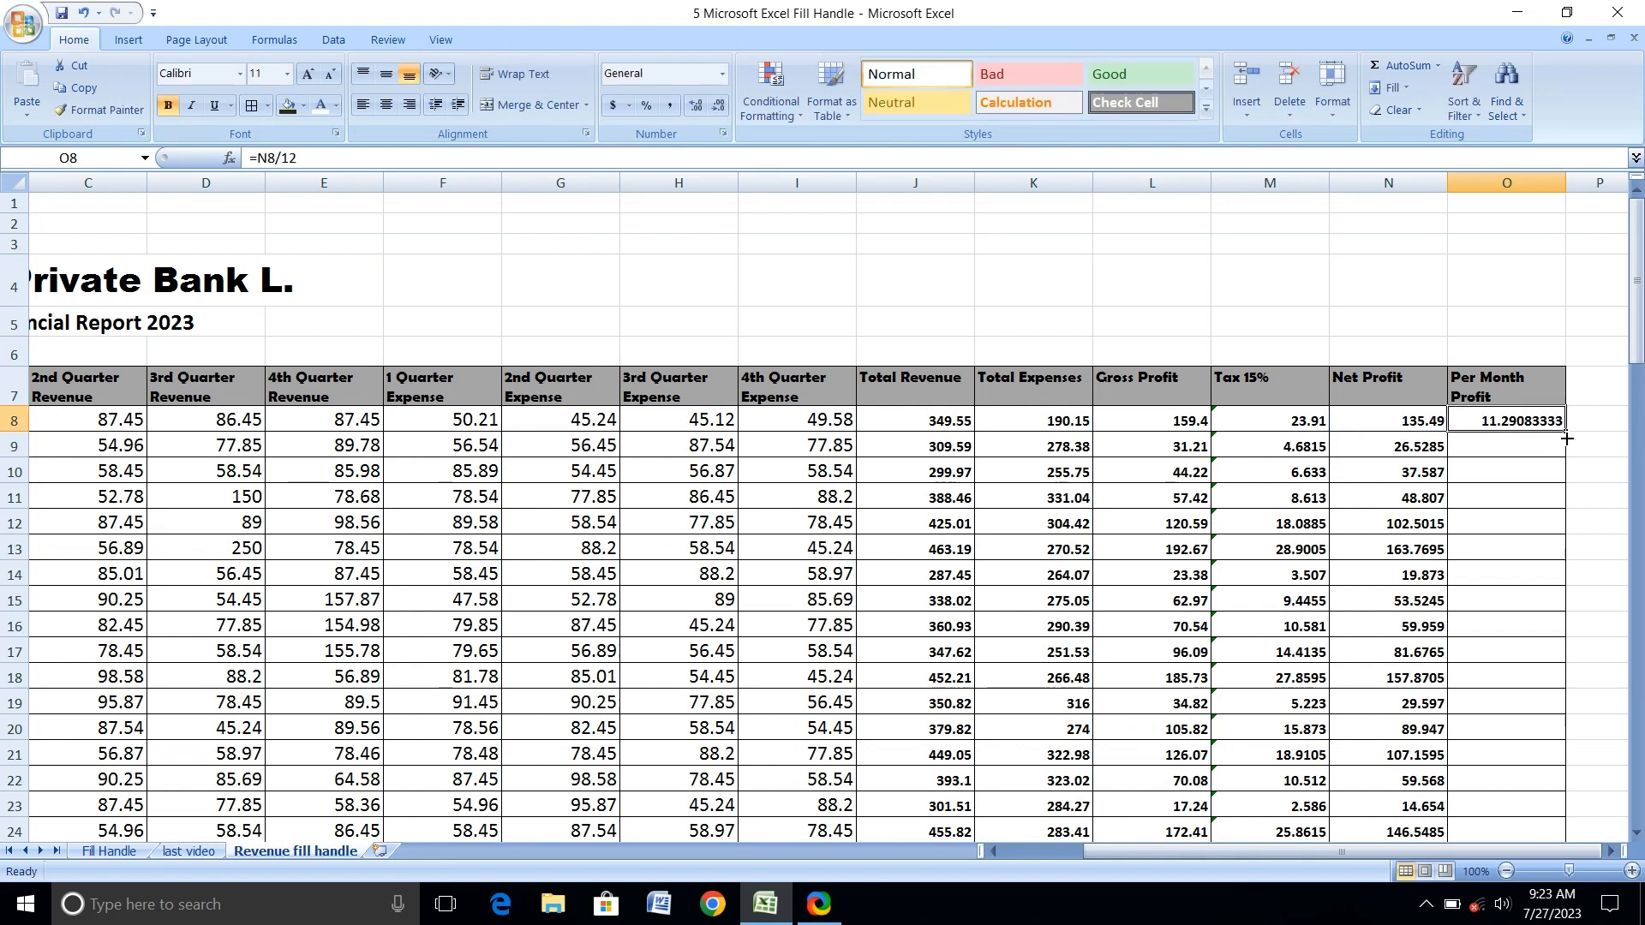
{"action": "double_click", "coordinate": [1566, 437]}
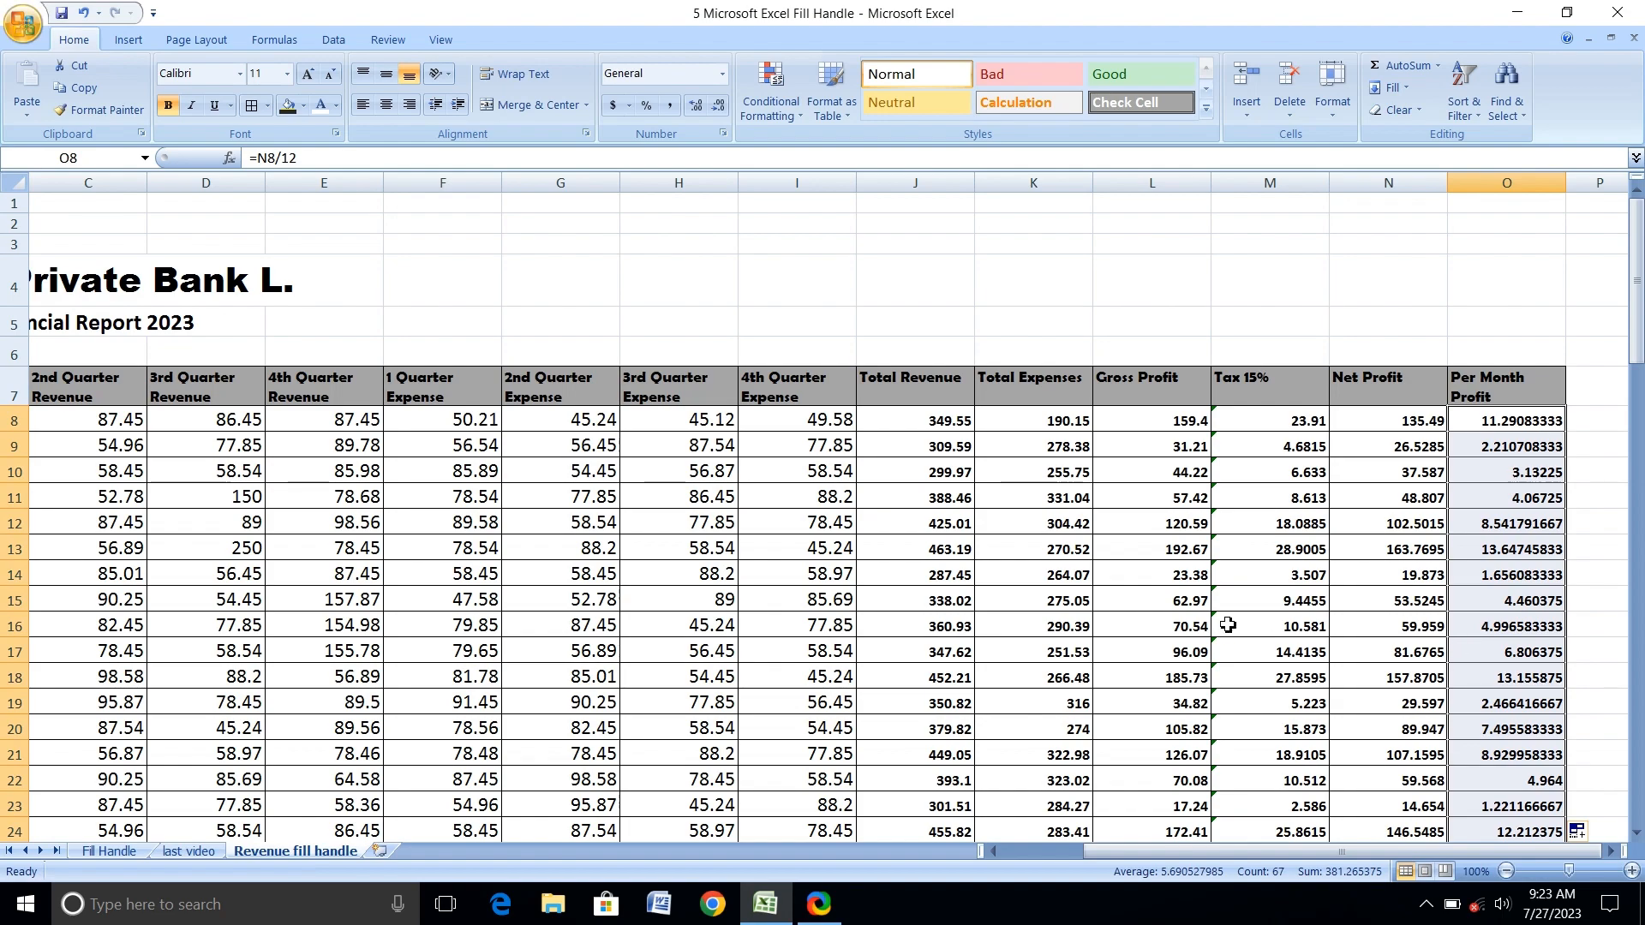
Try to total the 2nd Quarter Revenue column in C75 with the formula =C8:C74, and clear the cell.
{"action": "scroll", "coordinate": [1200, 599], "scroll_direction": "down", "scroll_amount": 20}
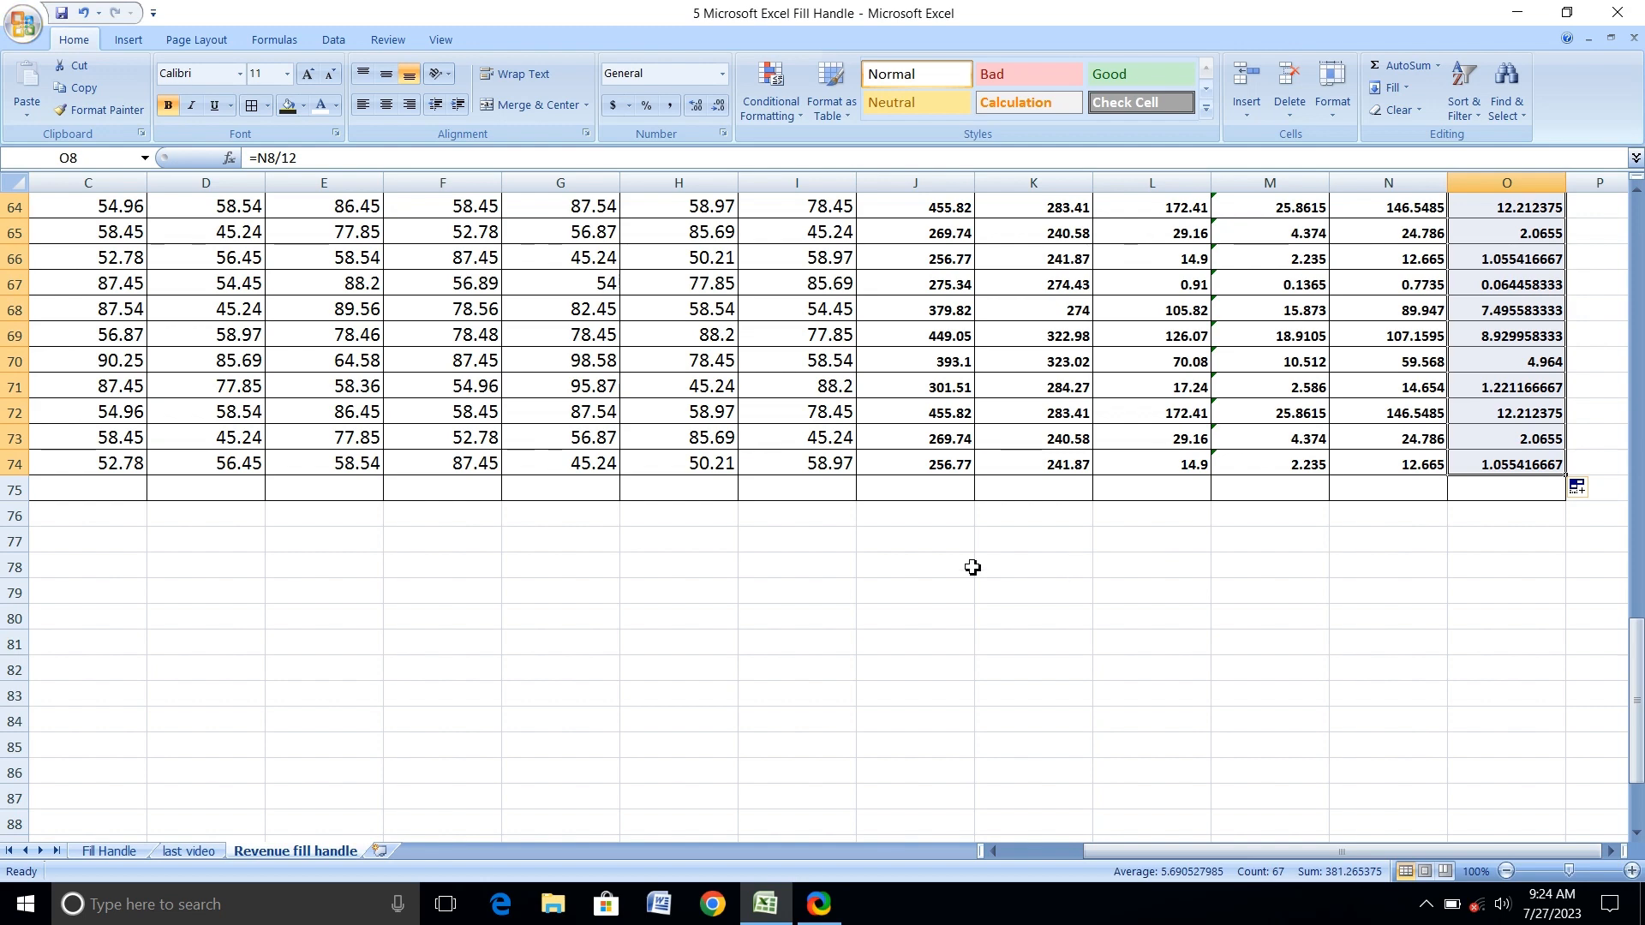
{"action": "scroll", "coordinate": [973, 567], "scroll_direction": "up", "scroll_amount": 3}
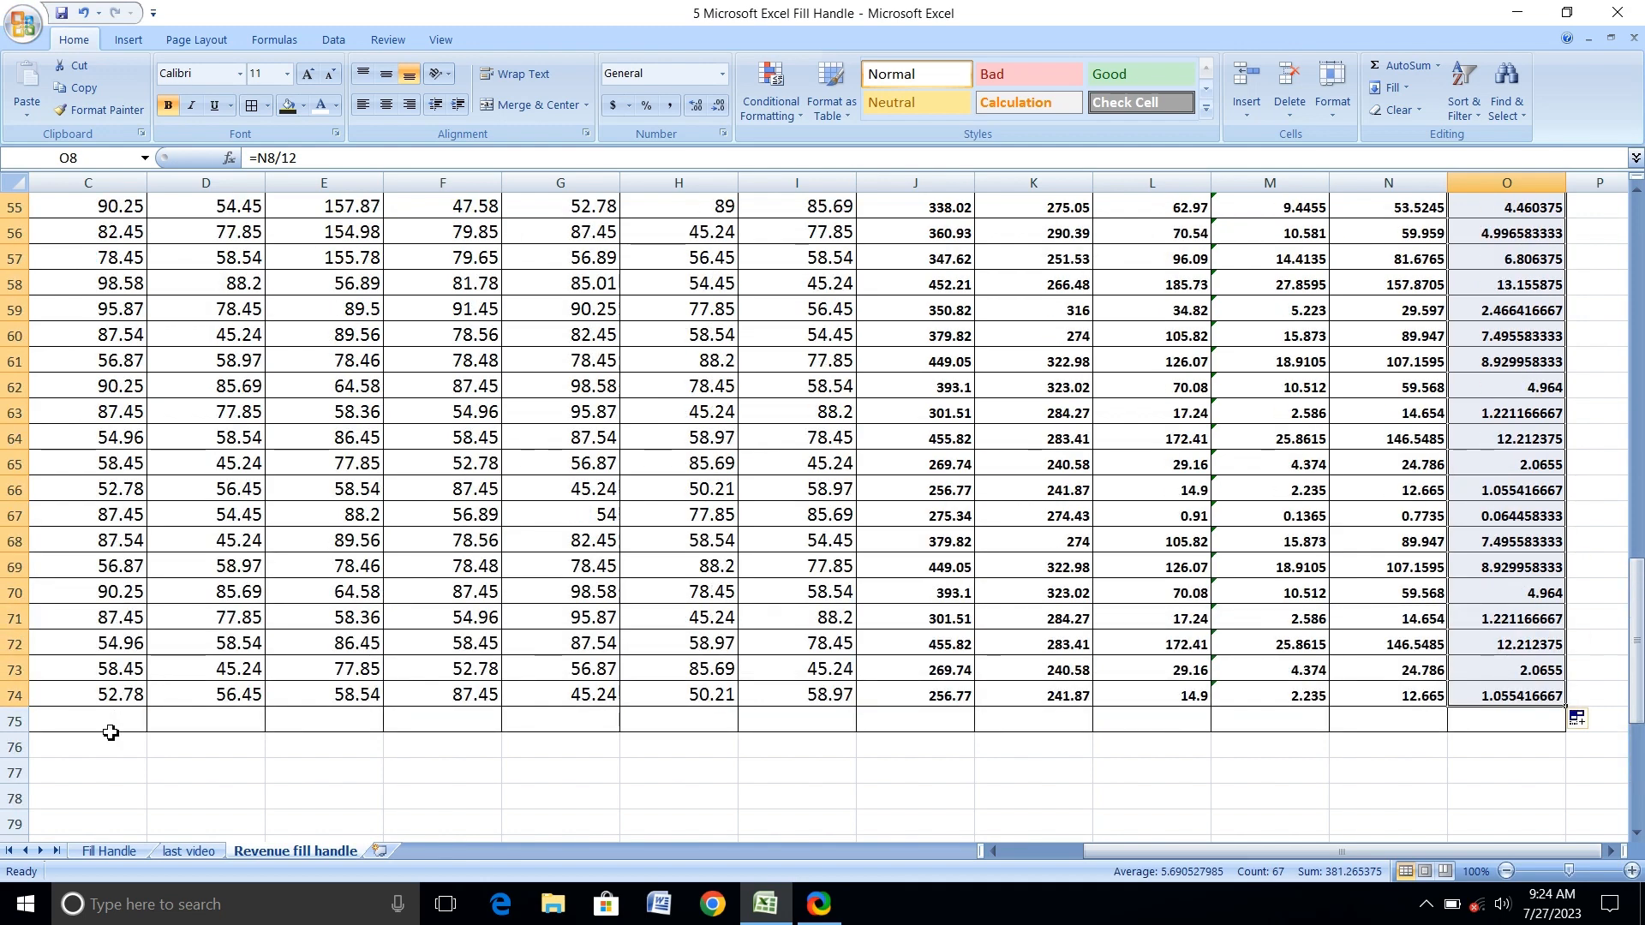
{"action": "left_click", "coordinate": [116, 719]}
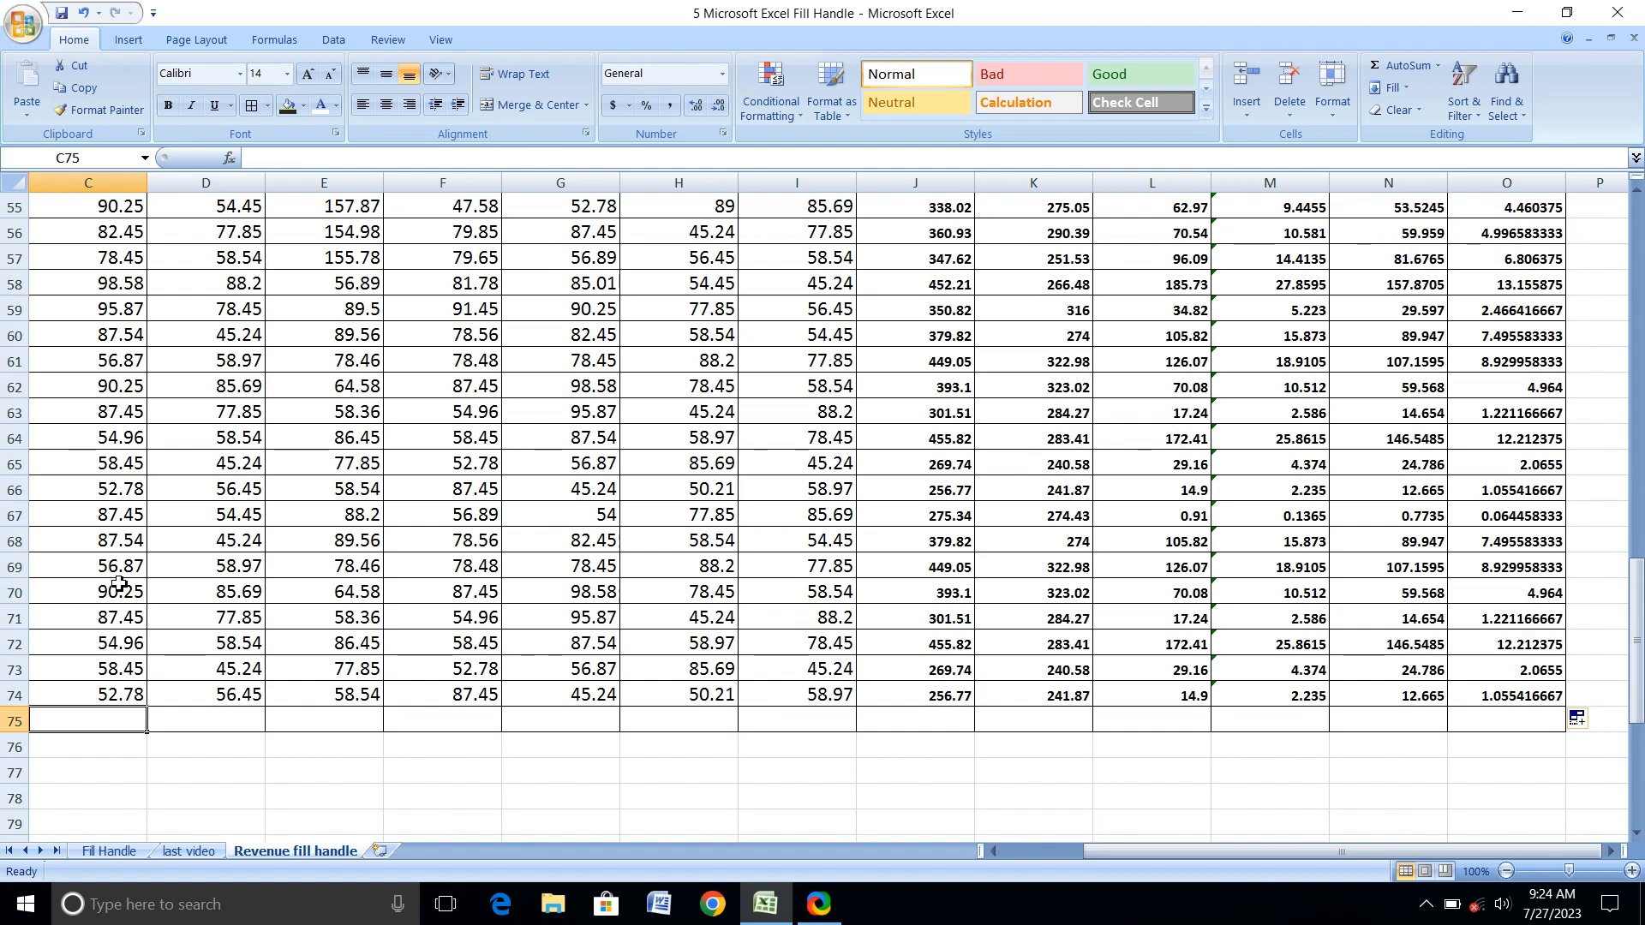
{"action": "scroll", "coordinate": [119, 583], "scroll_direction": "up", "scroll_amount": 5}
{"action": "scroll", "coordinate": [119, 584], "scroll_direction": "down", "scroll_amount": 6}
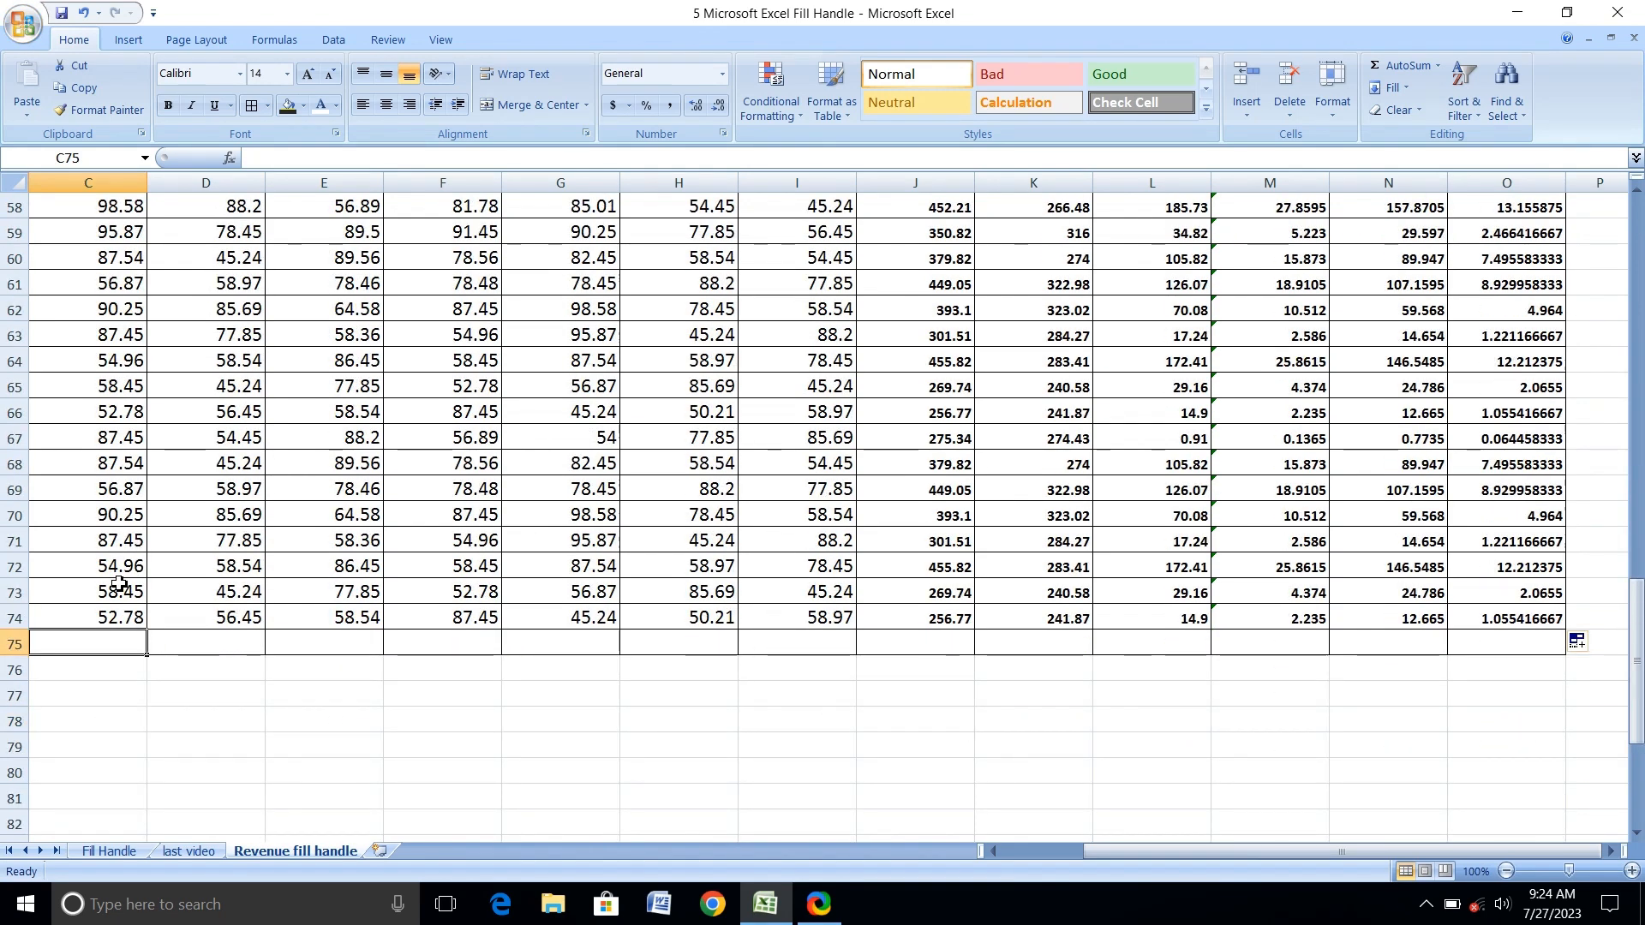
{"action": "type", "text": "="}
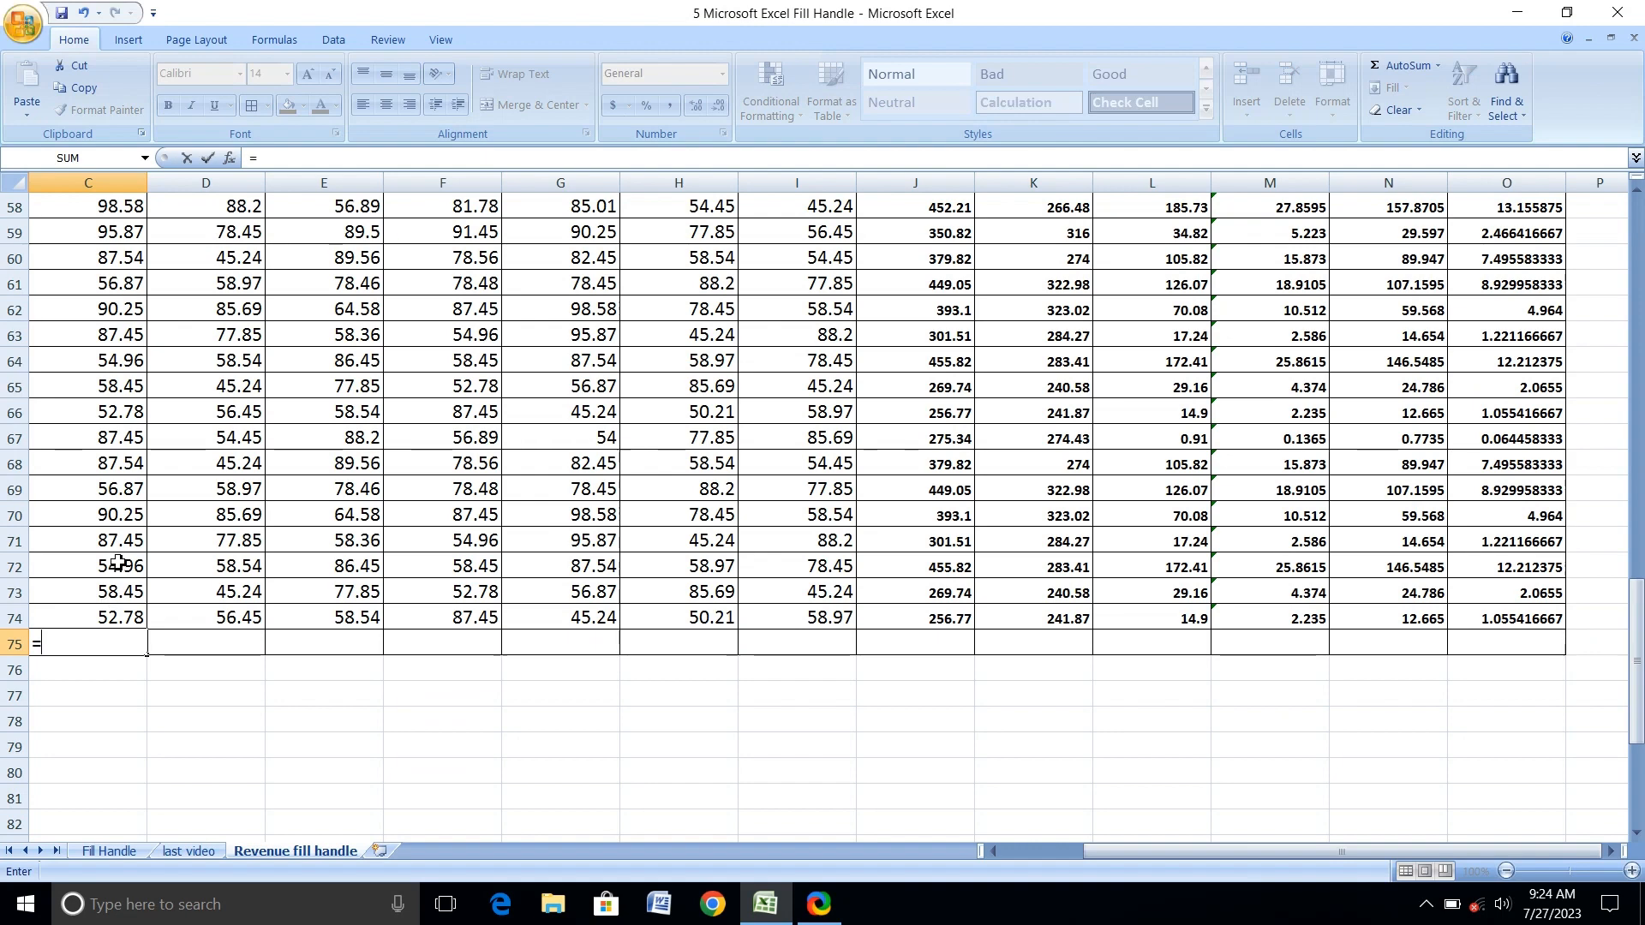
{"action": "scroll", "coordinate": [113, 468], "scroll_direction": "up", "scroll_amount": 4}
{"action": "scroll", "coordinate": [112, 469], "scroll_direction": "up", "scroll_amount": 15}
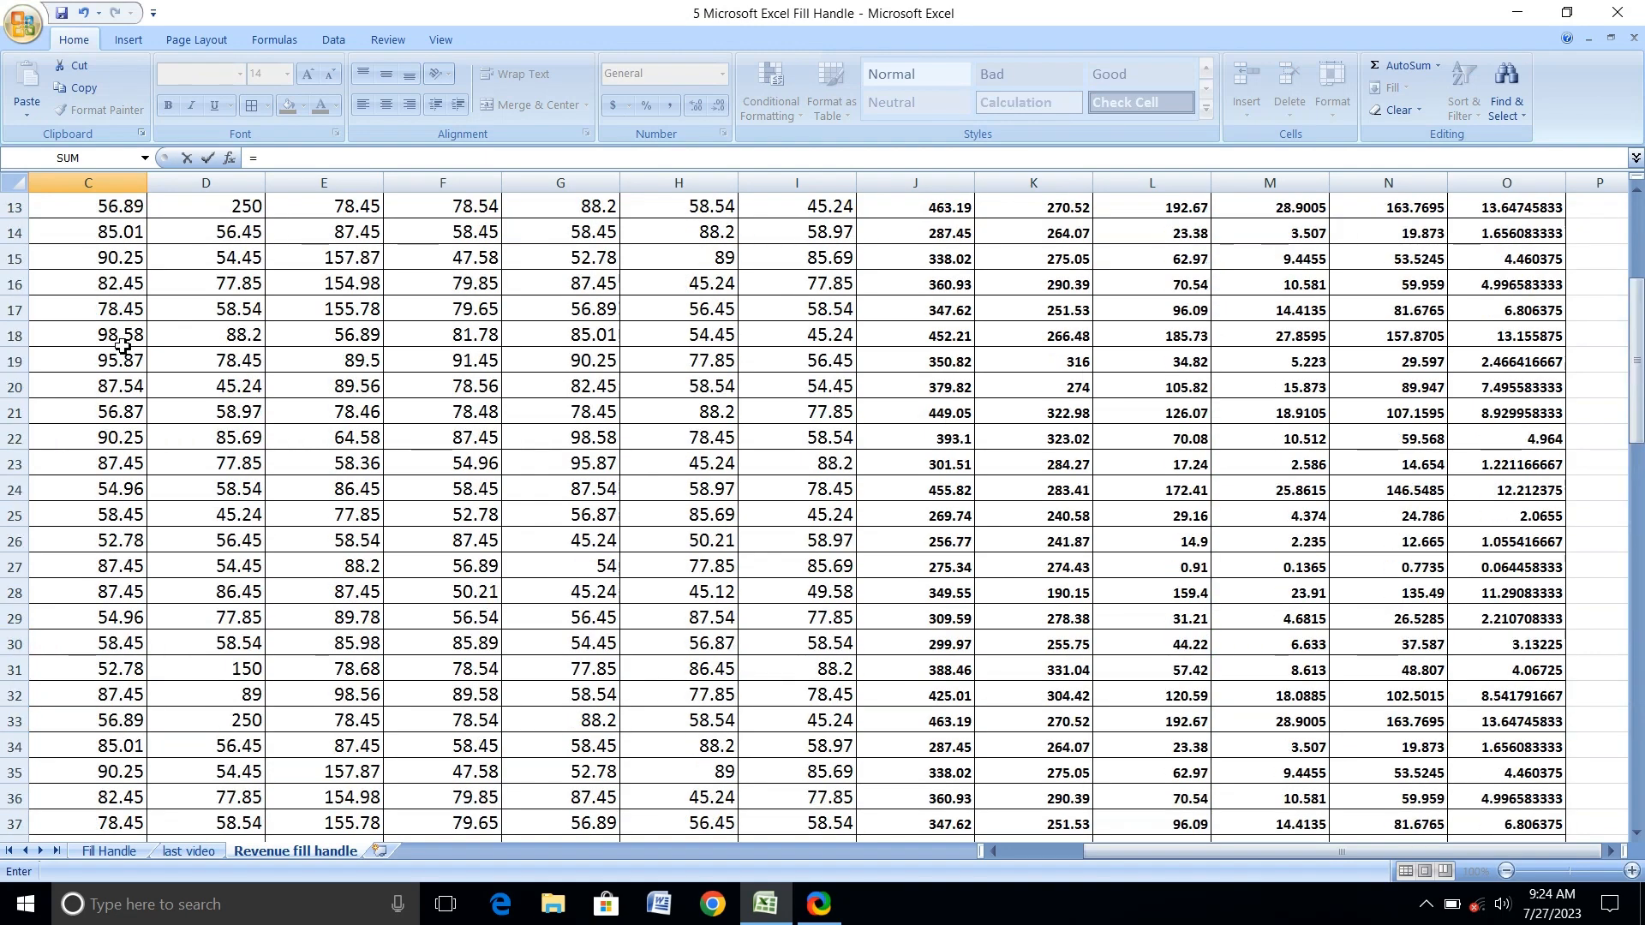
{"action": "left_click", "coordinate": [108, 421]}
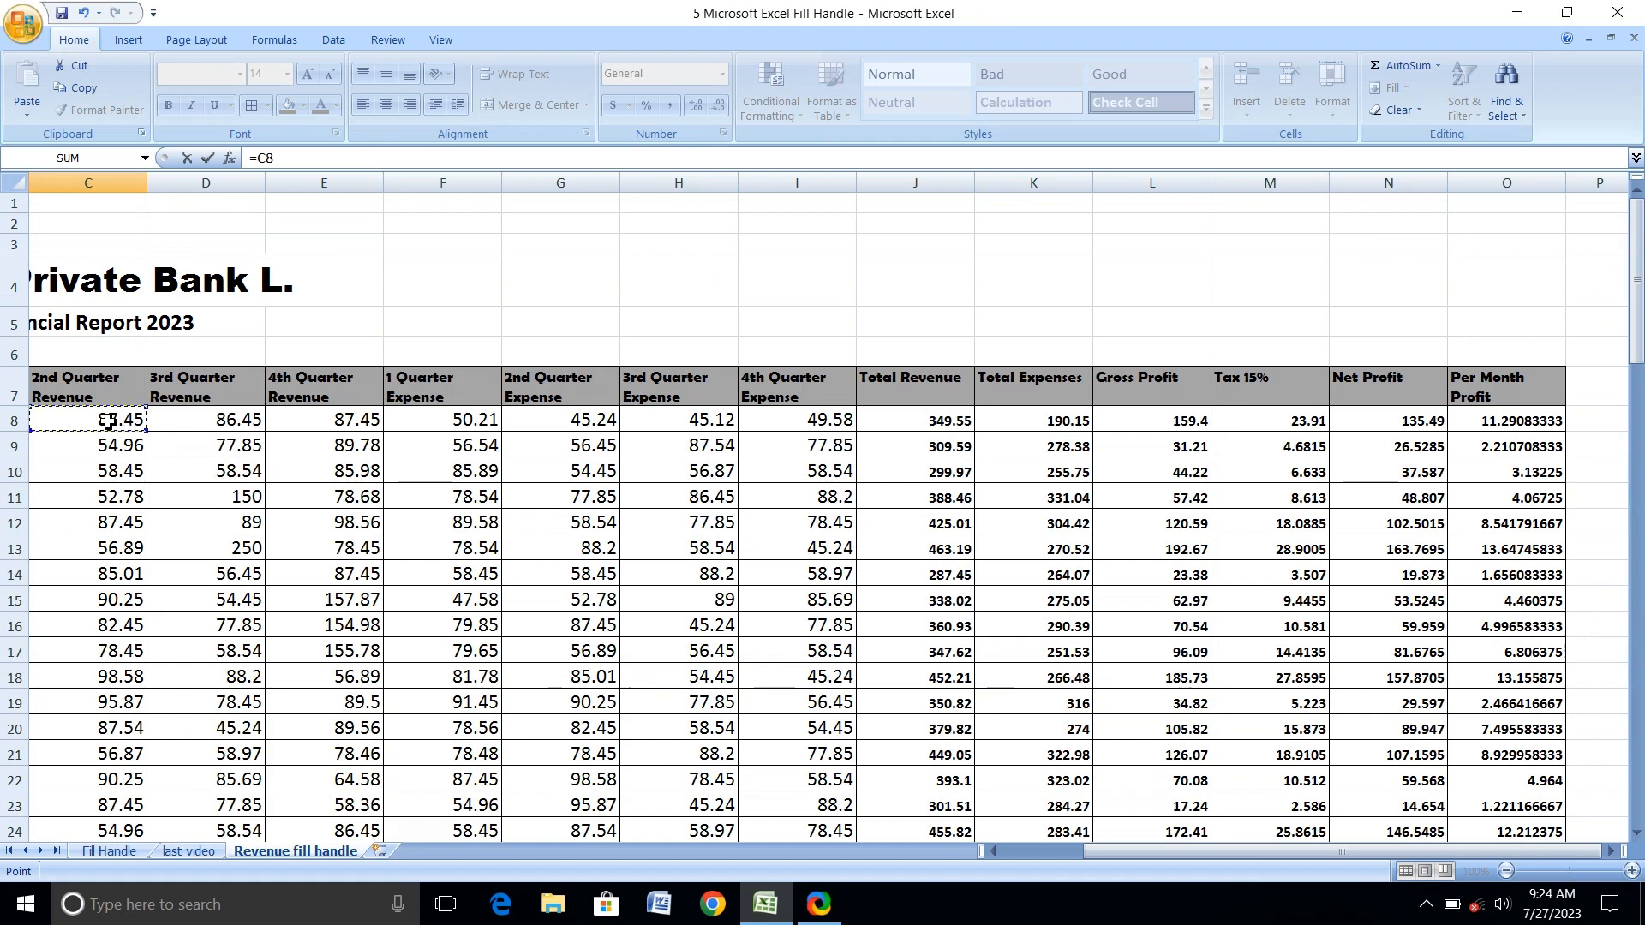
{"action": "key", "text": "ctrl+shift+Down"}
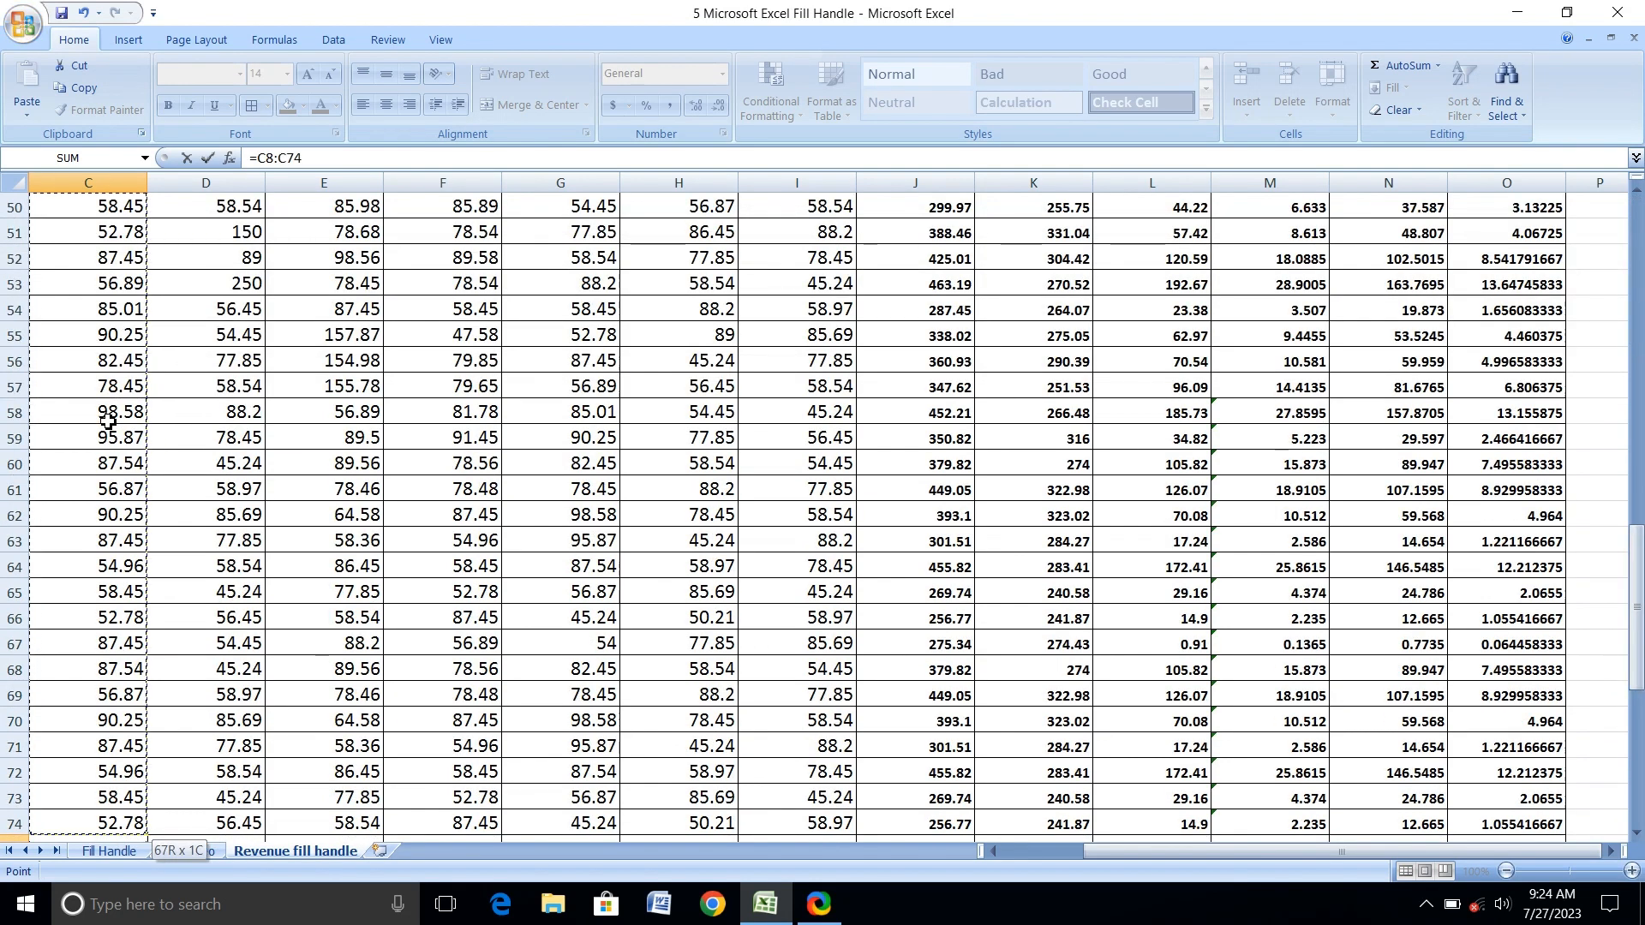
{"action": "key", "text": "Return"}
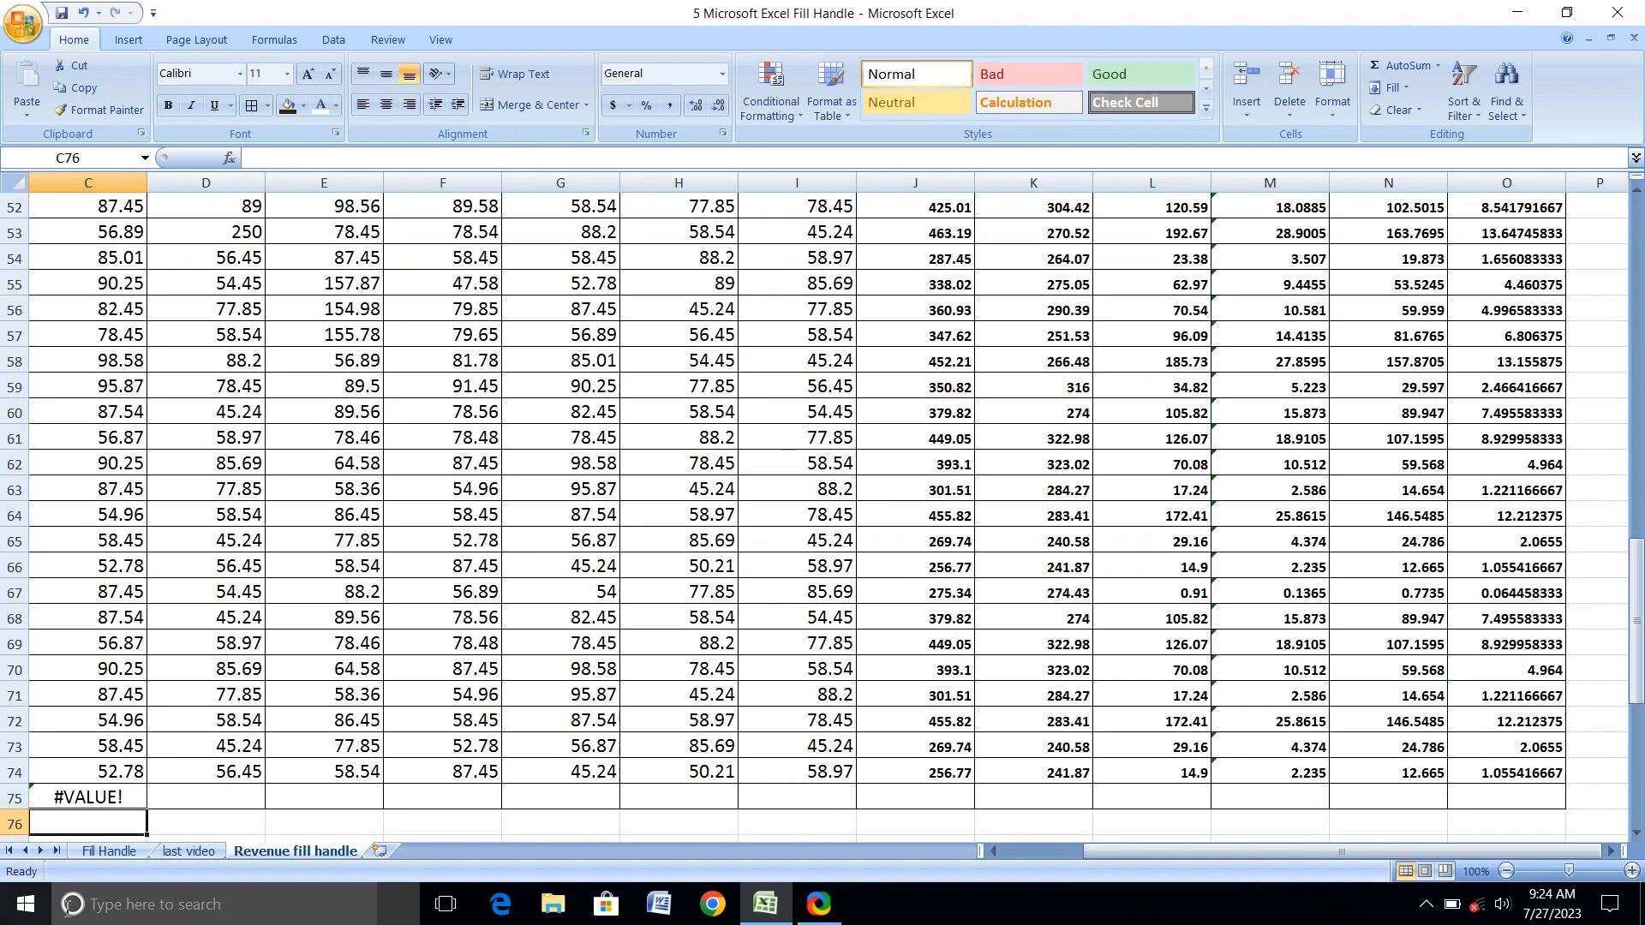
{"action": "left_click", "coordinate": [110, 799]}
{"action": "key", "text": "Delete"}
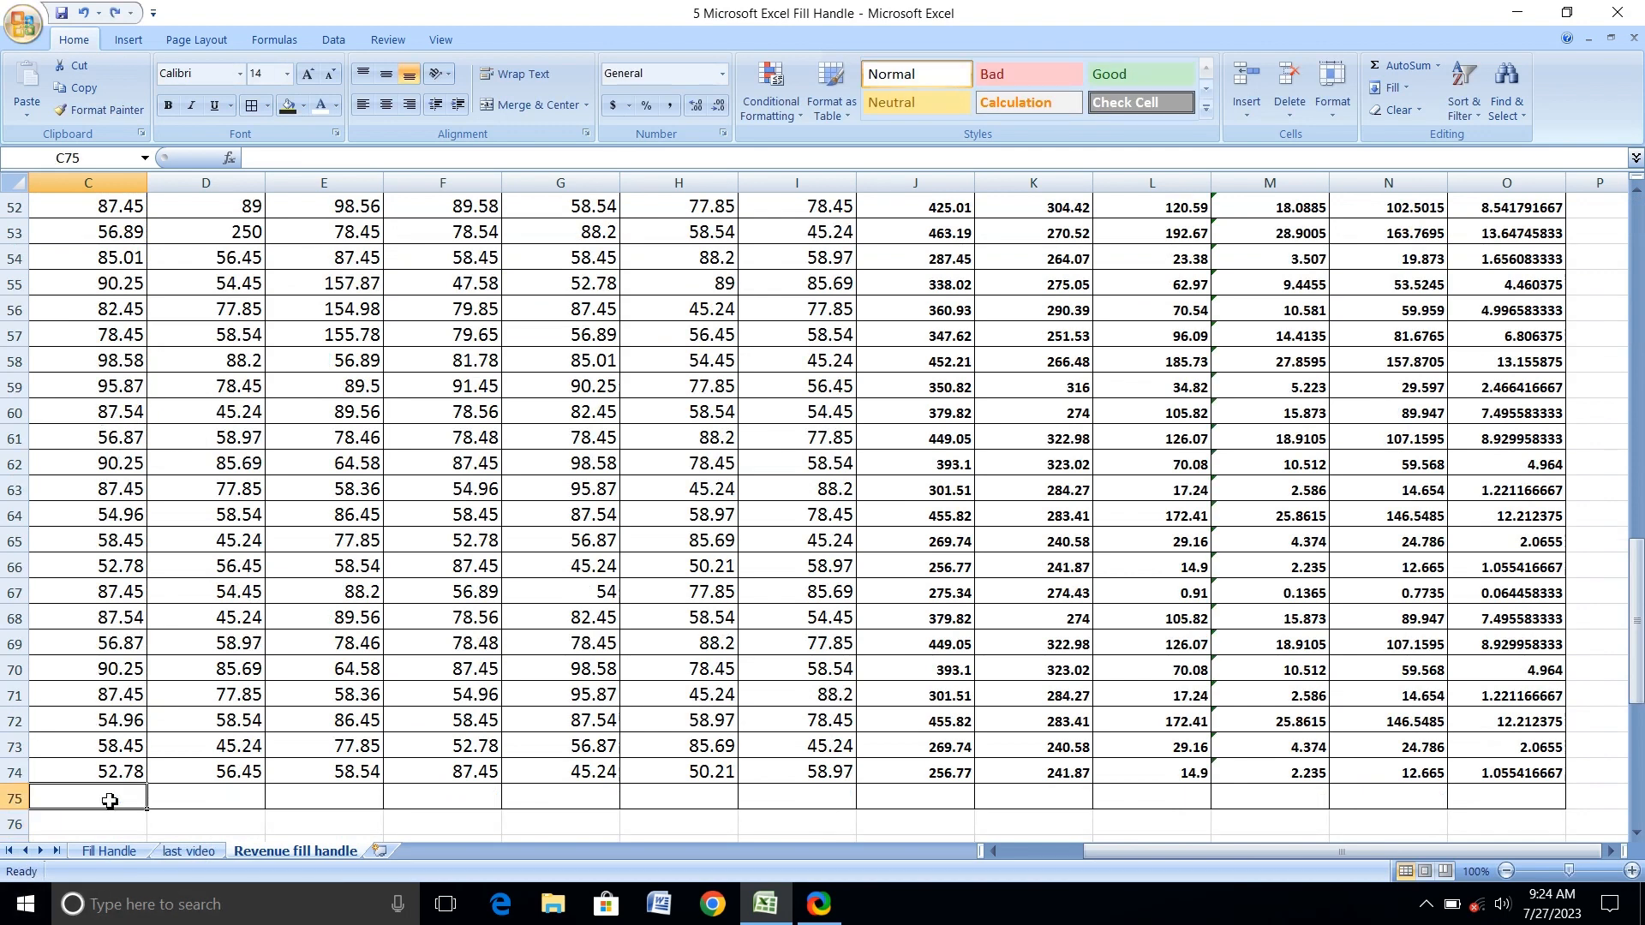
Total the 2nd Quarter Revenue column in C75 with AutoSum over C8:C74.
{"action": "left_click", "coordinate": [1372, 66]}
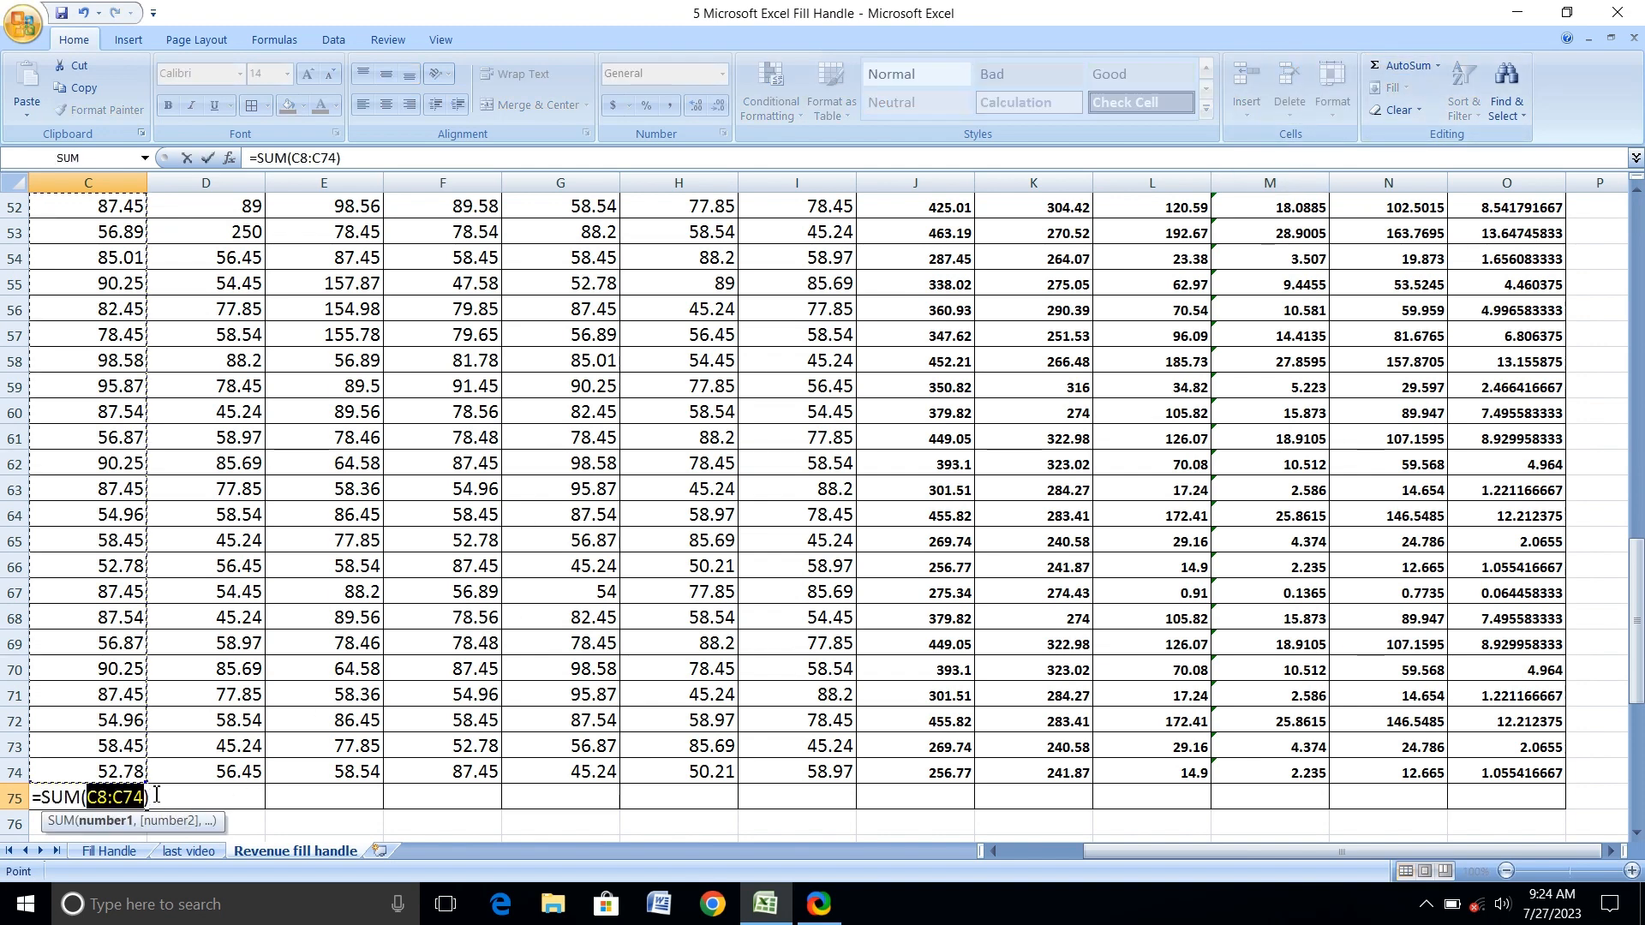
{"action": "key", "text": "Return"}
{"action": "left_click", "coordinate": [131, 799]}
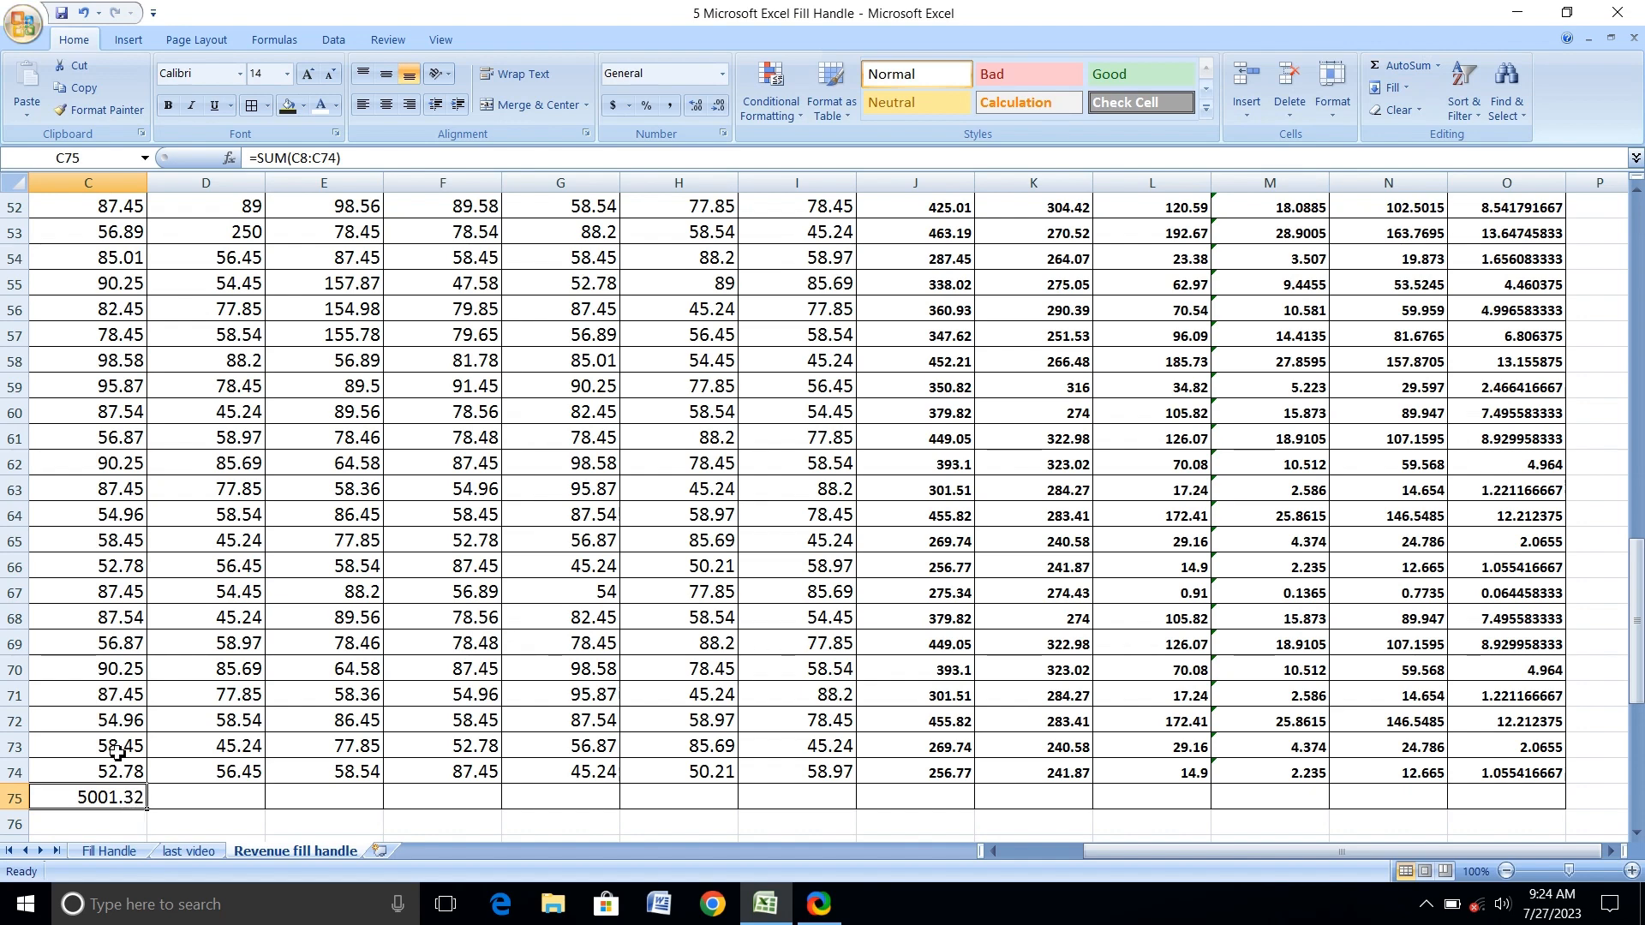
{"action": "scroll", "coordinate": [112, 483], "scroll_direction": "up", "scroll_amount": 17}
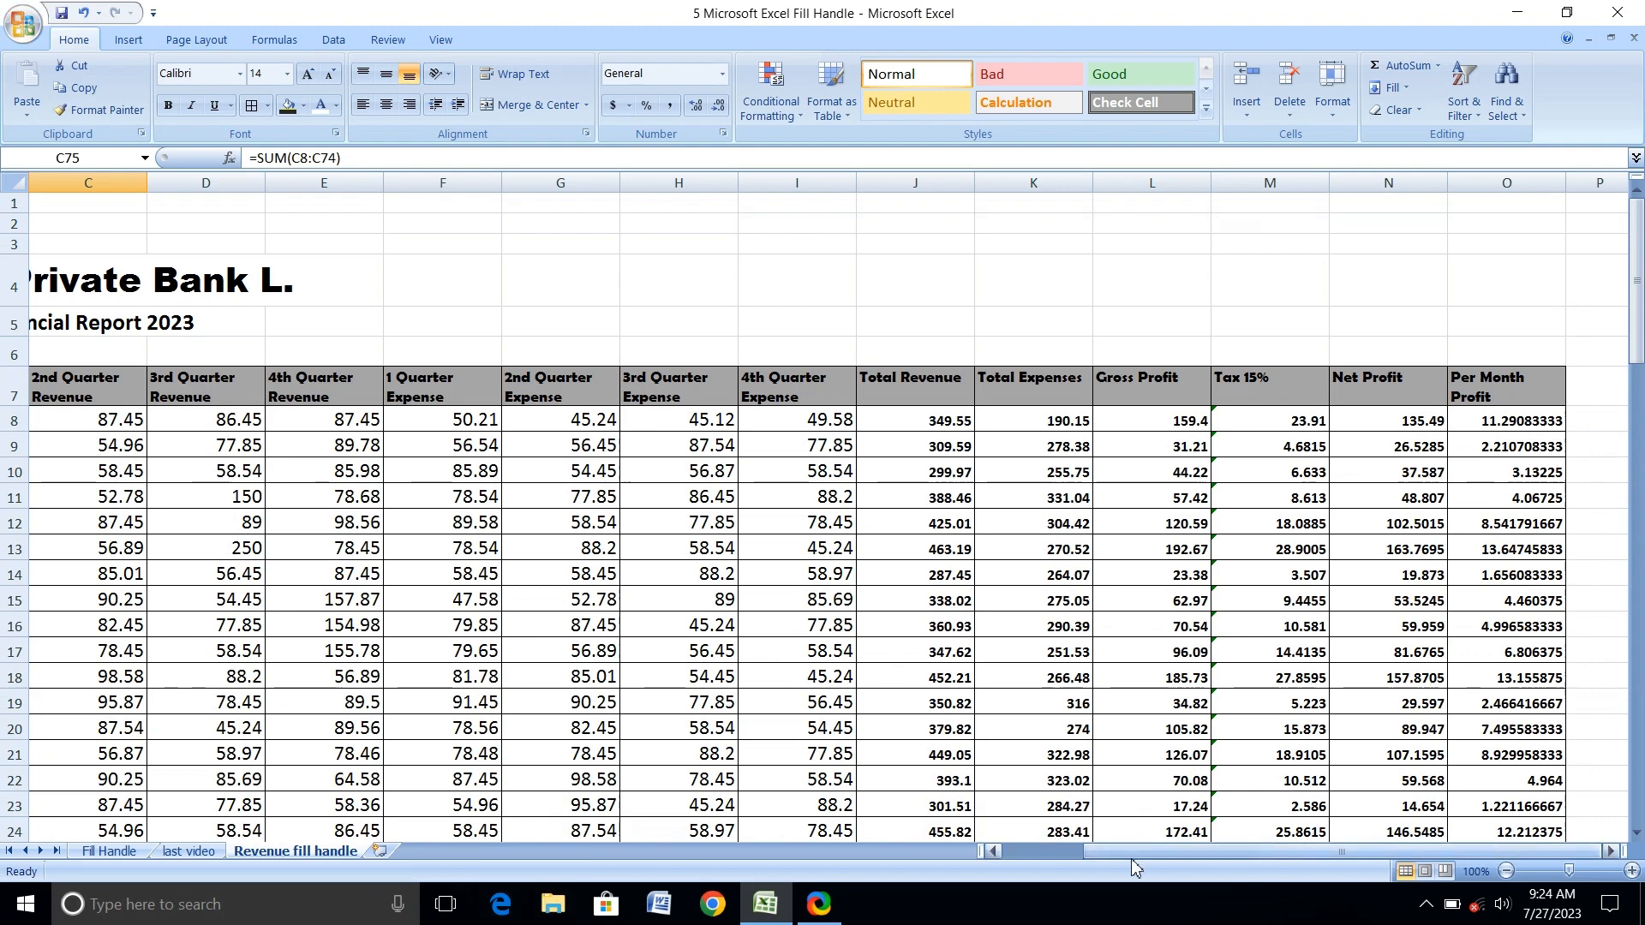
{"action": "left_click_drag", "start_coordinate": [1132, 857], "coordinate": [1051, 857]}
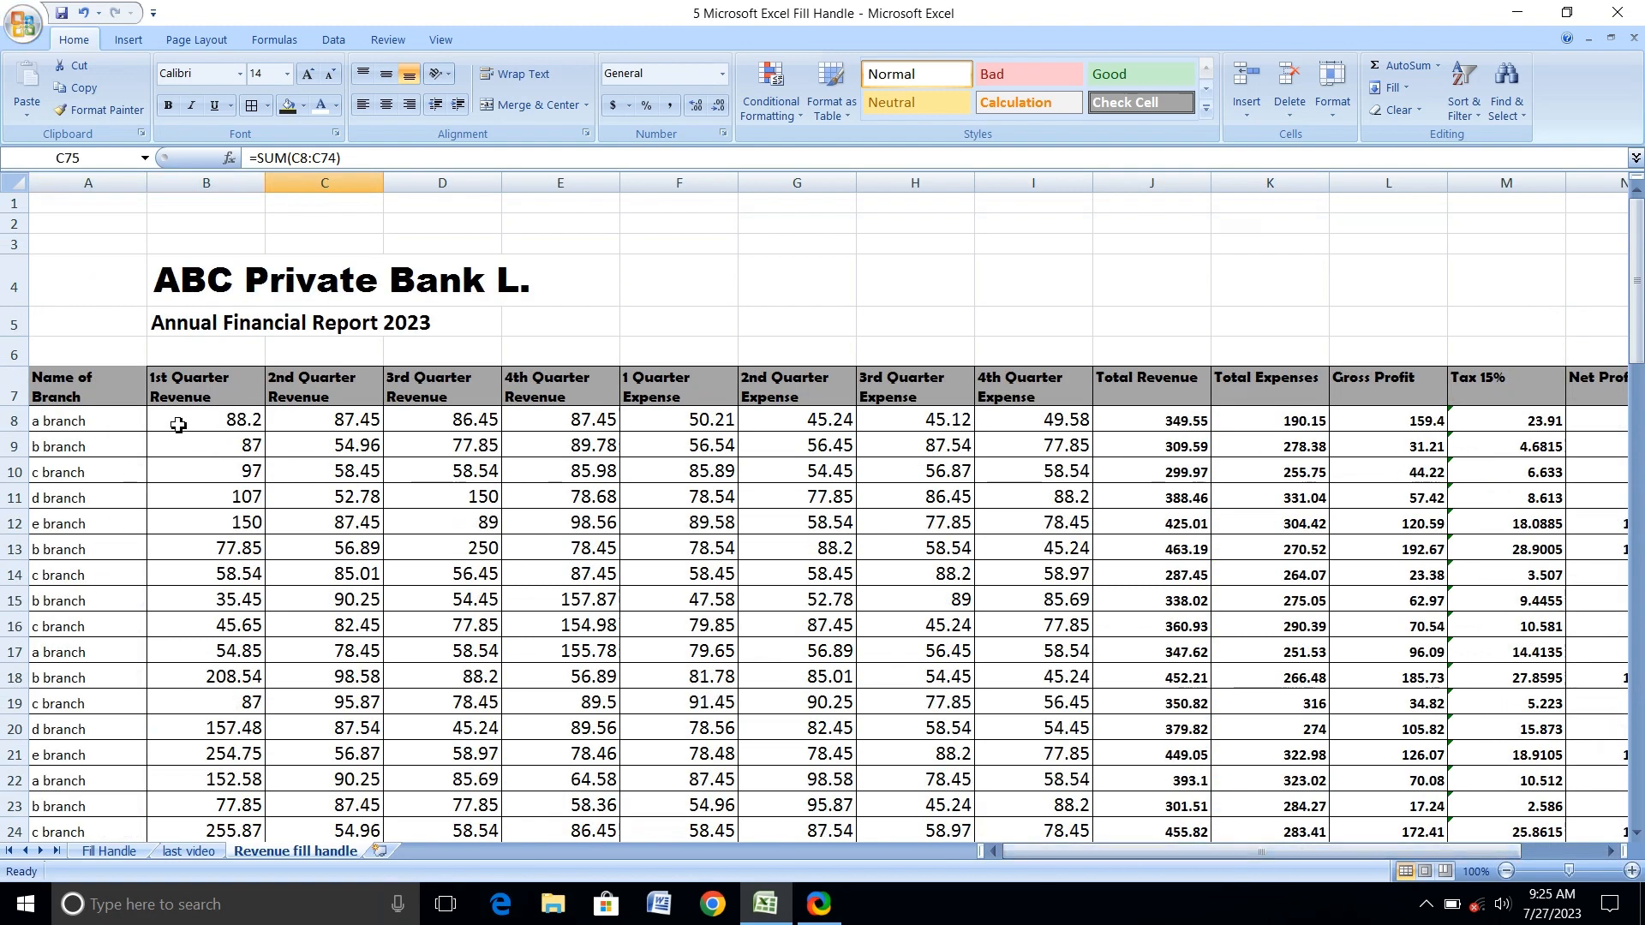
Total the 1st Quarter Revenue column in B75 with AutoSum over B8:B74.
{"action": "scroll", "coordinate": [177, 426], "scroll_direction": "down", "scroll_amount": 20}
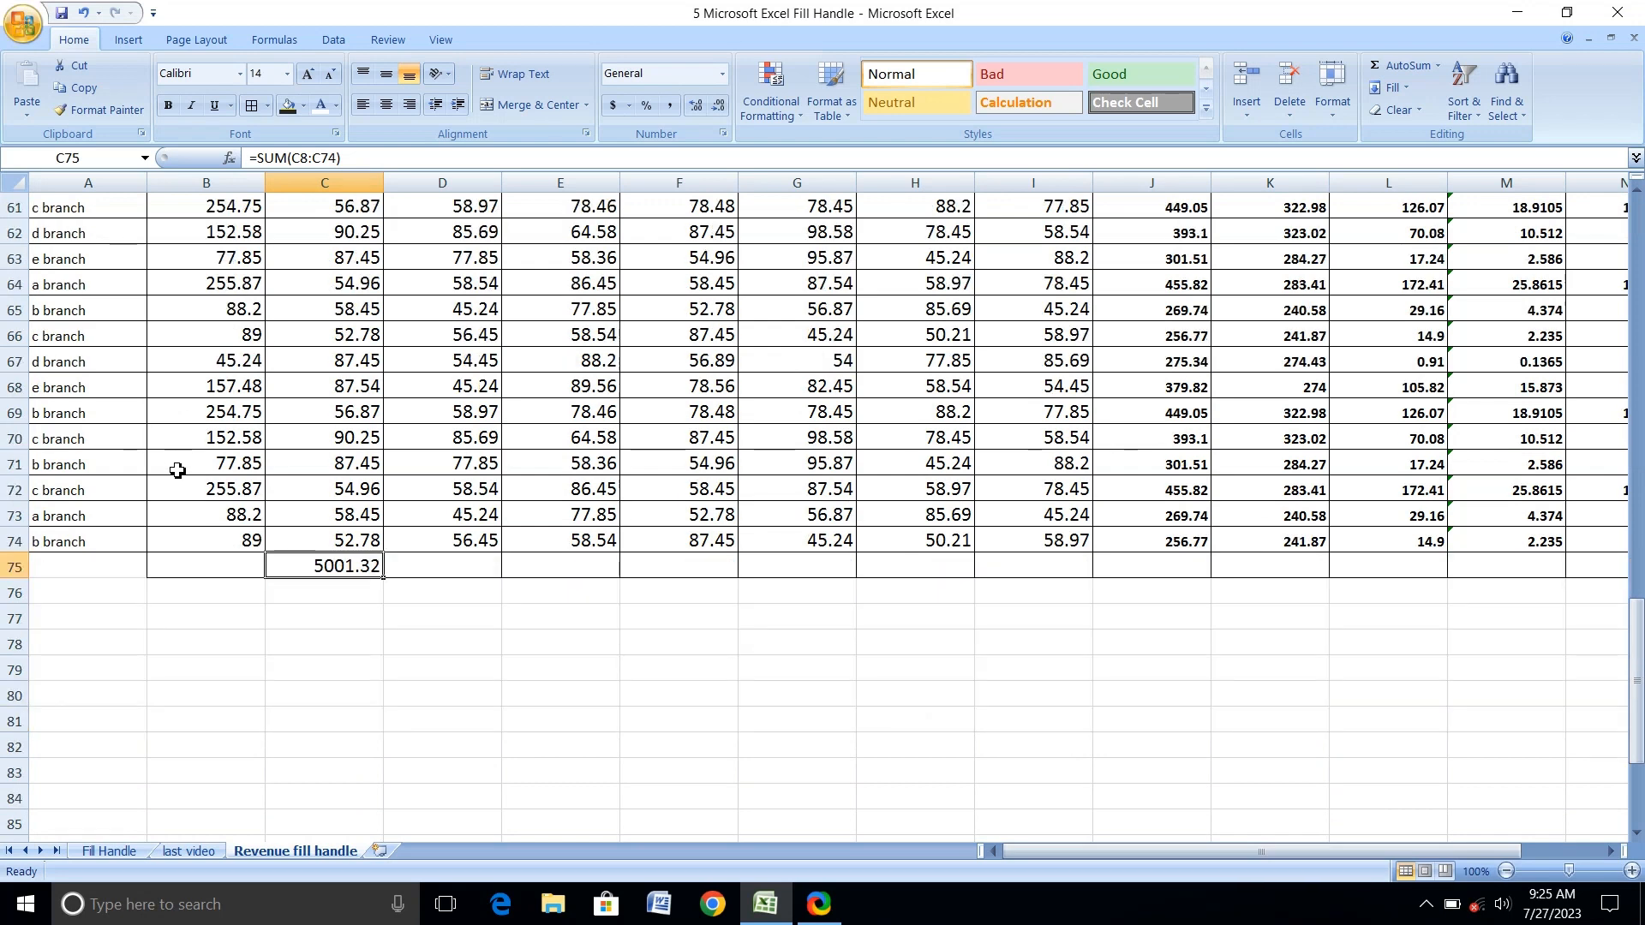
{"action": "left_click", "coordinate": [192, 572]}
{"action": "type", "text": "="}
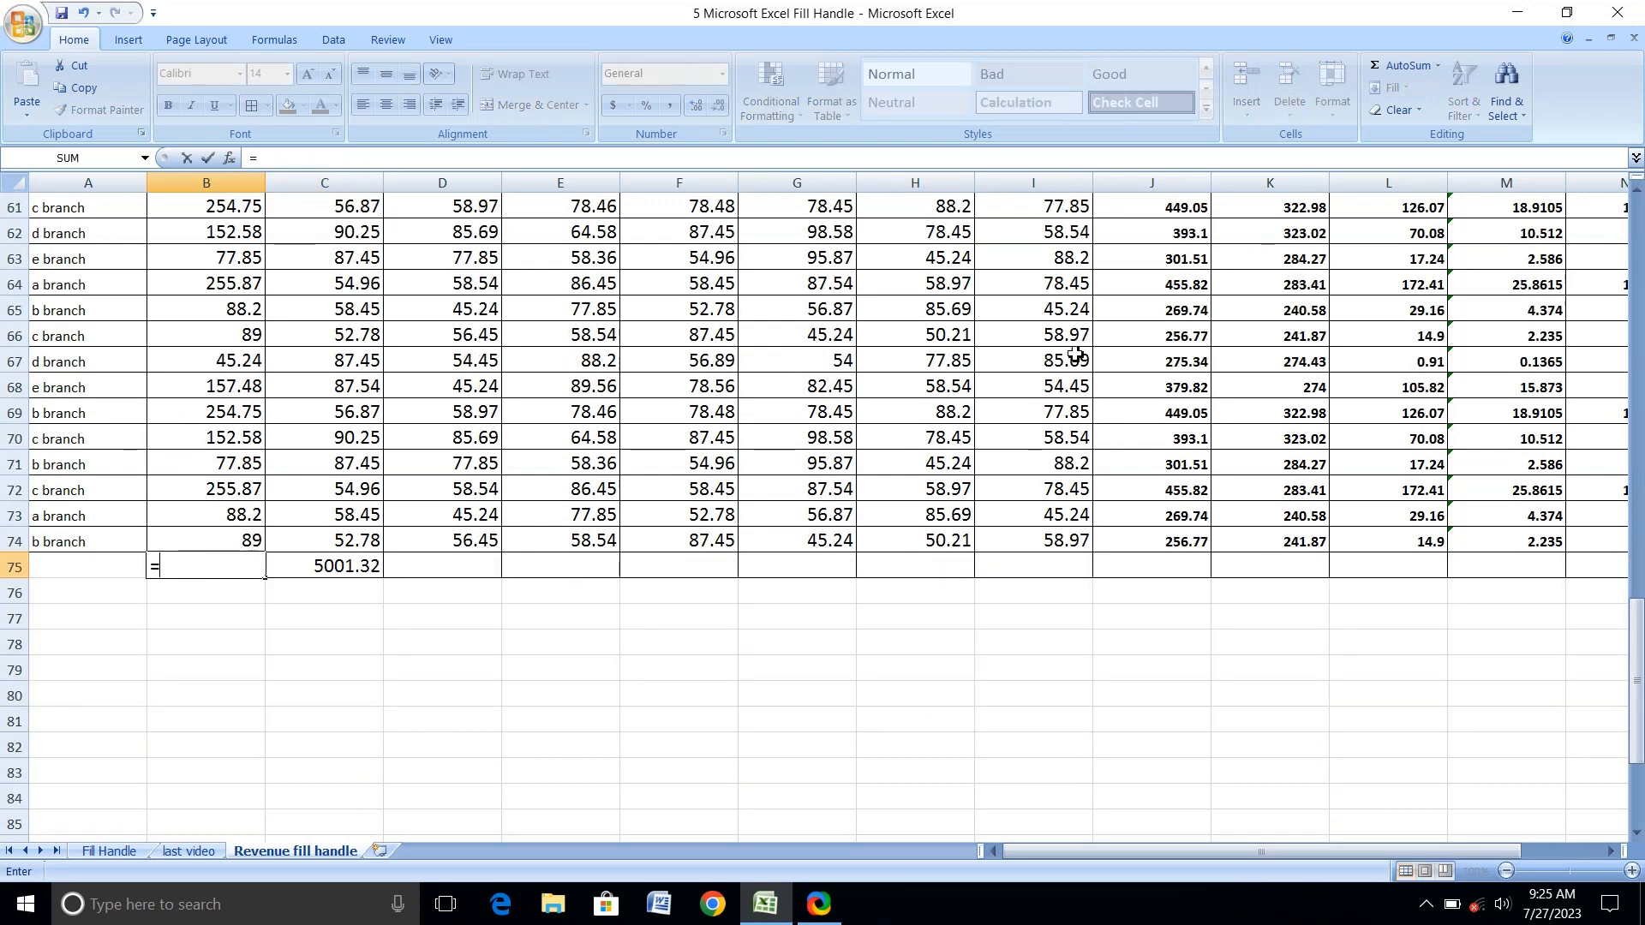
{"action": "left_click", "coordinate": [1399, 72]}
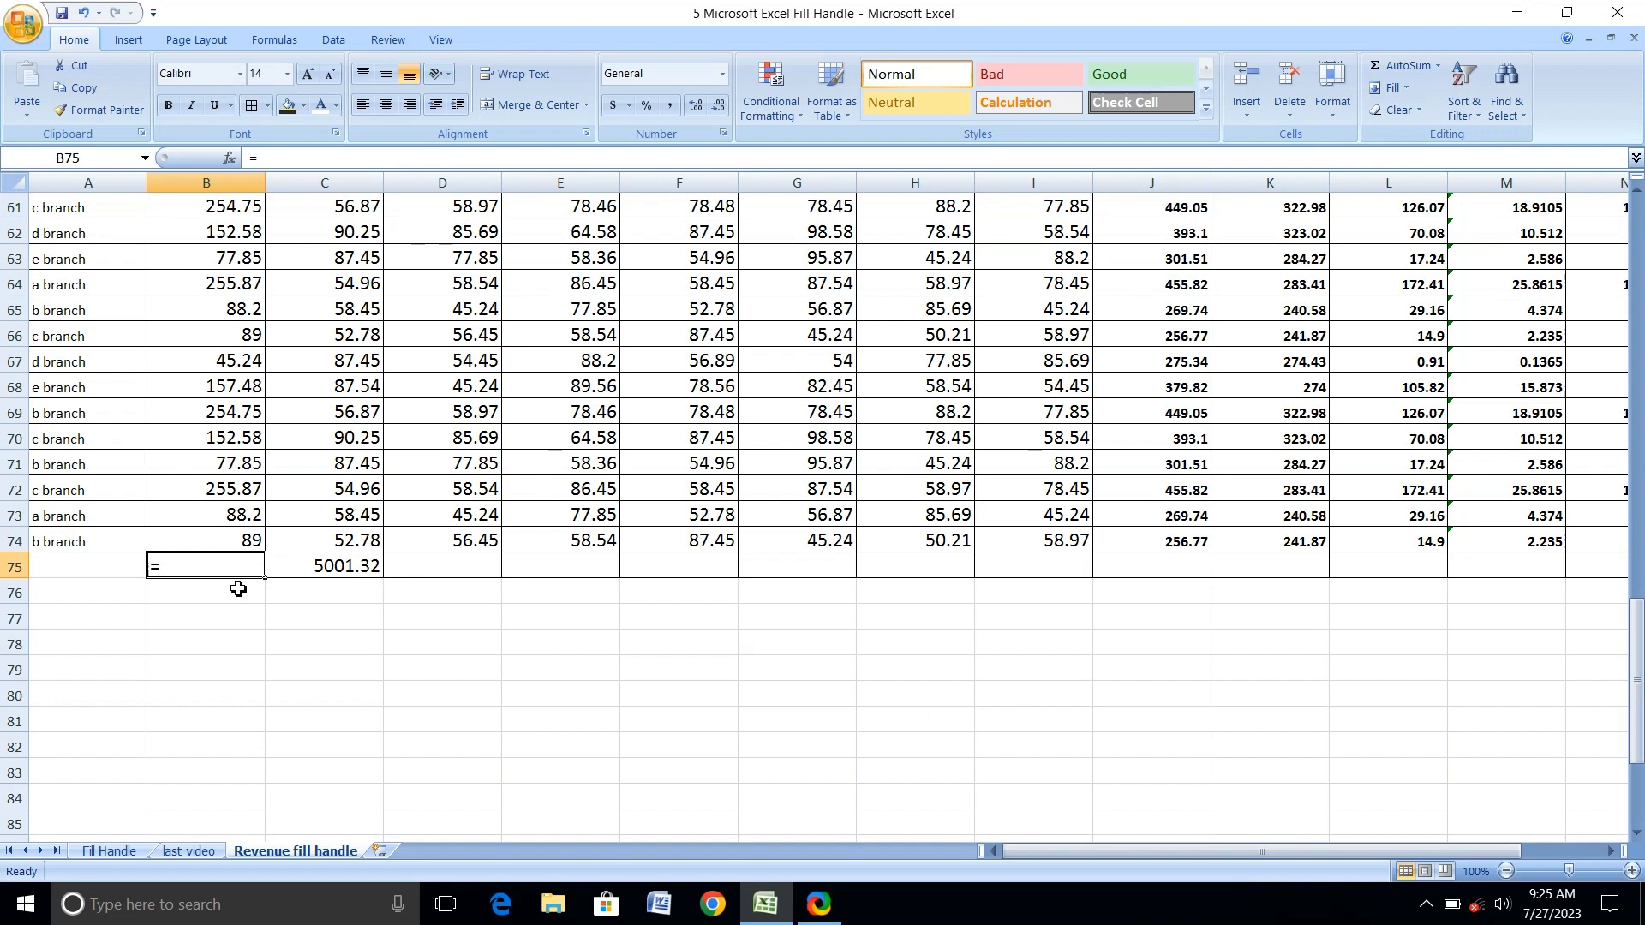
{"action": "left_click", "coordinate": [1411, 69]}
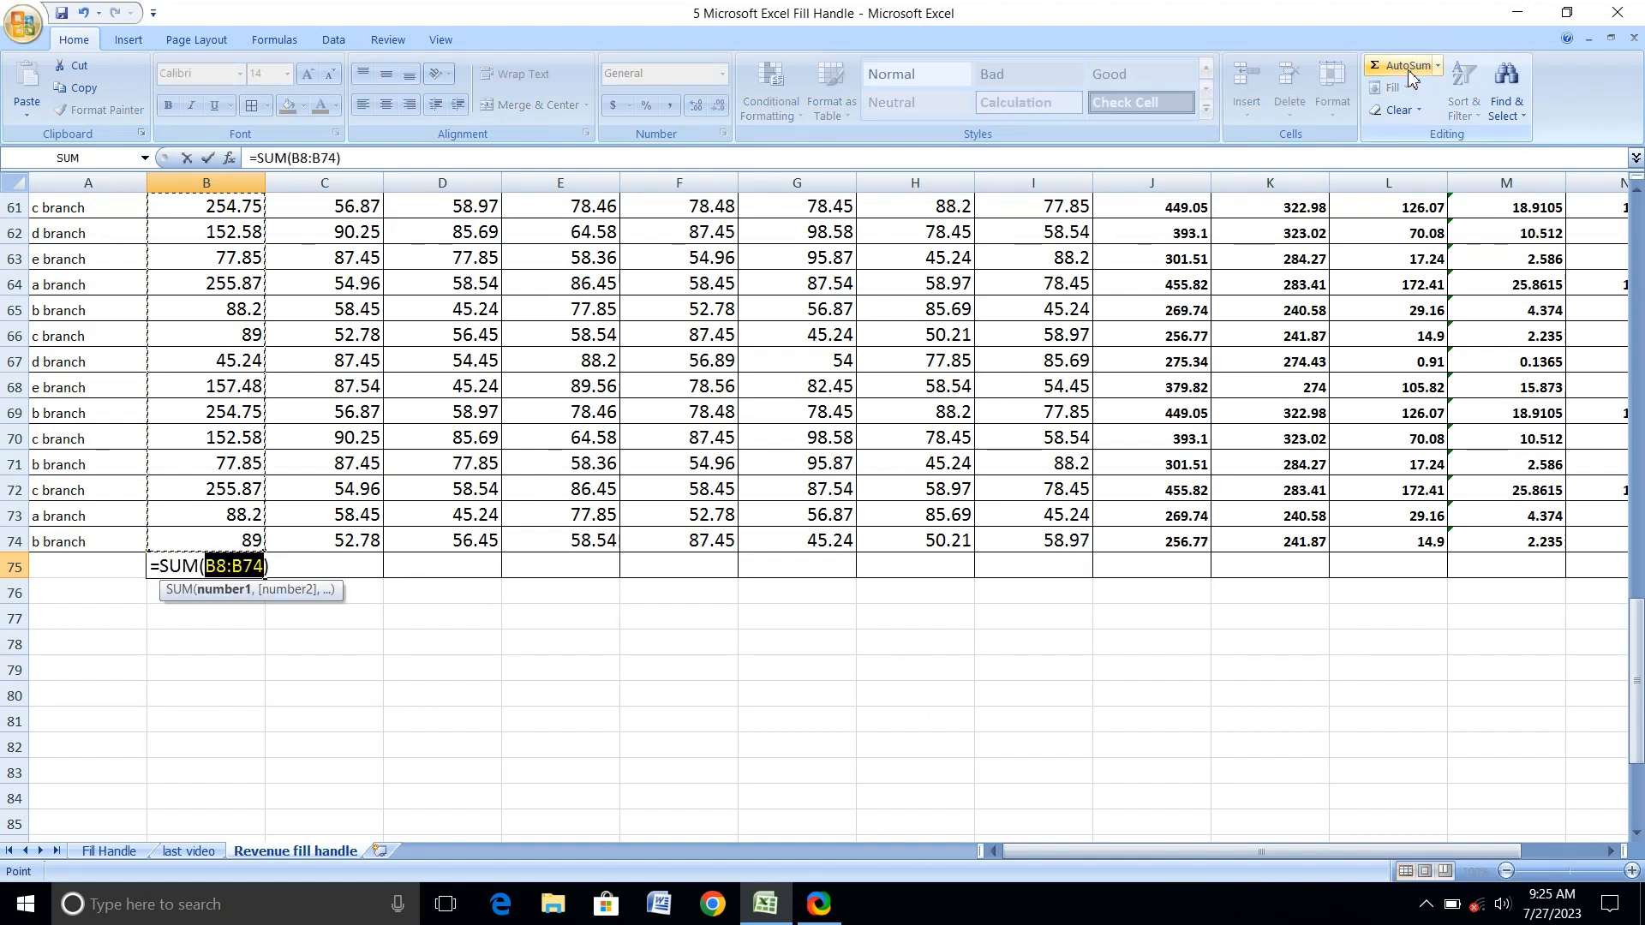
{"action": "key", "text": "Return"}
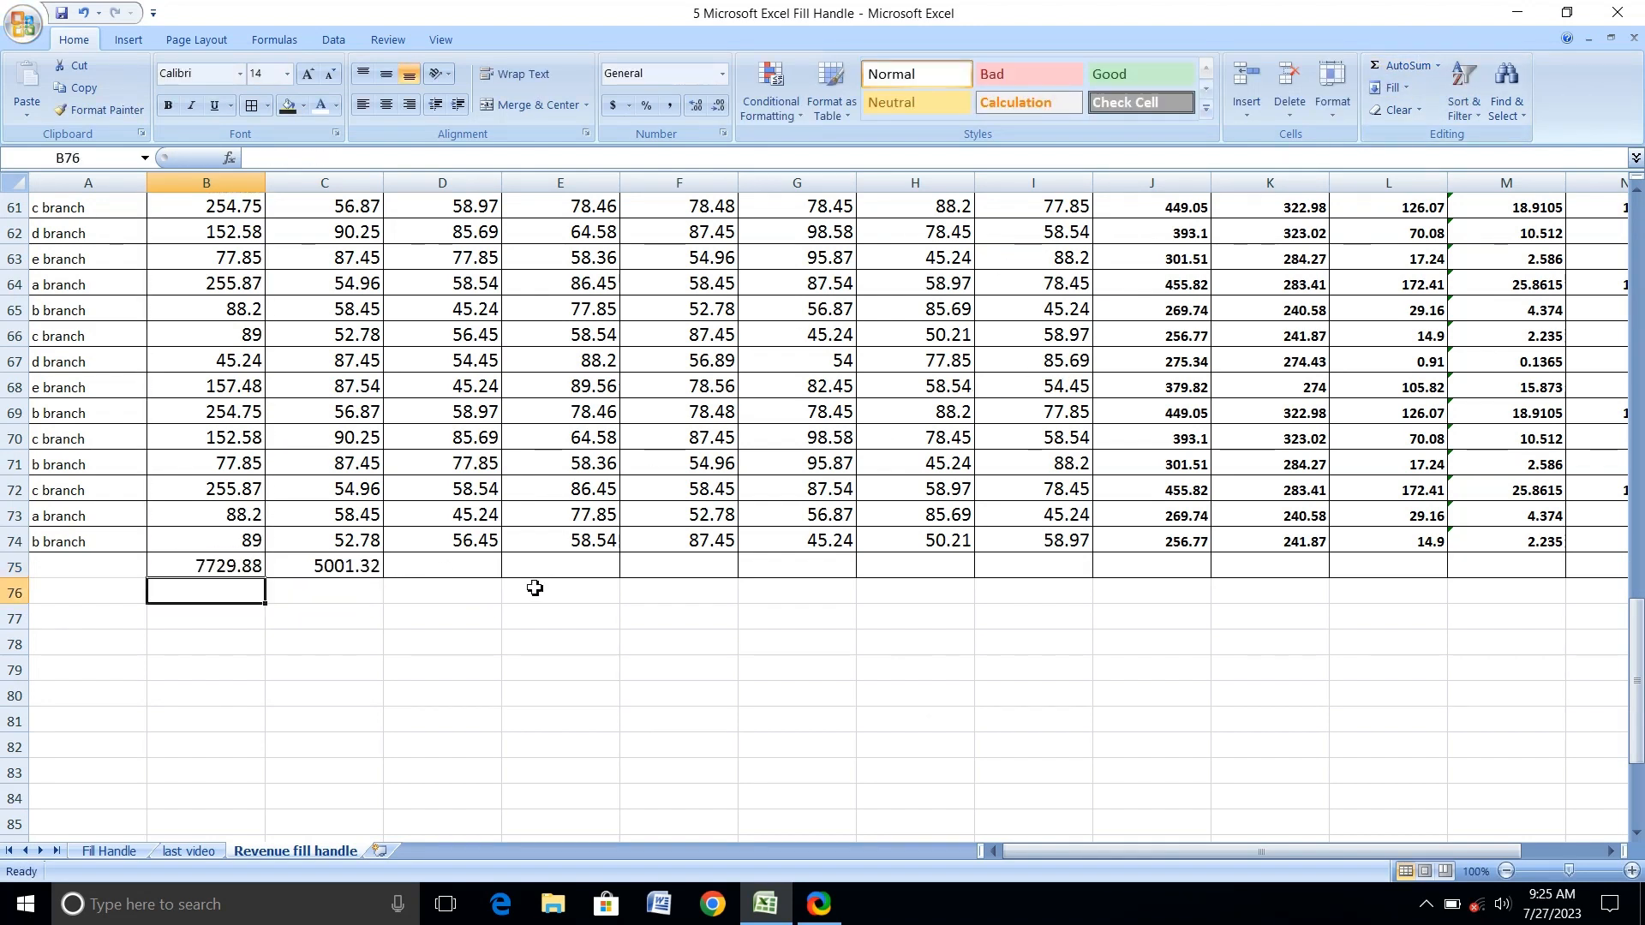
{"action": "left_click", "coordinate": [207, 568]}
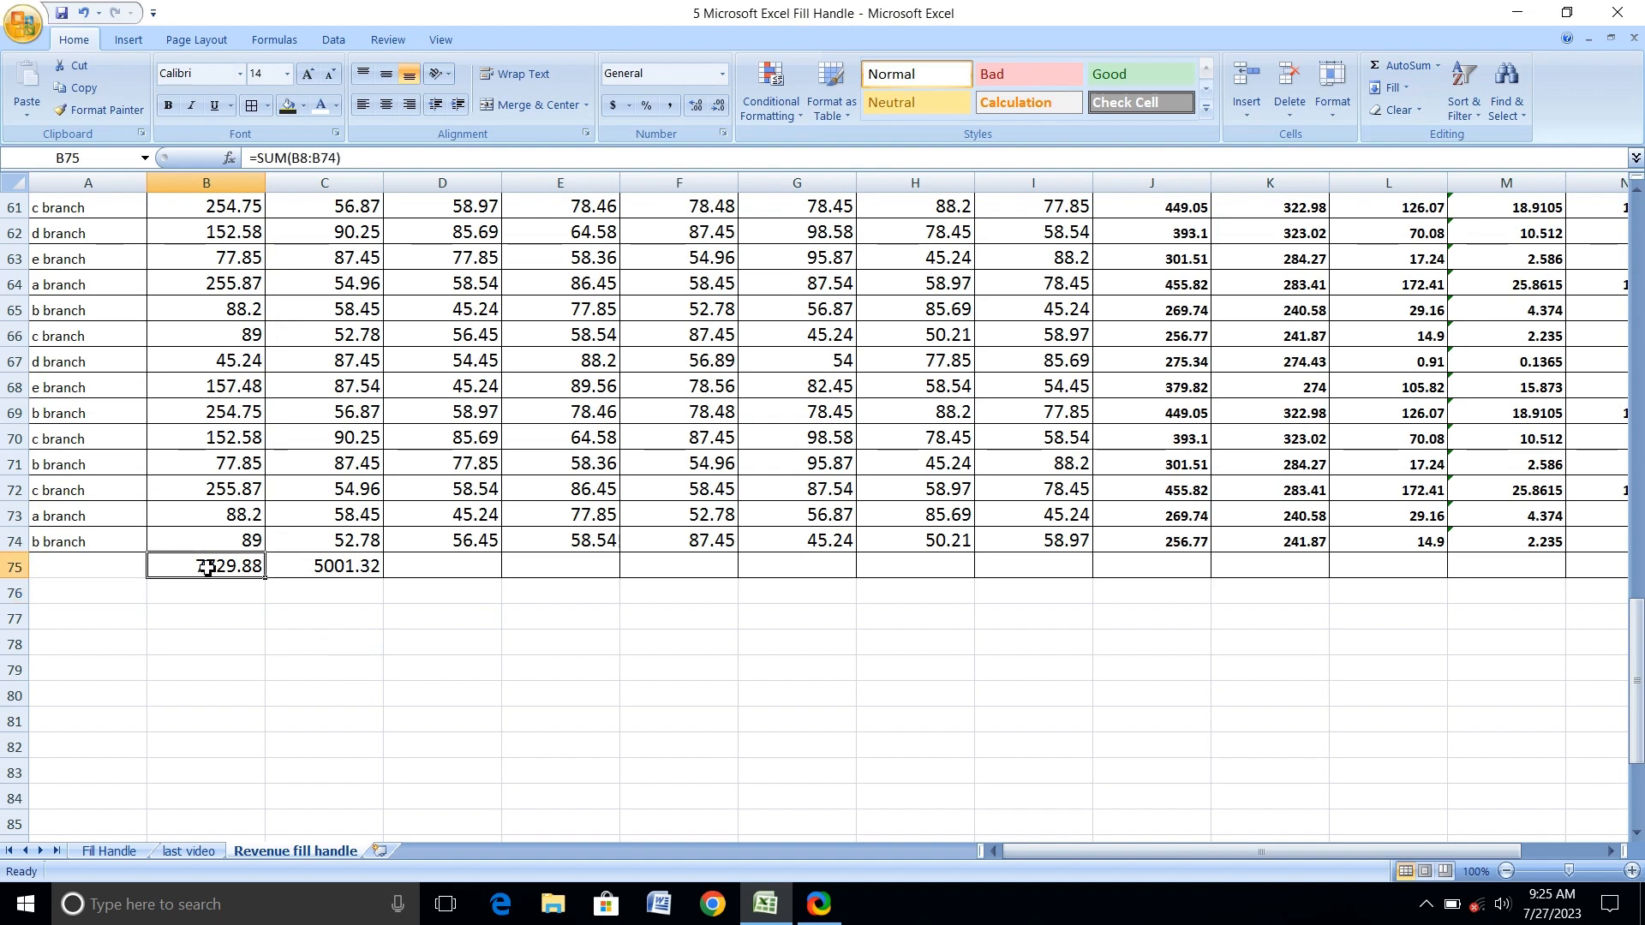
{"action": "scroll", "coordinate": [207, 568], "scroll_direction": "up", "scroll_amount": 19}
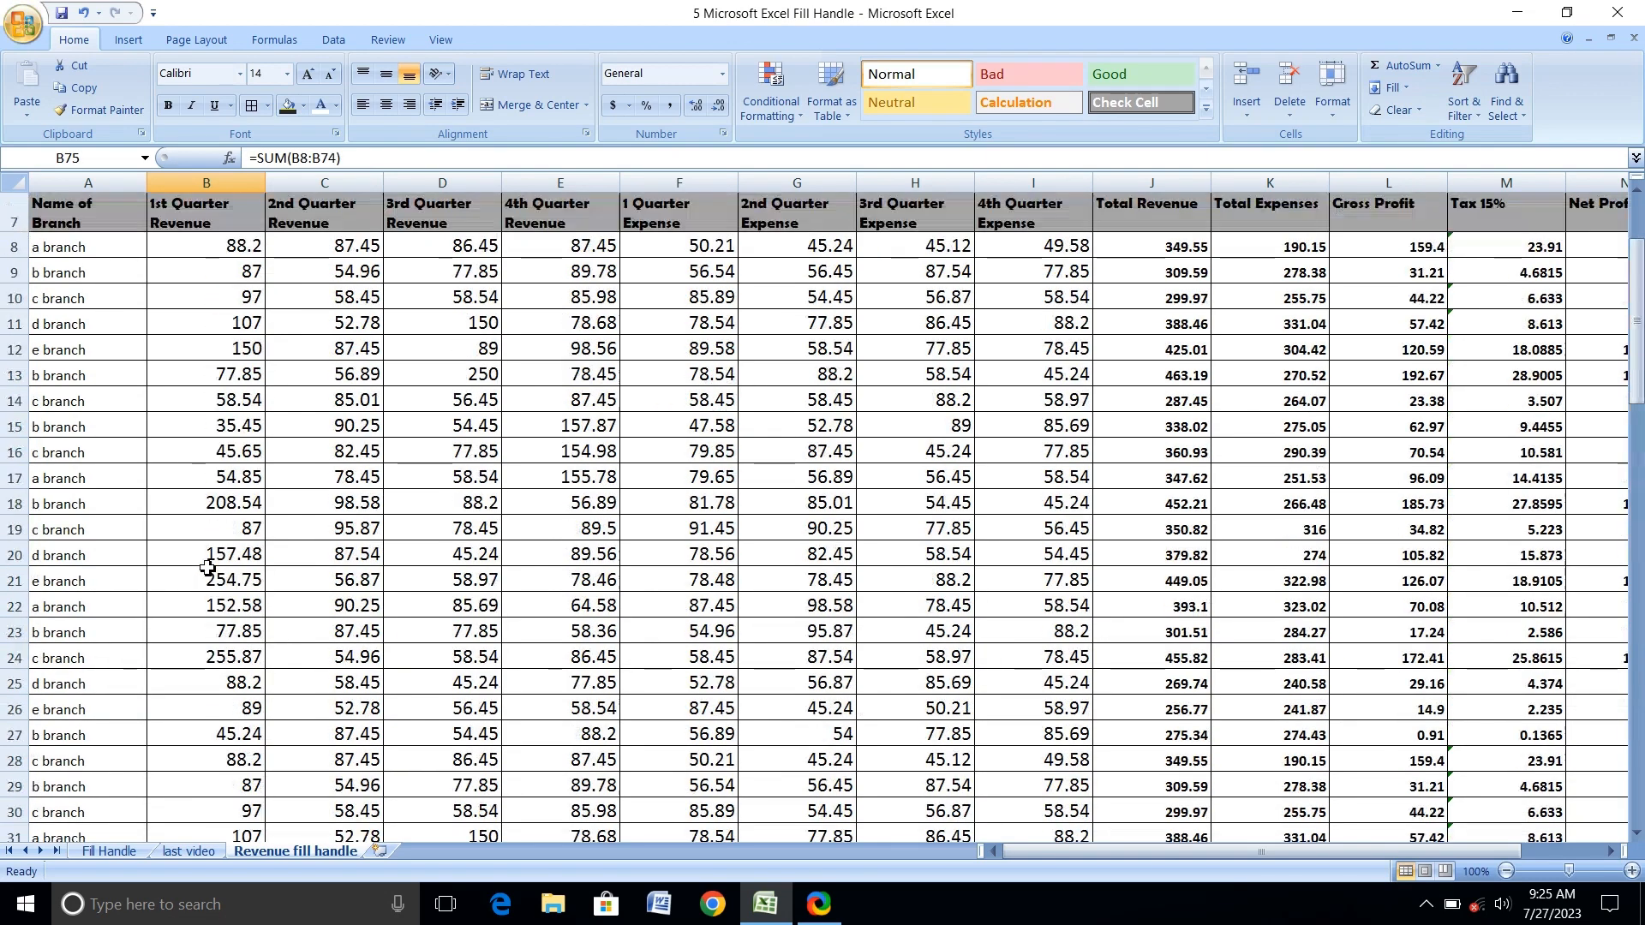
{"action": "scroll", "coordinate": [207, 568], "scroll_direction": "down", "scroll_amount": 20}
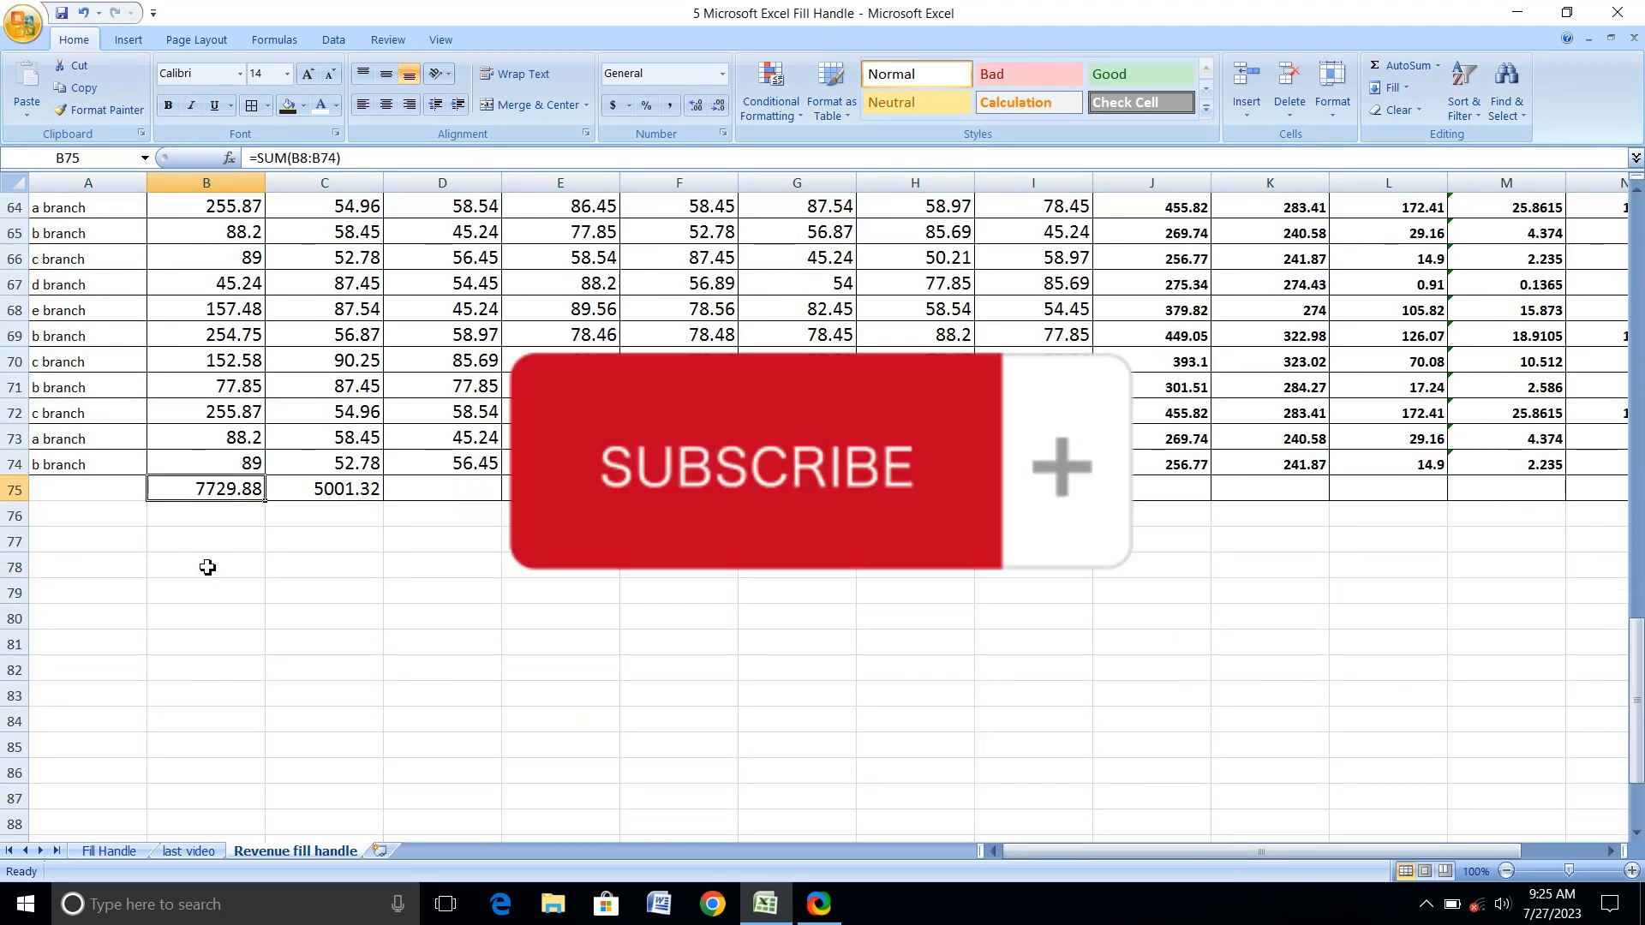
{"action": "scroll", "coordinate": [207, 568], "scroll_direction": "up", "scroll_amount": 20}
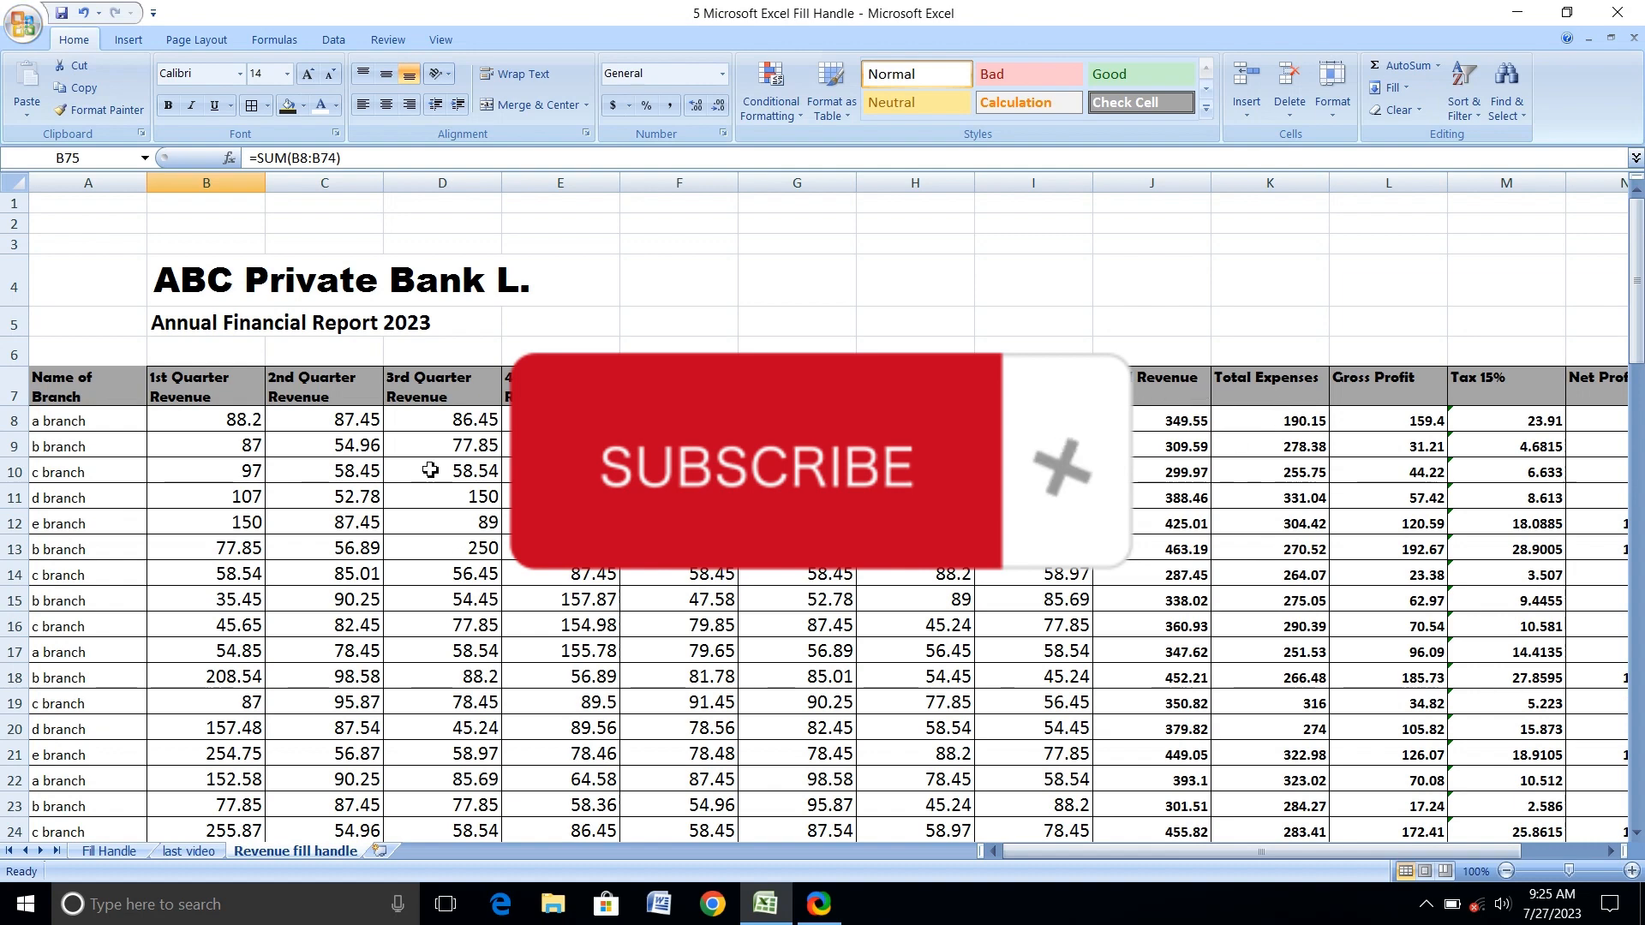
{"action": "scroll", "coordinate": [430, 470], "scroll_direction": "down", "scroll_amount": 20}
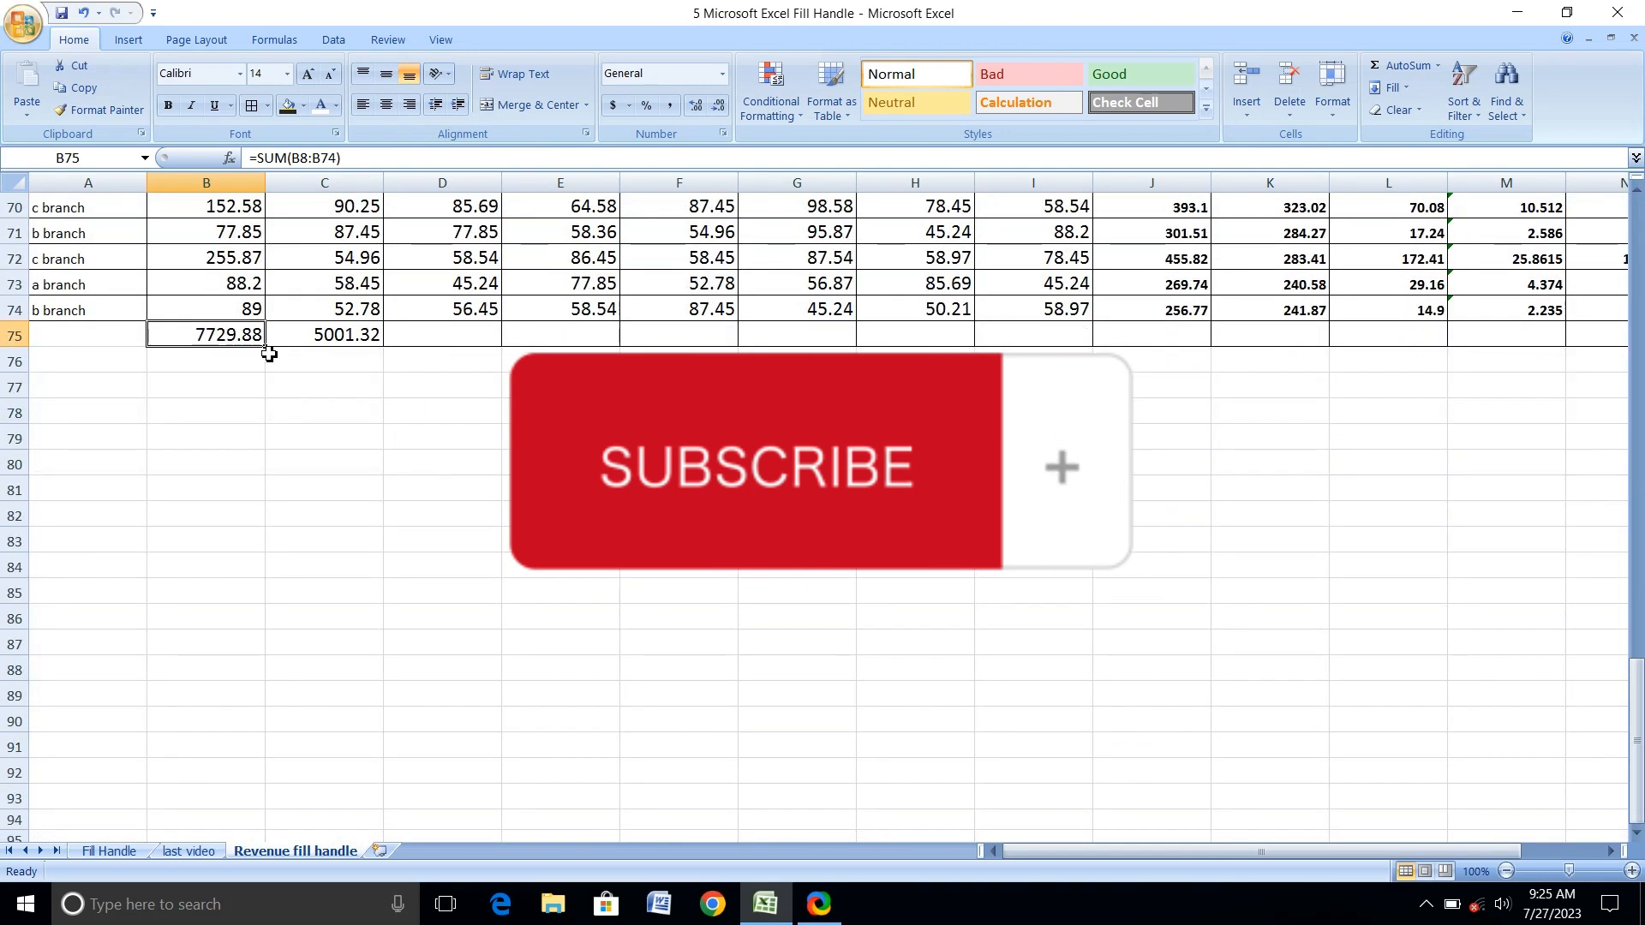